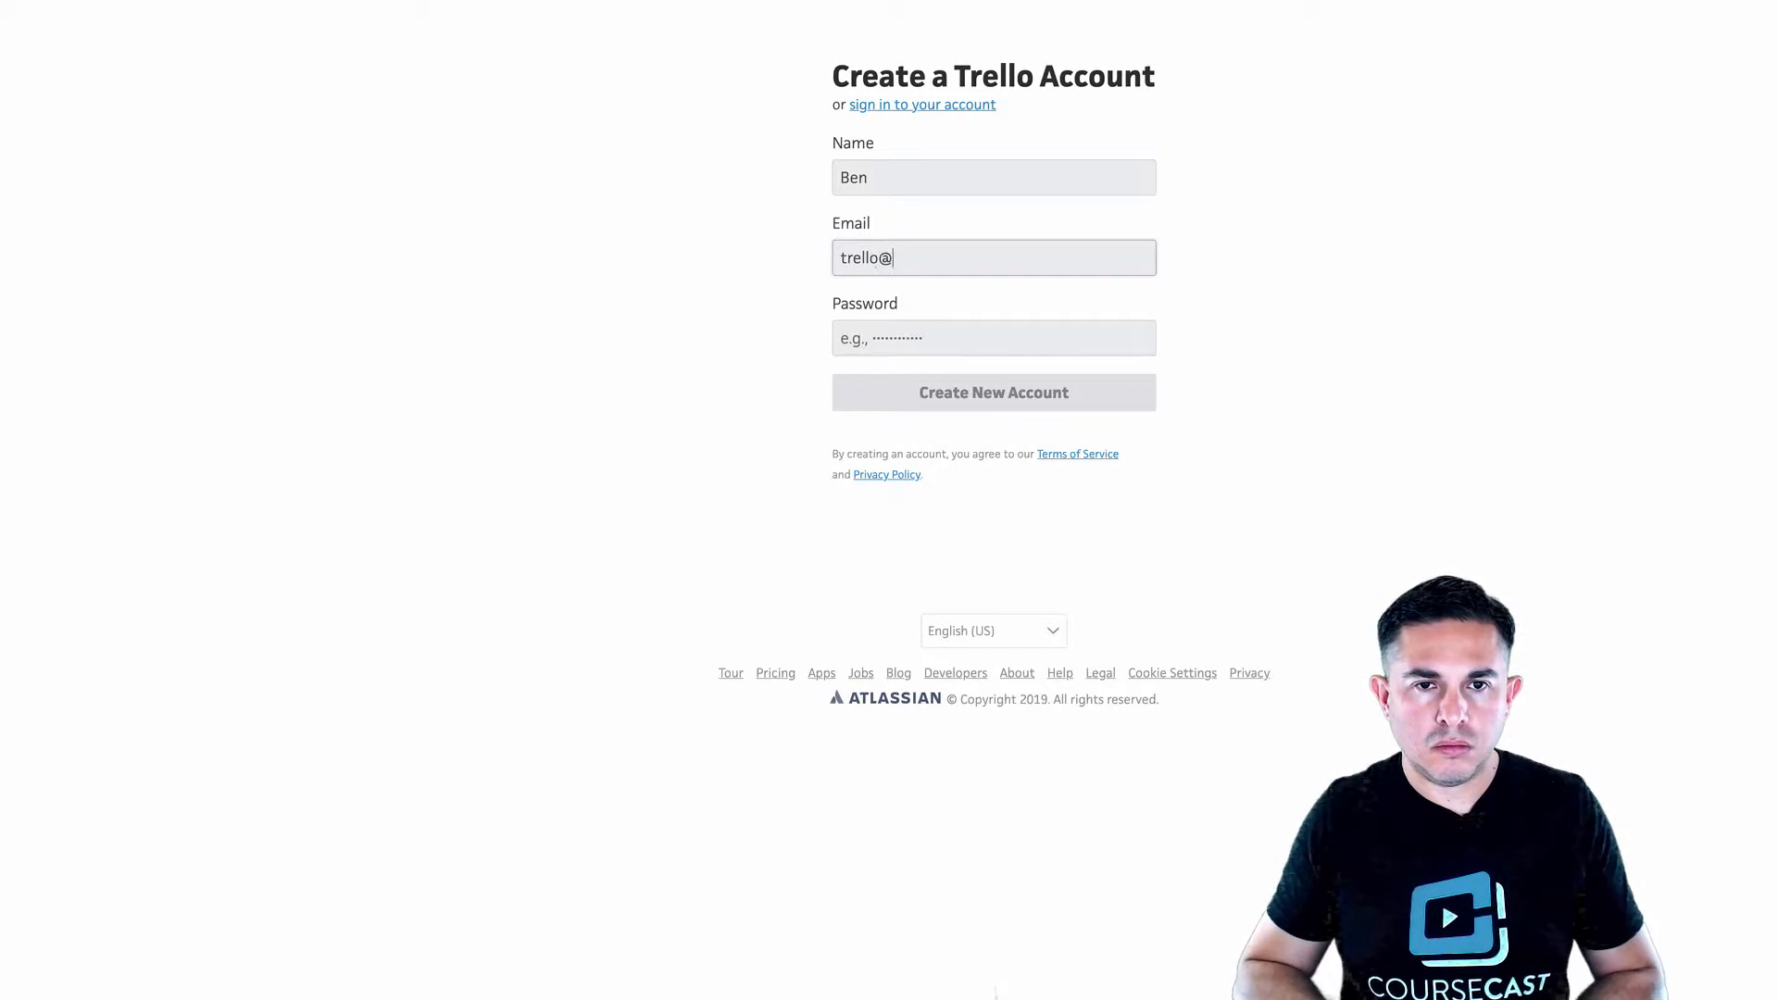
# Finish the sign-up with the account e-mail and password to create the Trello account
pyautogui.write('flyplugins.com')
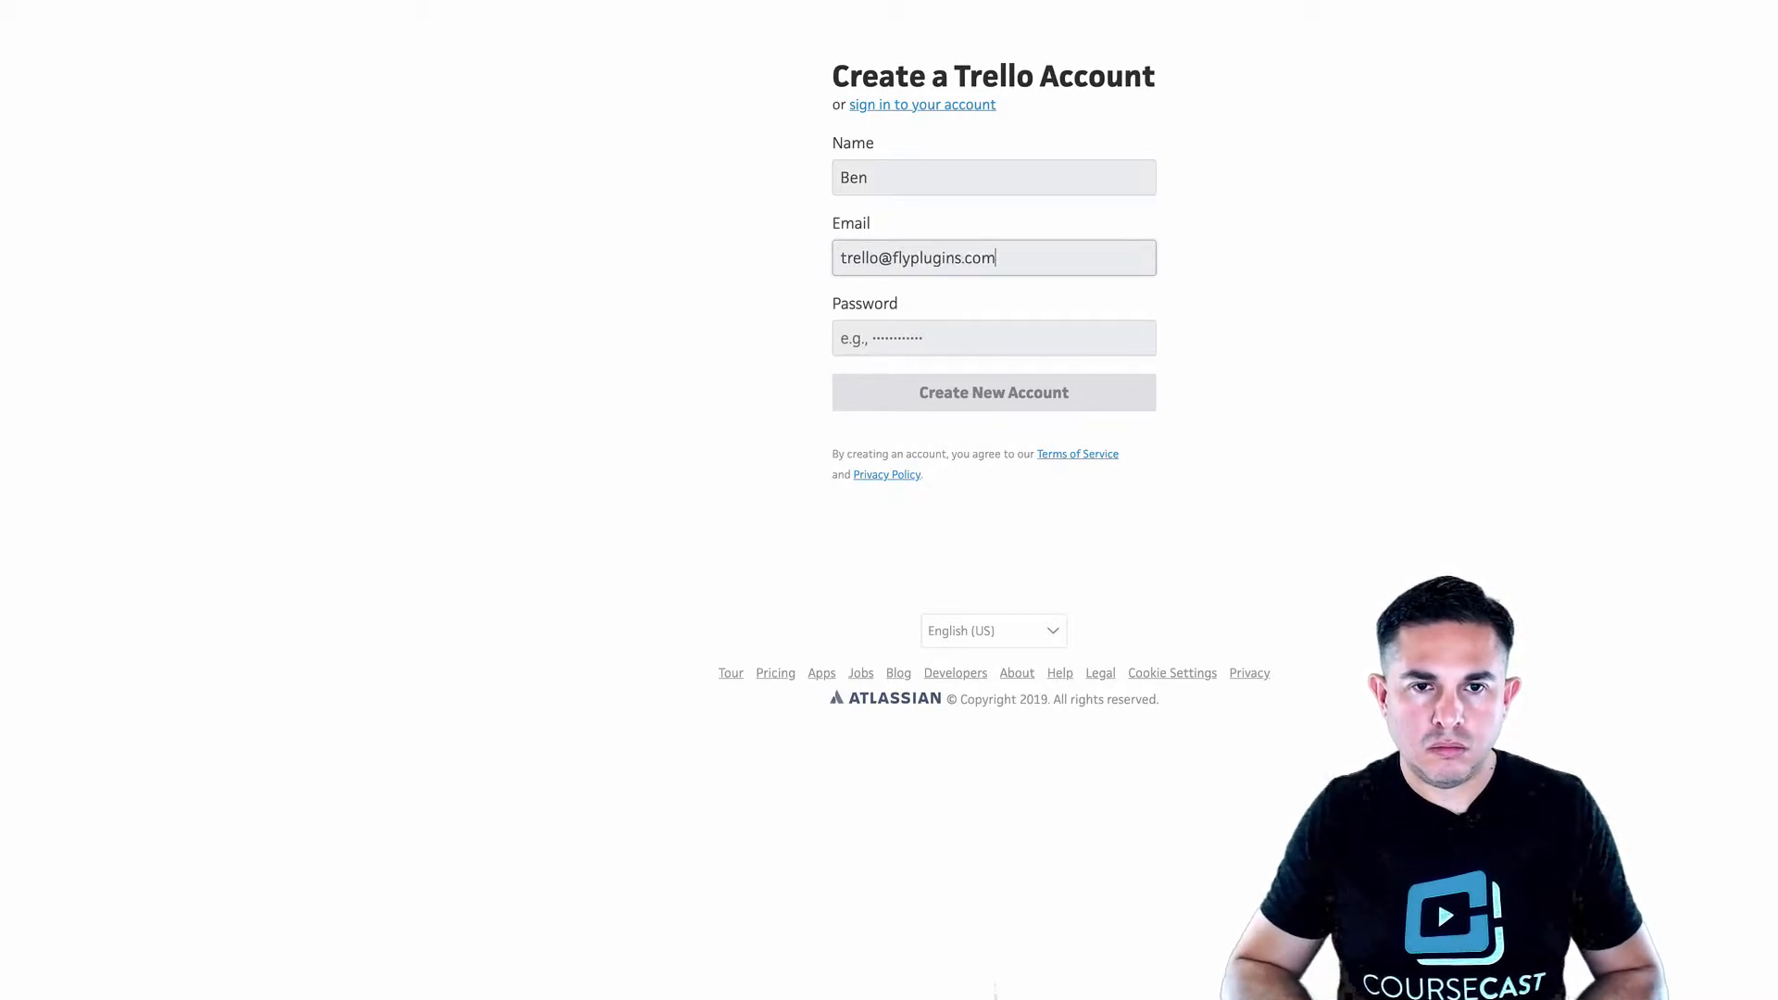
pyautogui.press('Tab')
pyautogui.write('••')
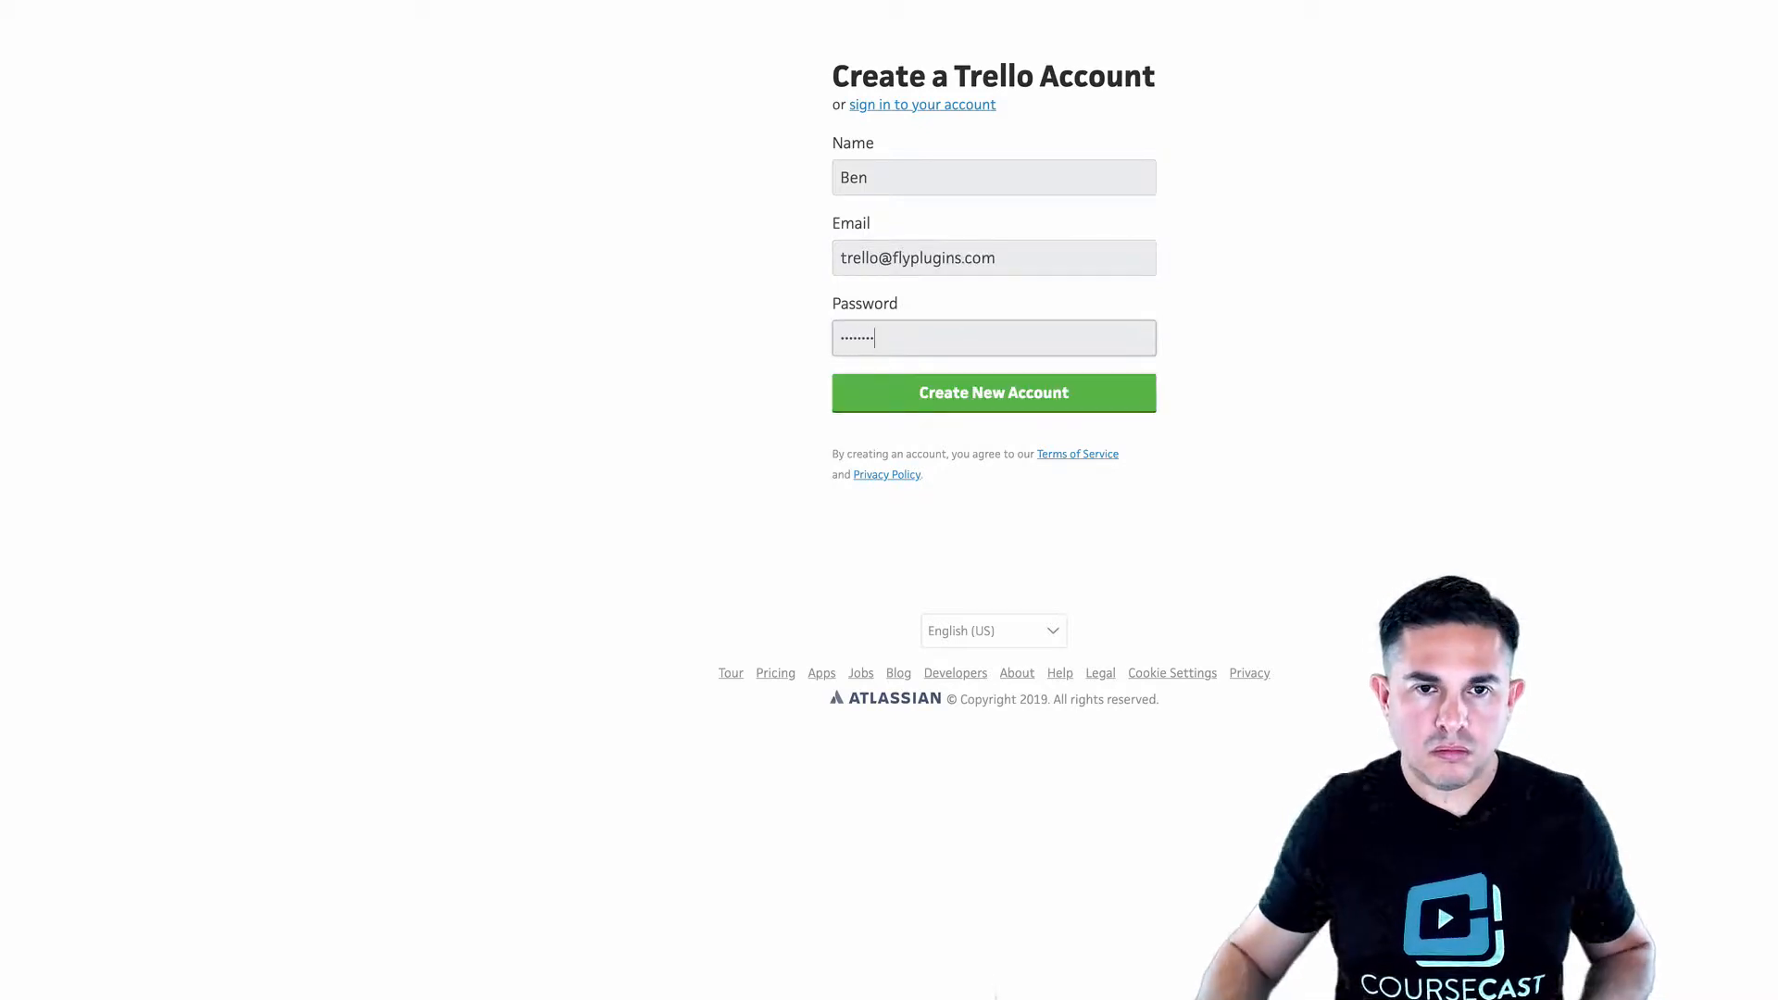
pyautogui.click(1015, 395)
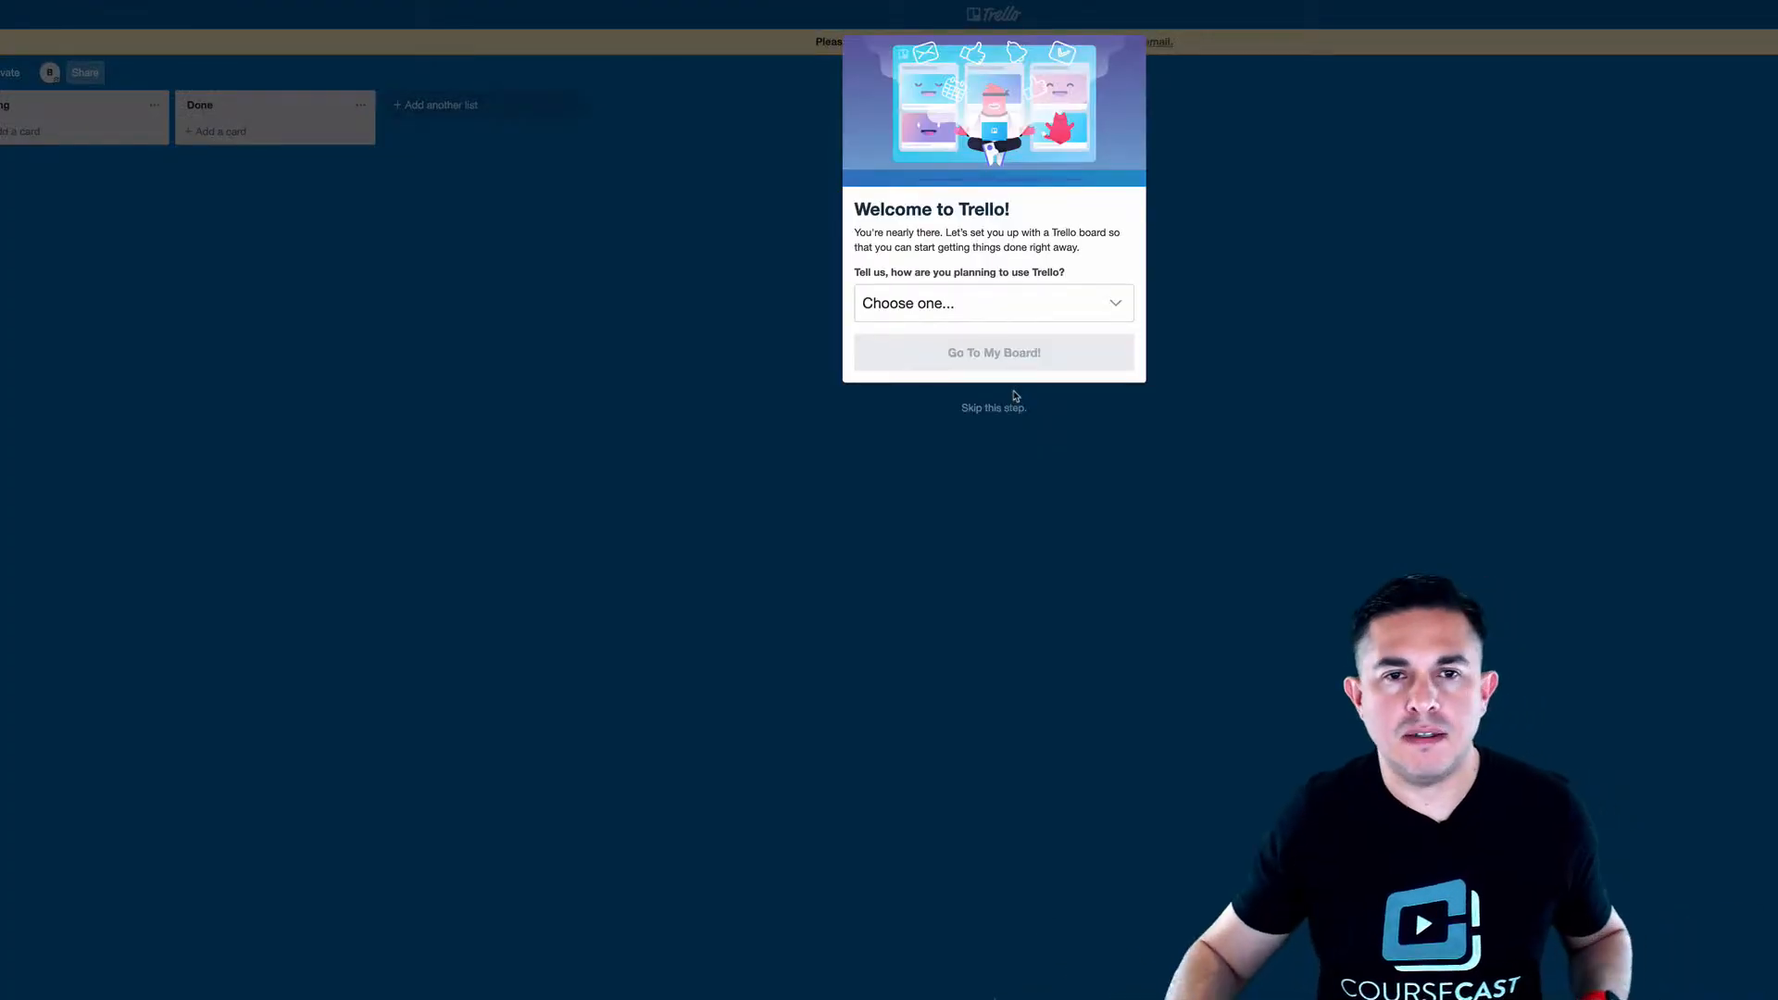
# Set Trello's intended use to Business and go to the starter board
pyautogui.click(1105, 307)
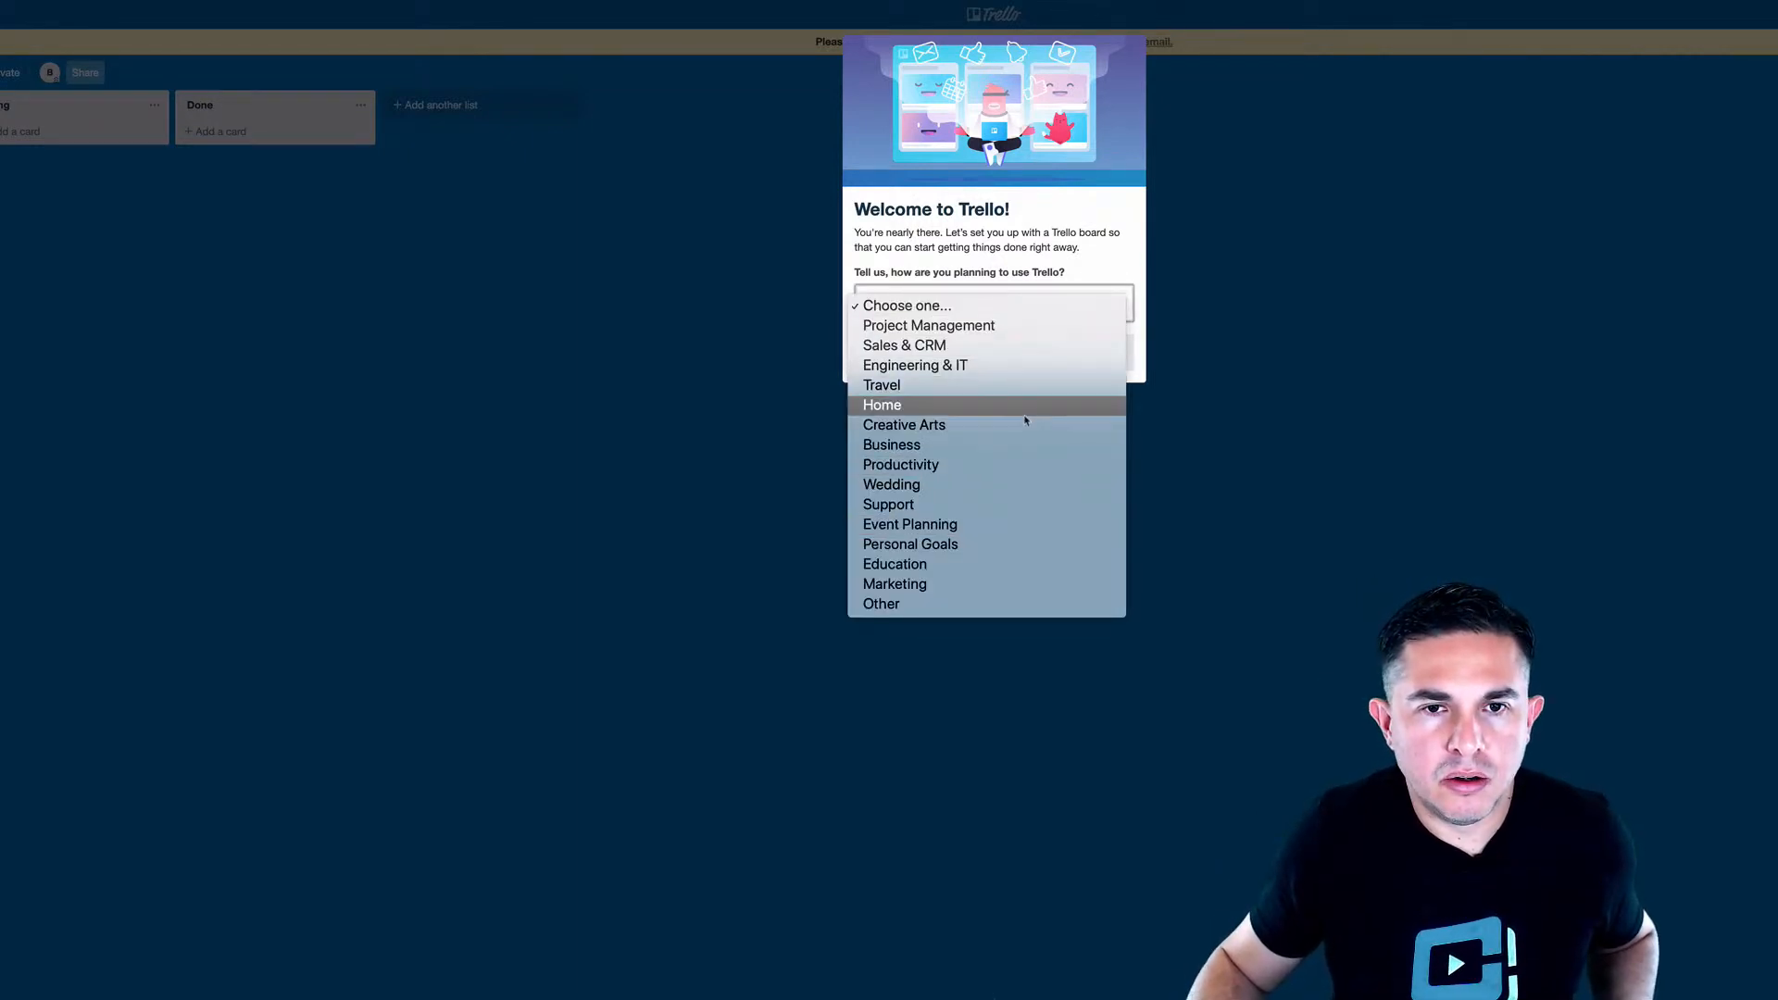
pyautogui.click(1025, 444)
pyautogui.click(1010, 366)
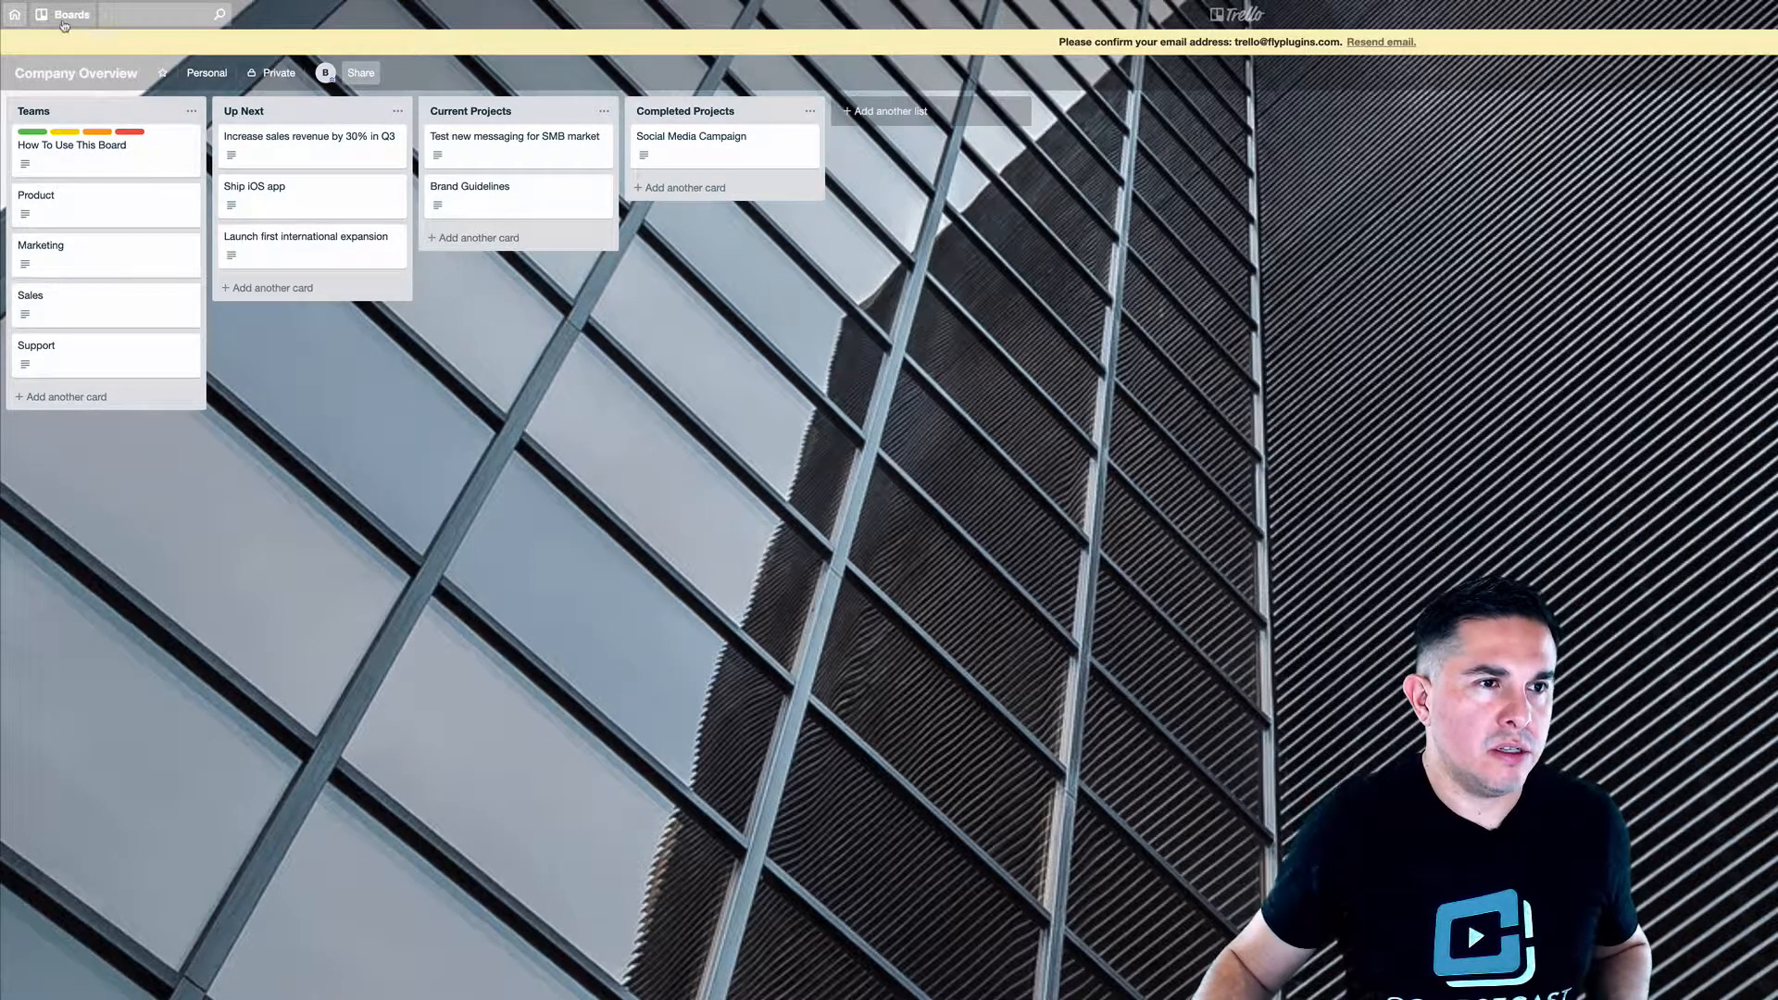
# Return from the Company Overview board to the Boards home page
pyautogui.click(15, 14)
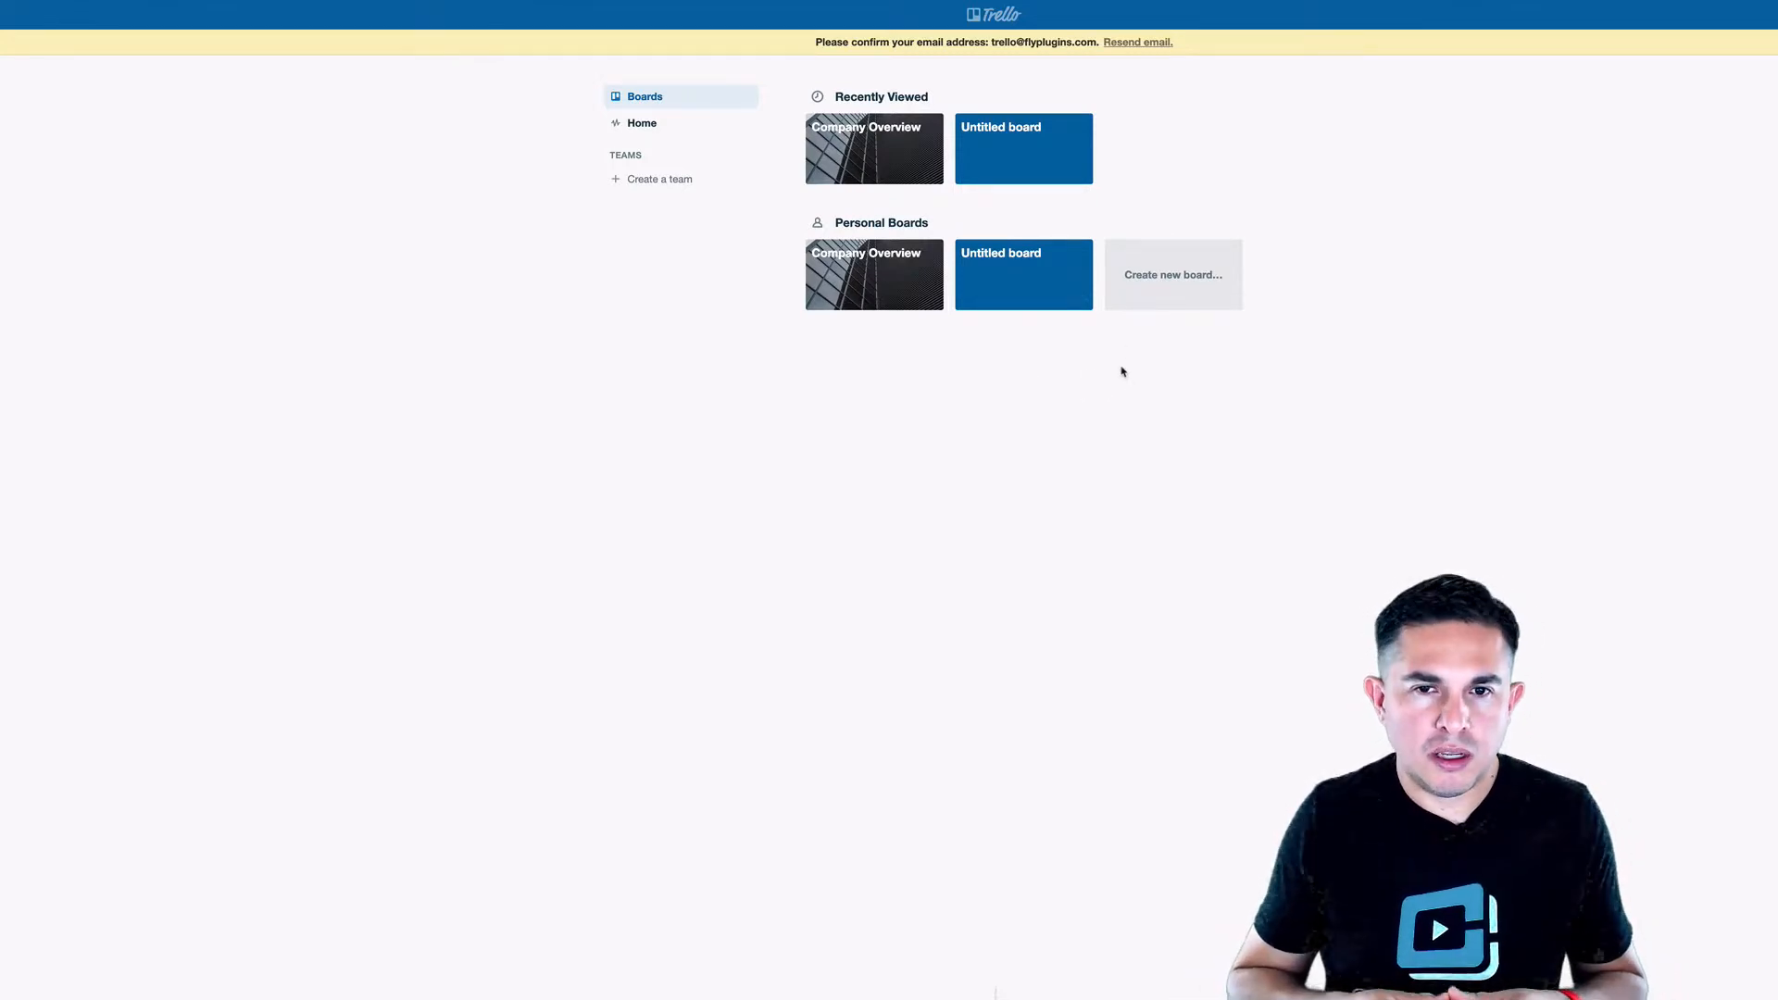
# Create the board 'How To Create Google Ads' with a plain blue background
pyautogui.click(1145, 283)
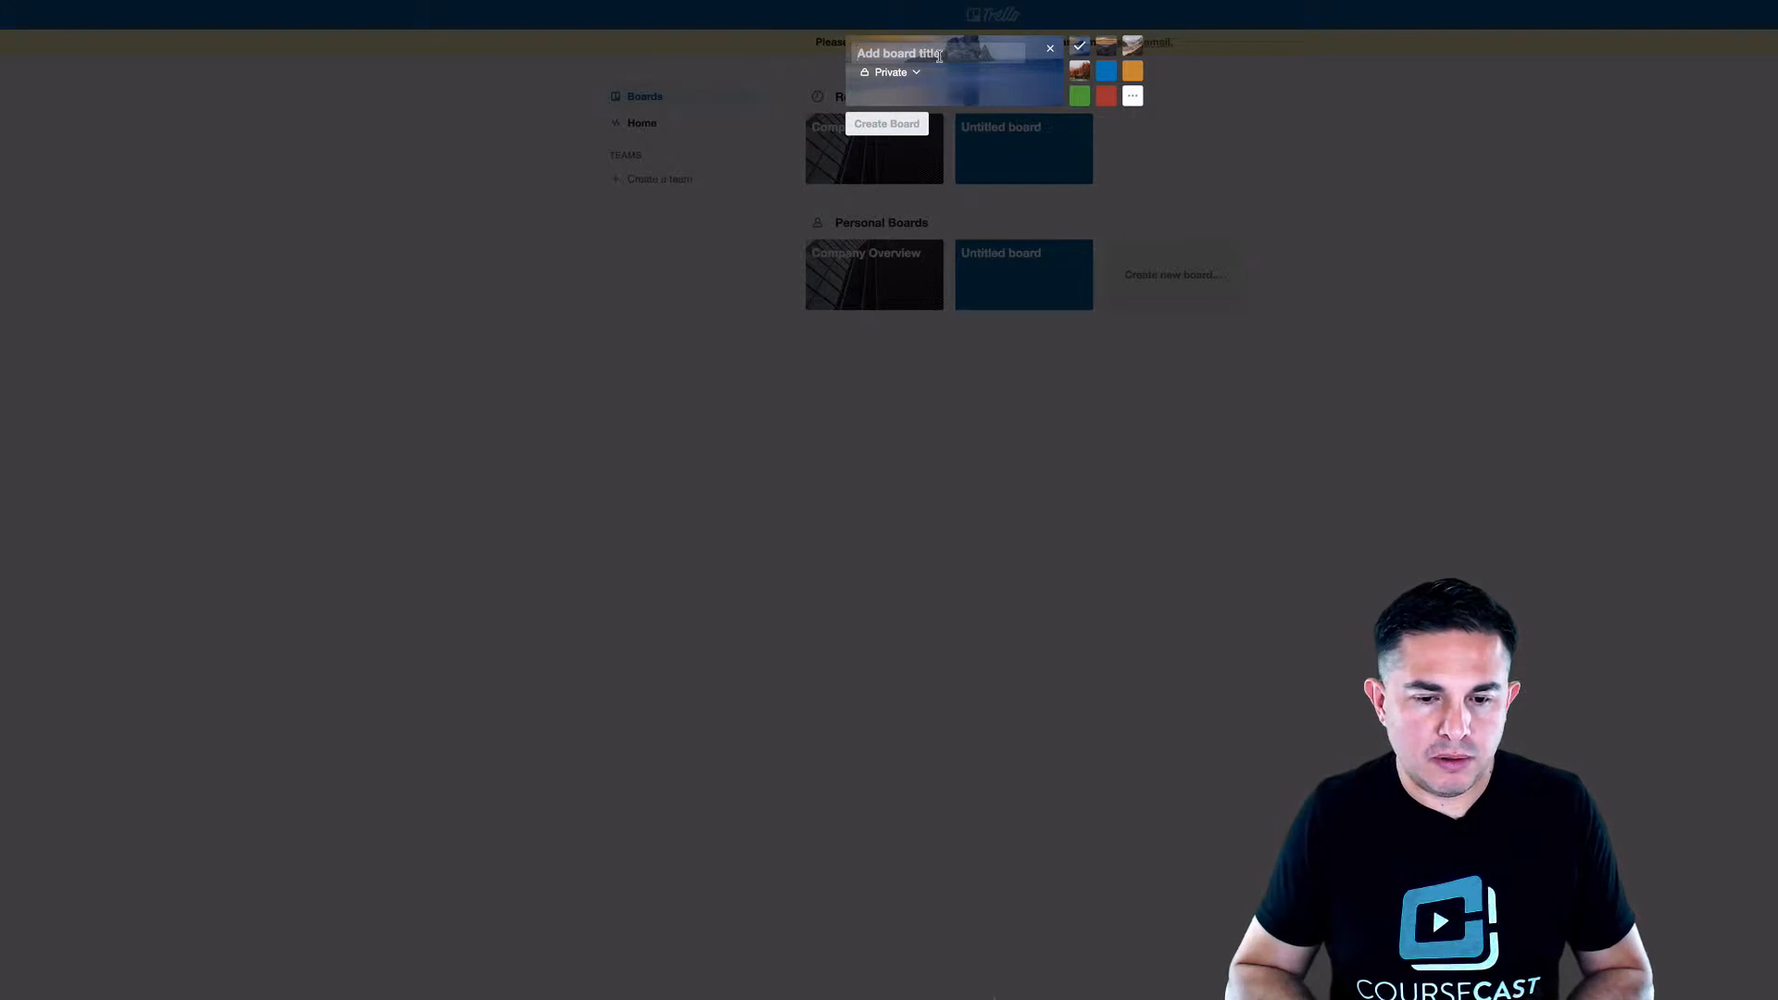
pyautogui.write('How')
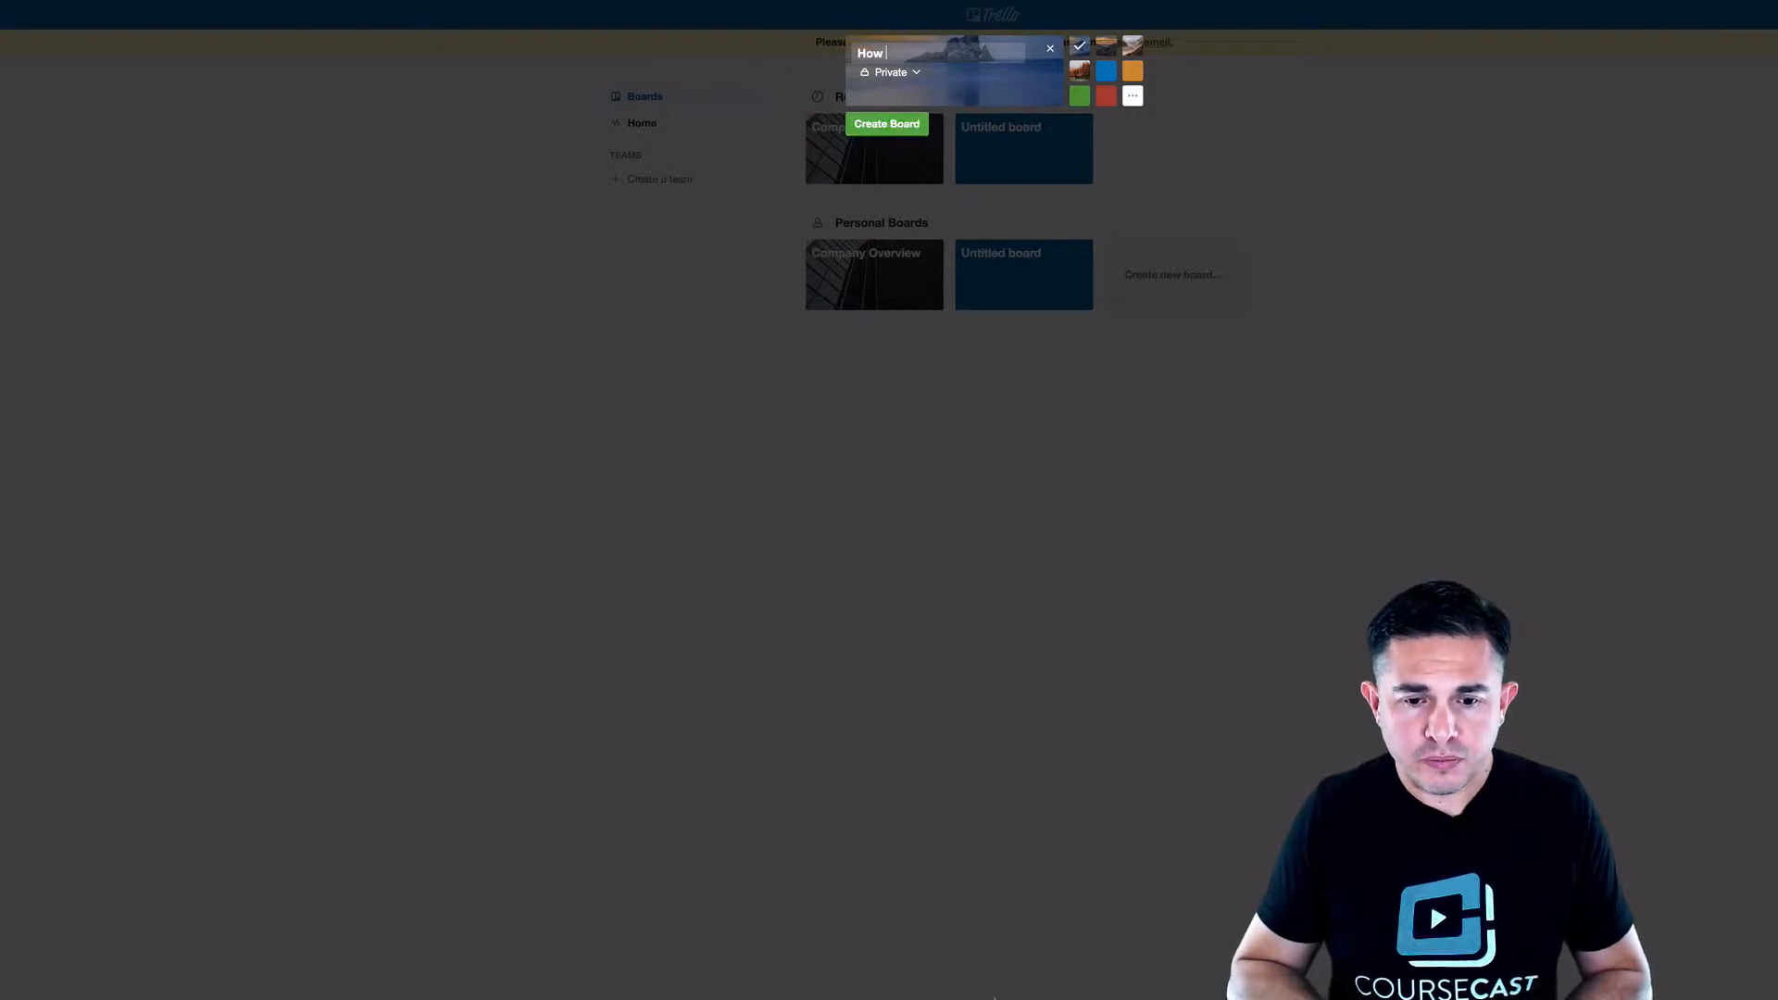
pyautogui.write(' To Create')
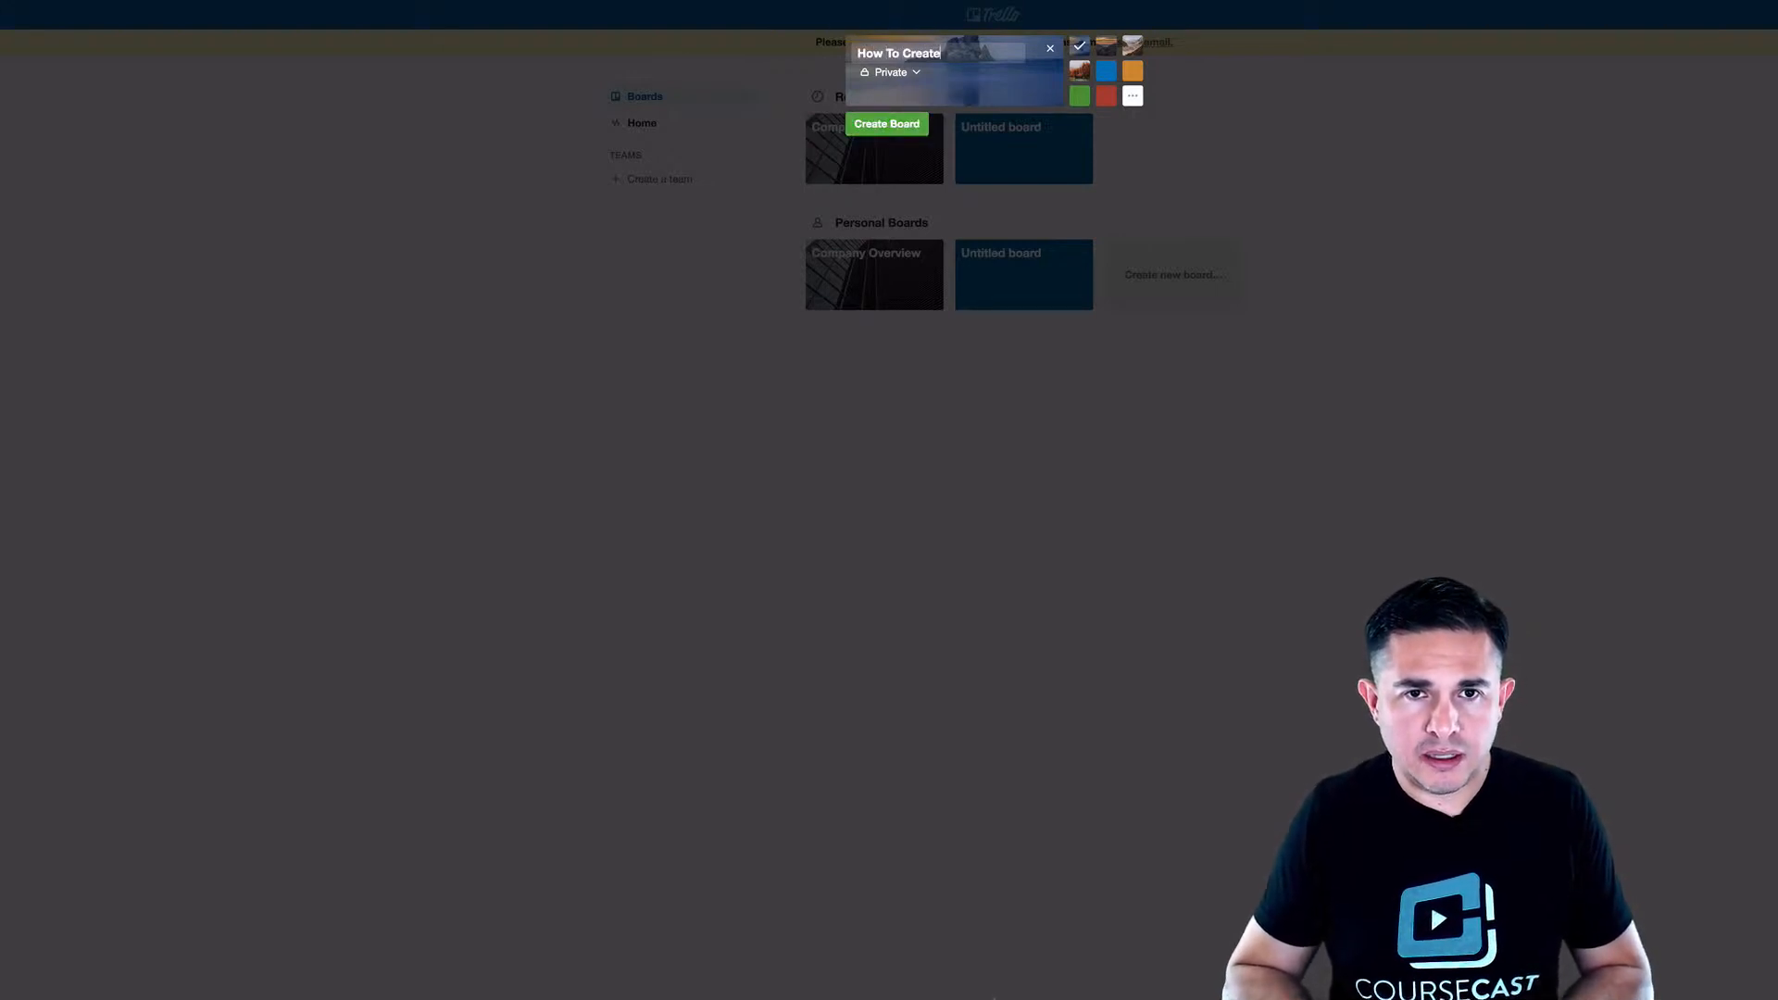
pyautogui.write(' Google Ads')
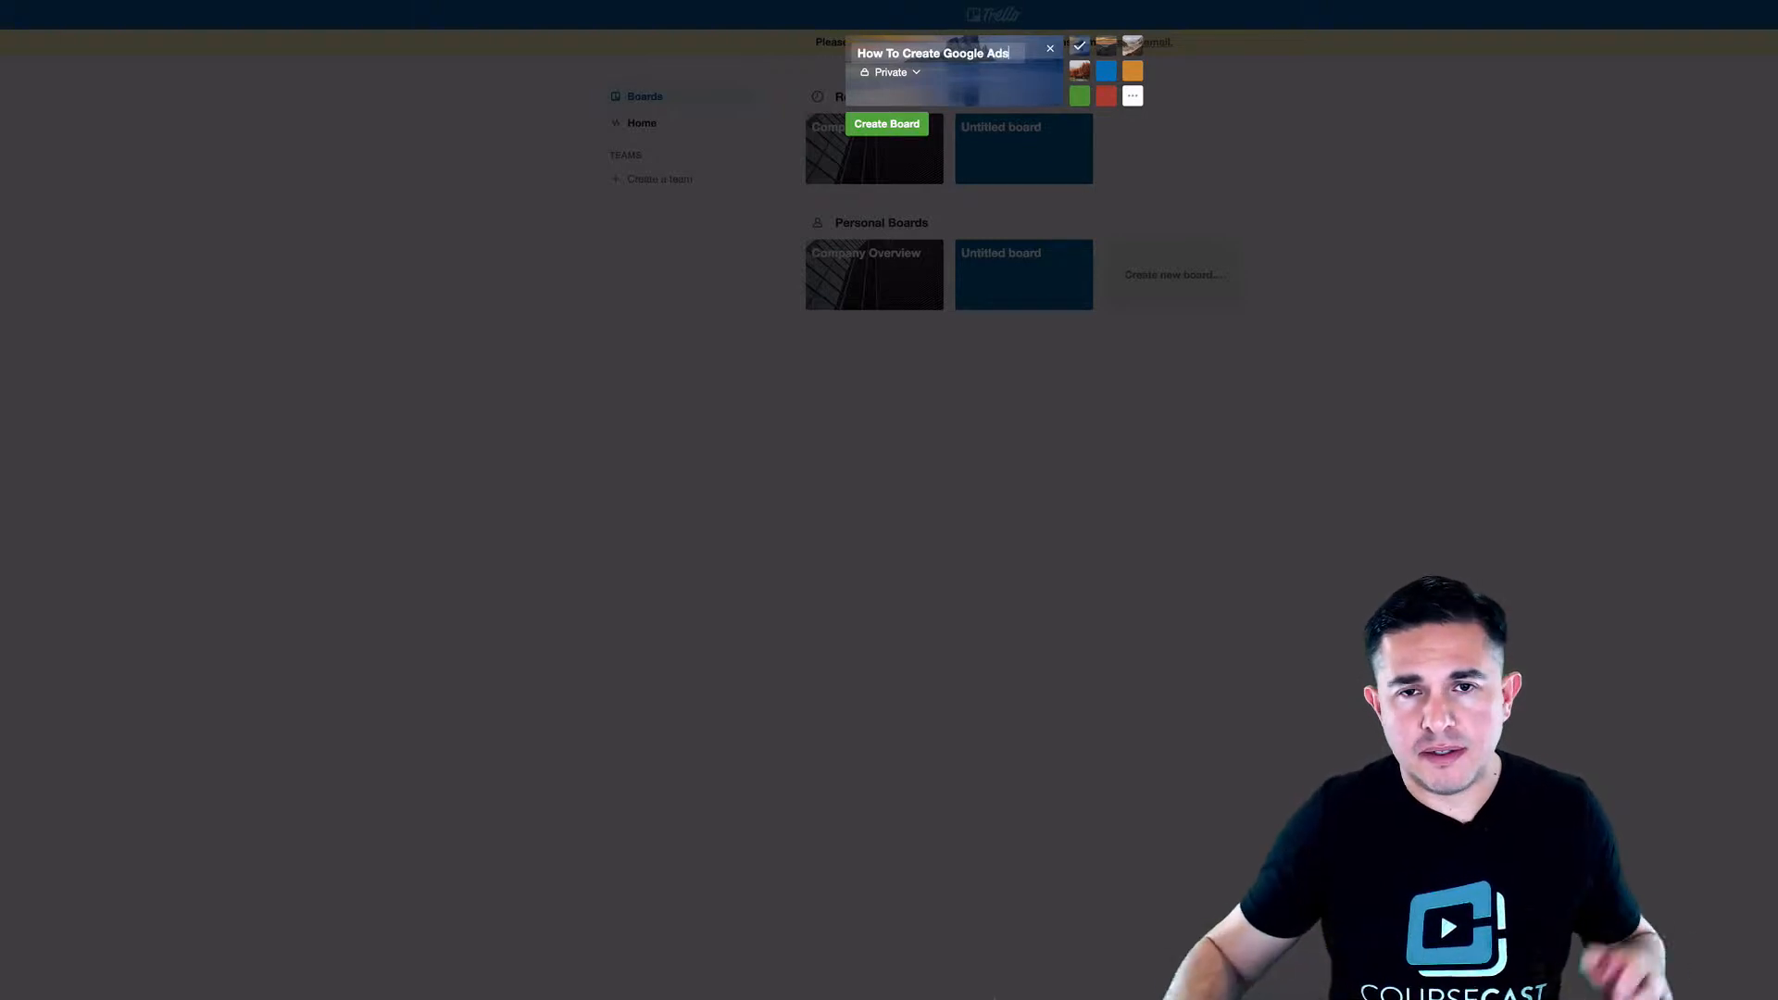
pyautogui.click(1106, 71)
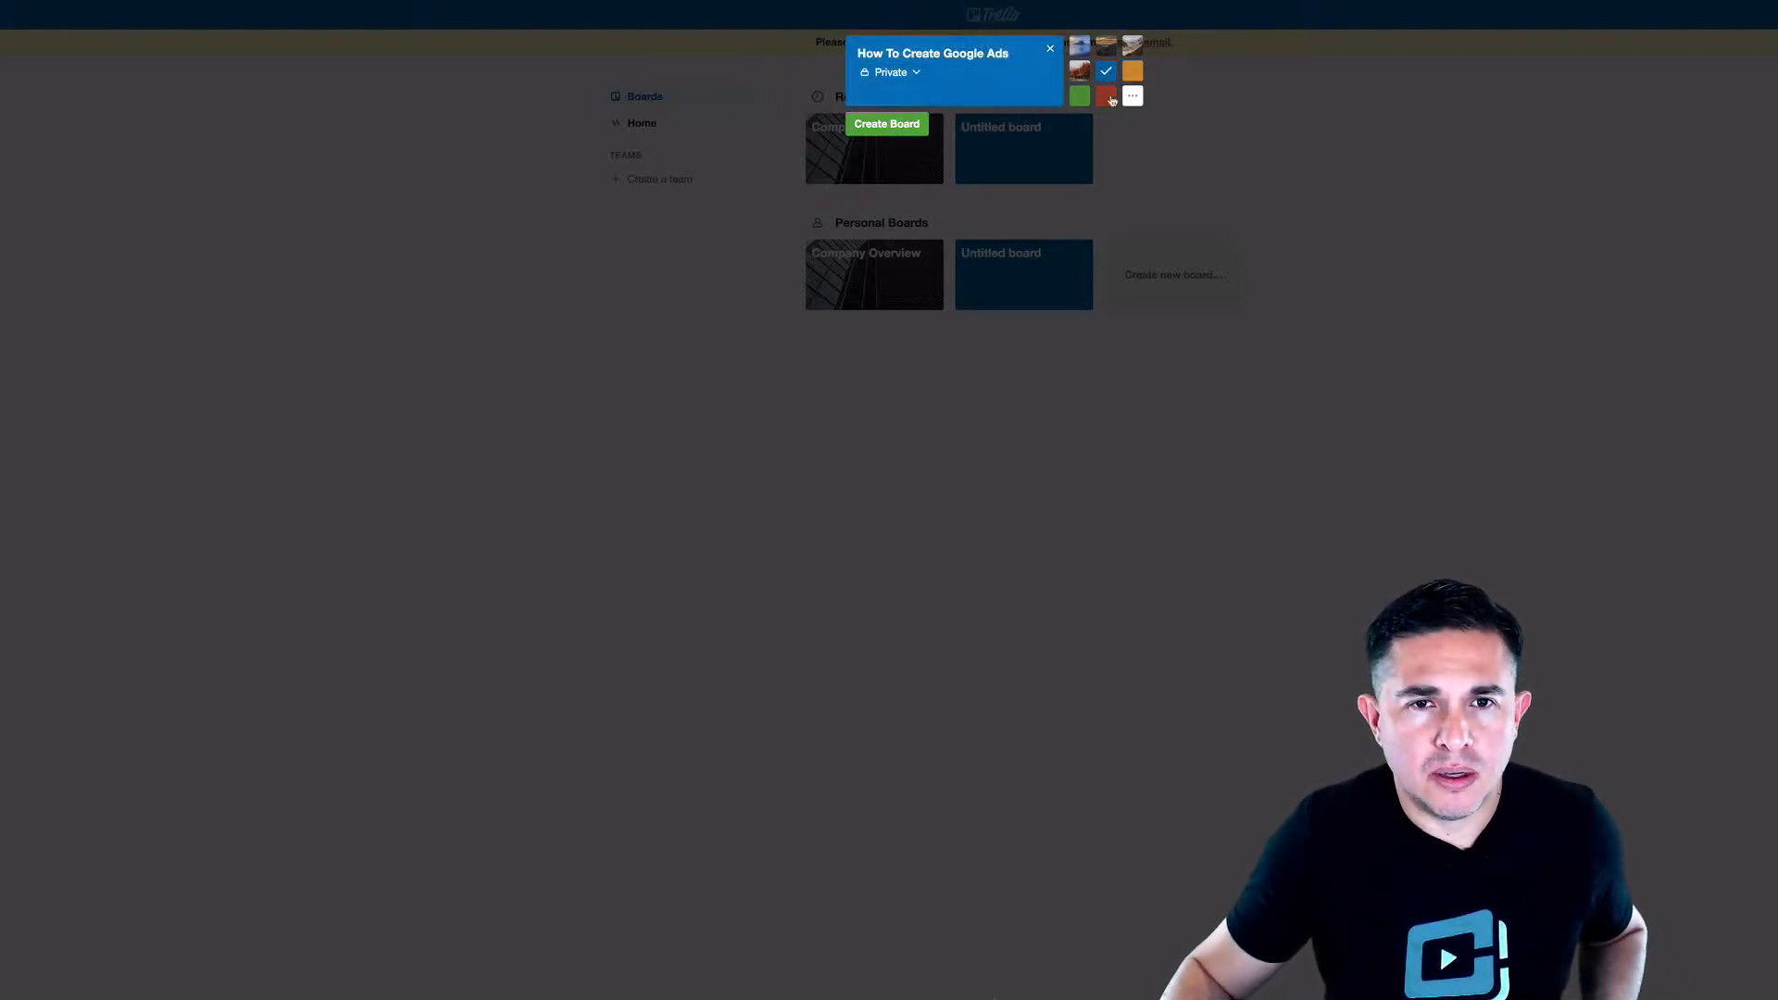
pyautogui.click(891, 131)
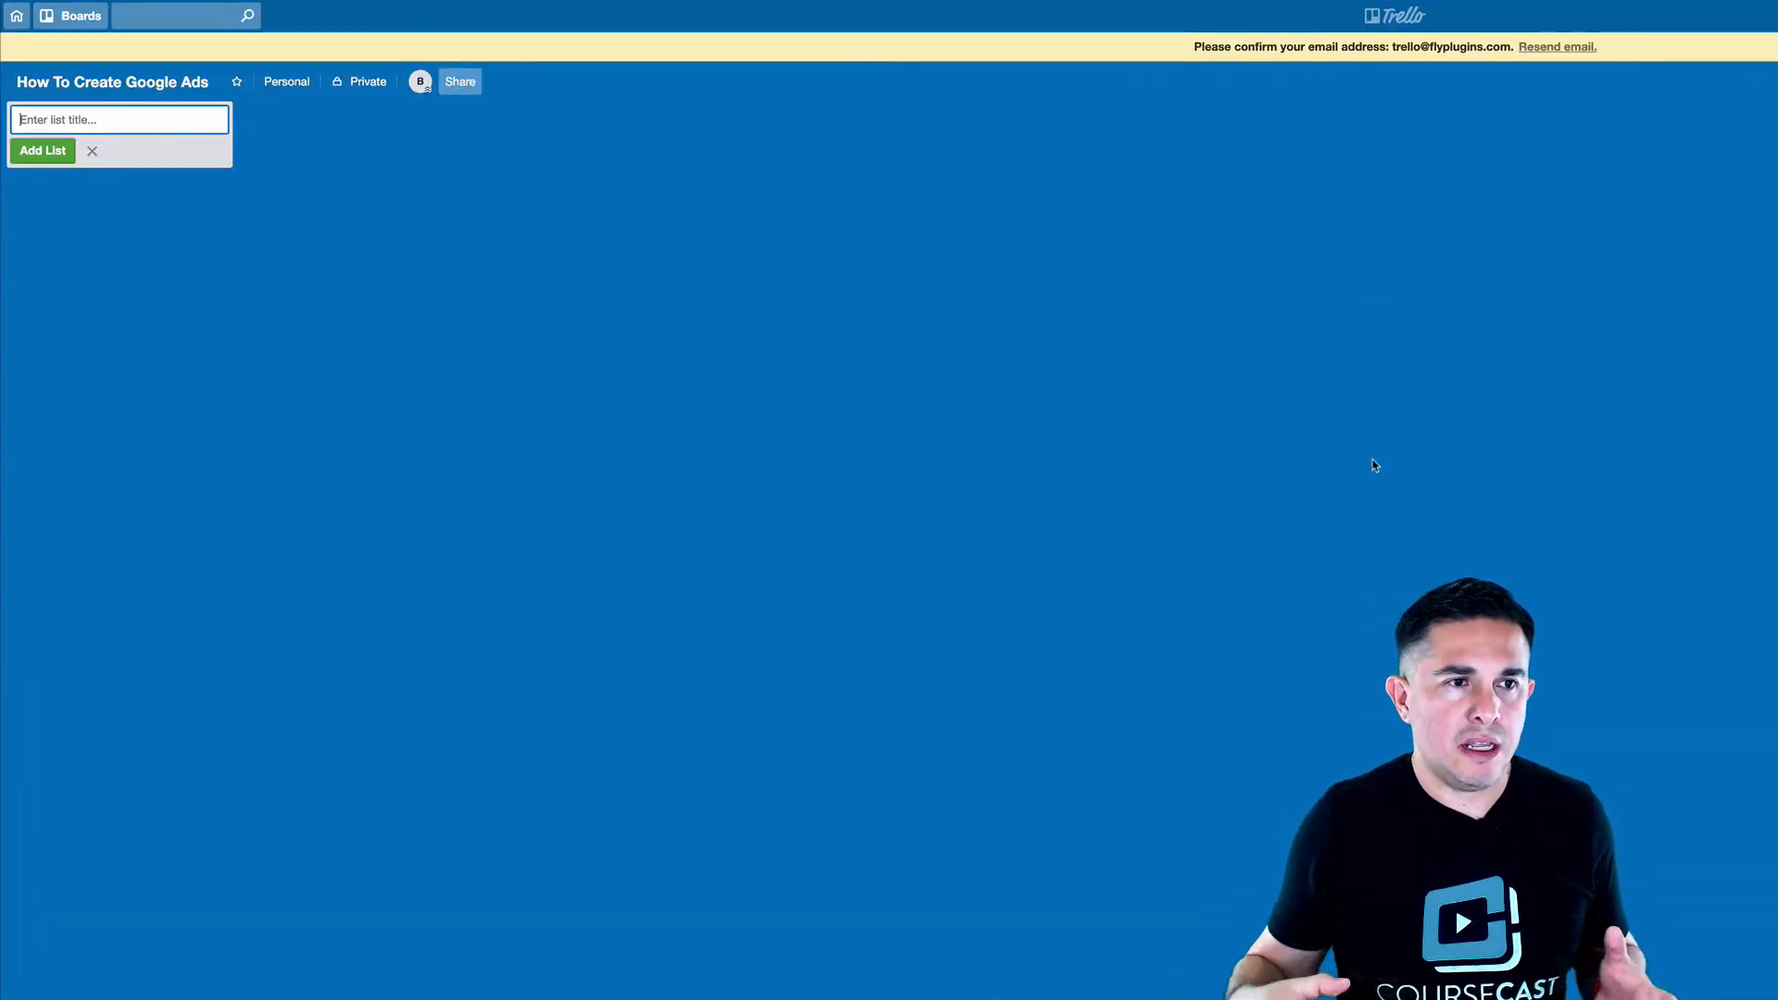
# Dismiss the empty 'Enter list title' form on the new board
pyautogui.click(595, 448)
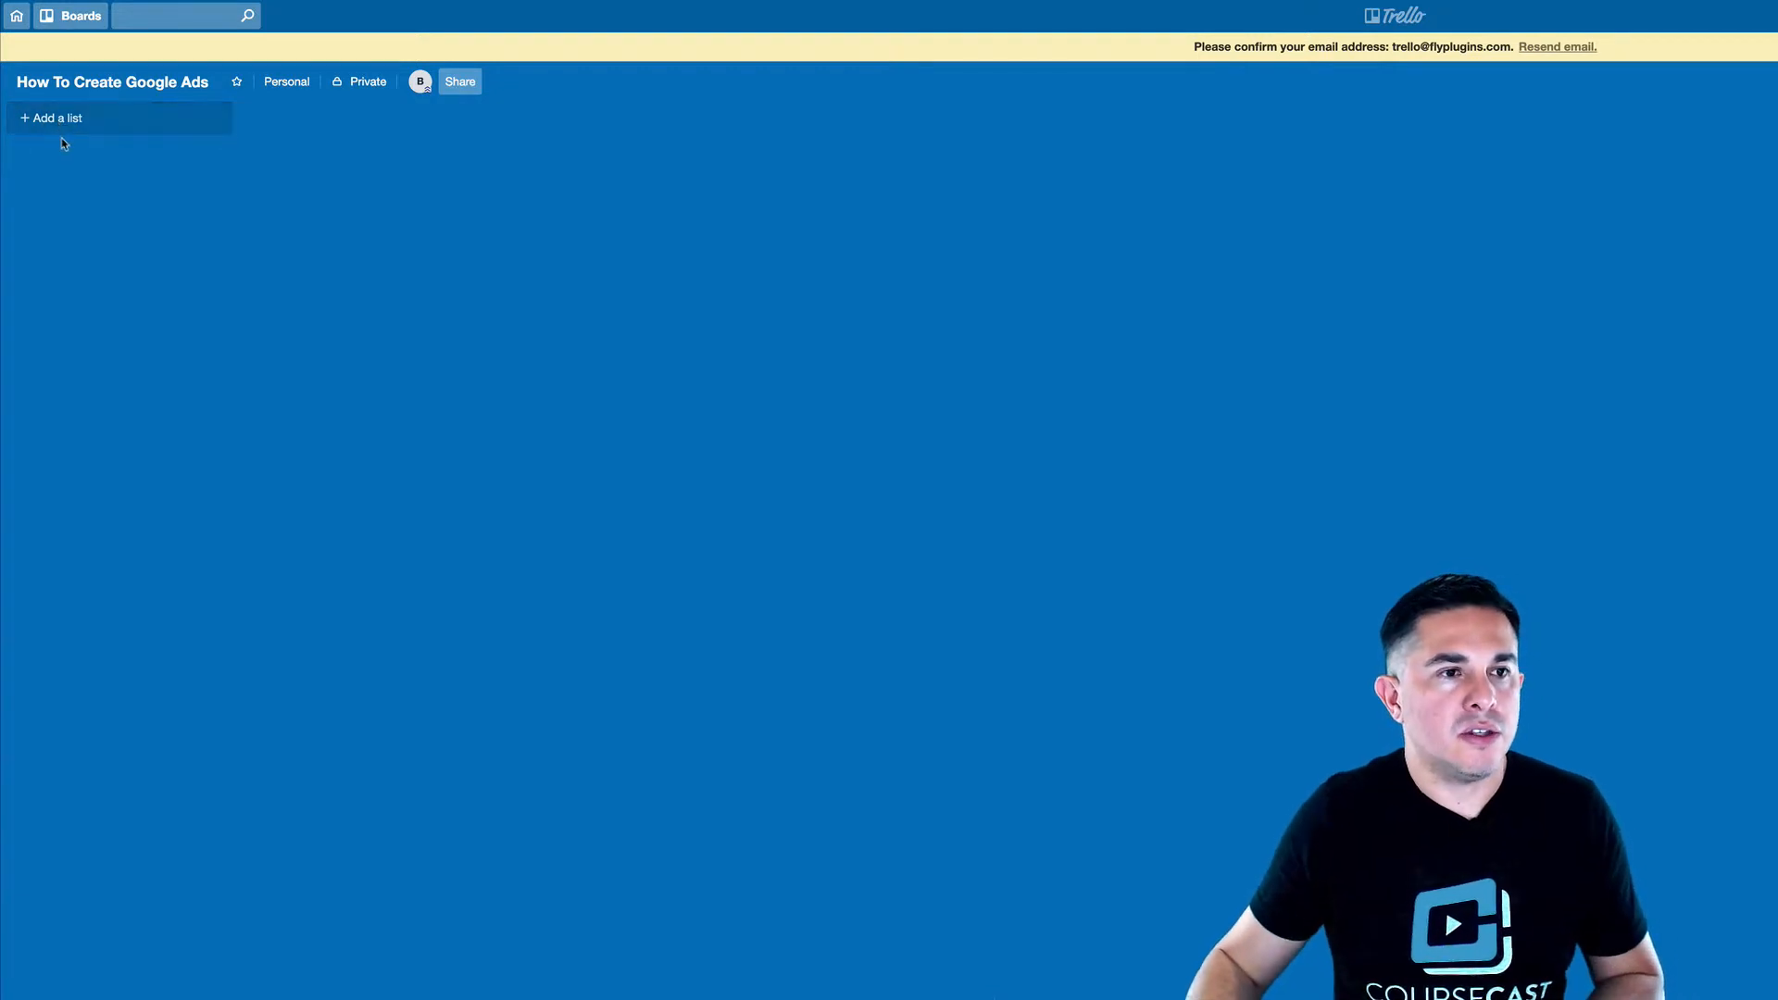
# Add the lists 'Introduction to Google Ads' and 'Setting Google Ads Account'
pyautogui.click(74, 123)
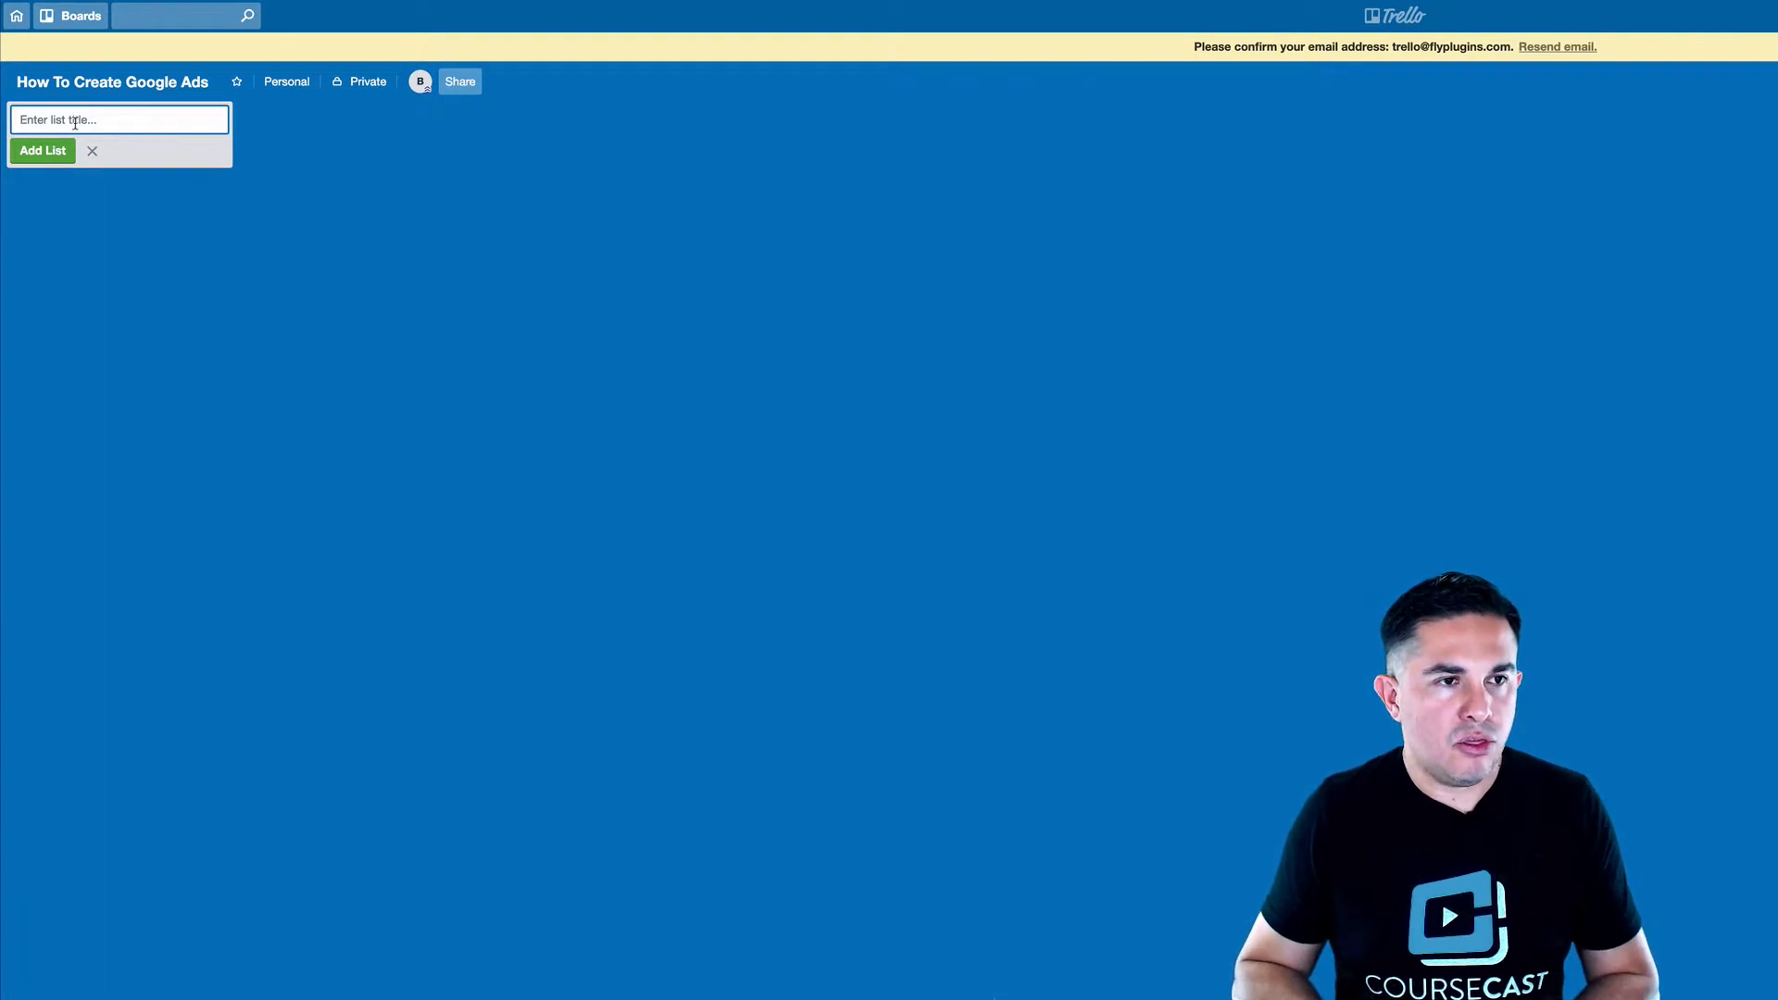
pyautogui.write('IN')
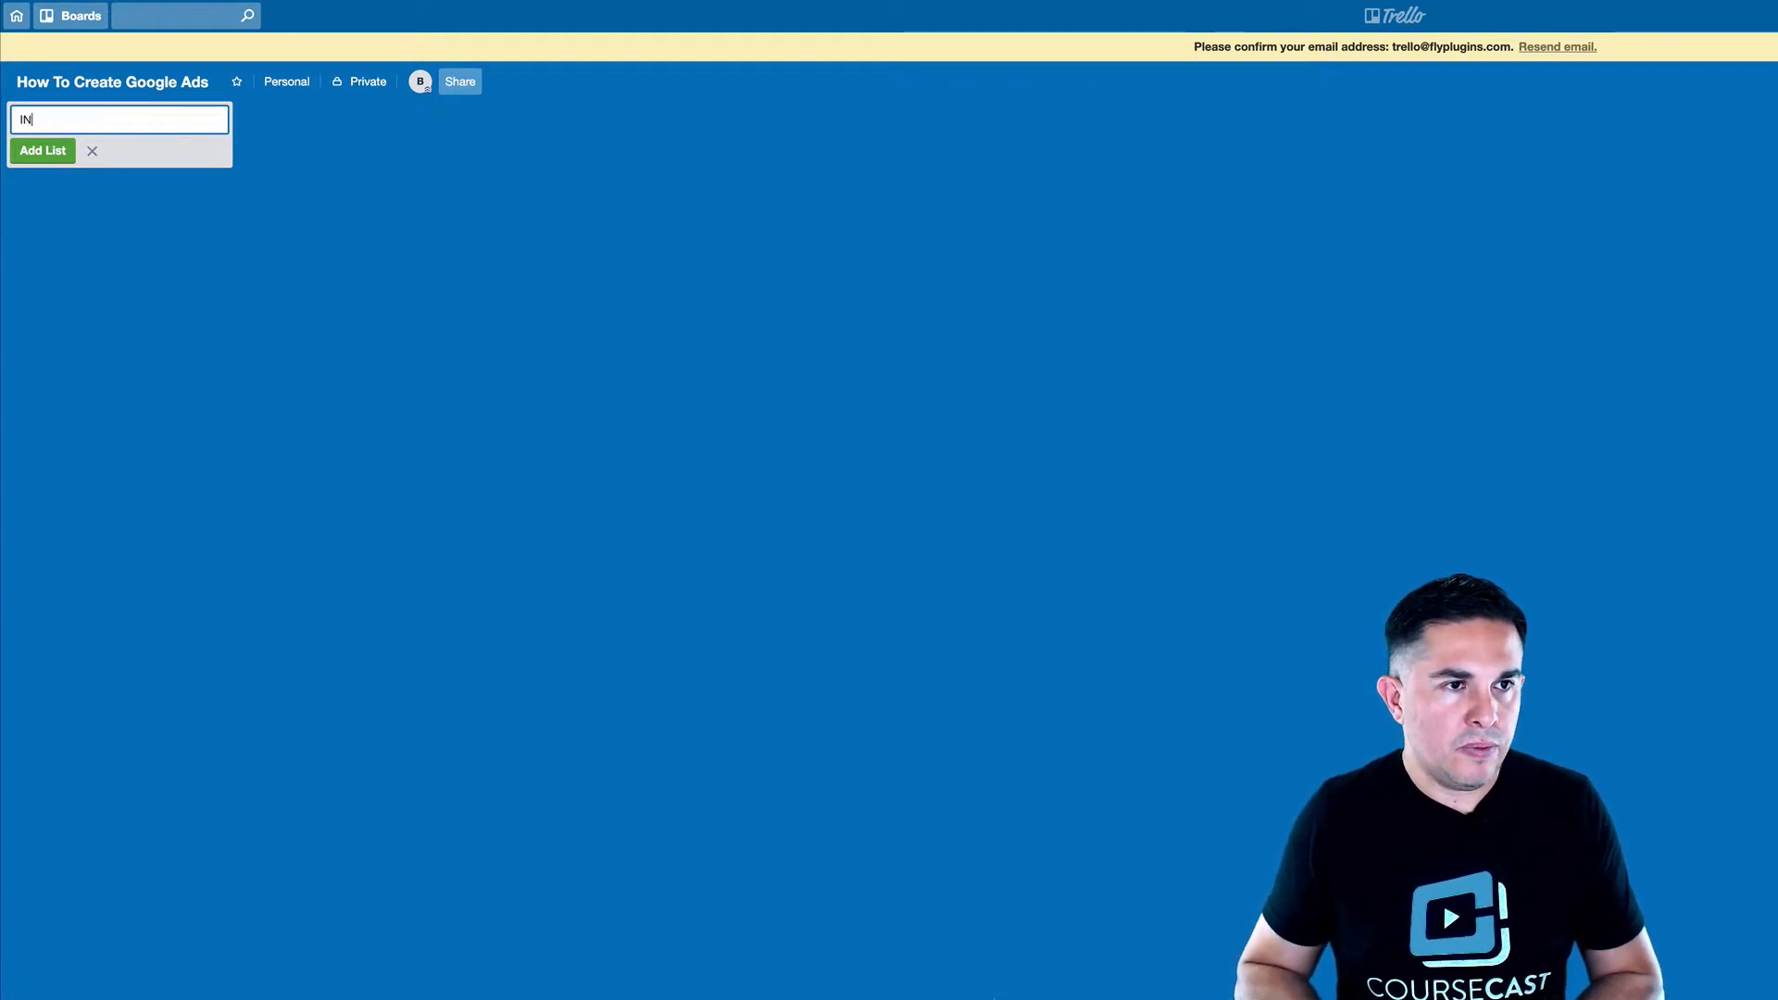
pyautogui.press('BackSpace')
pyautogui.write('n')
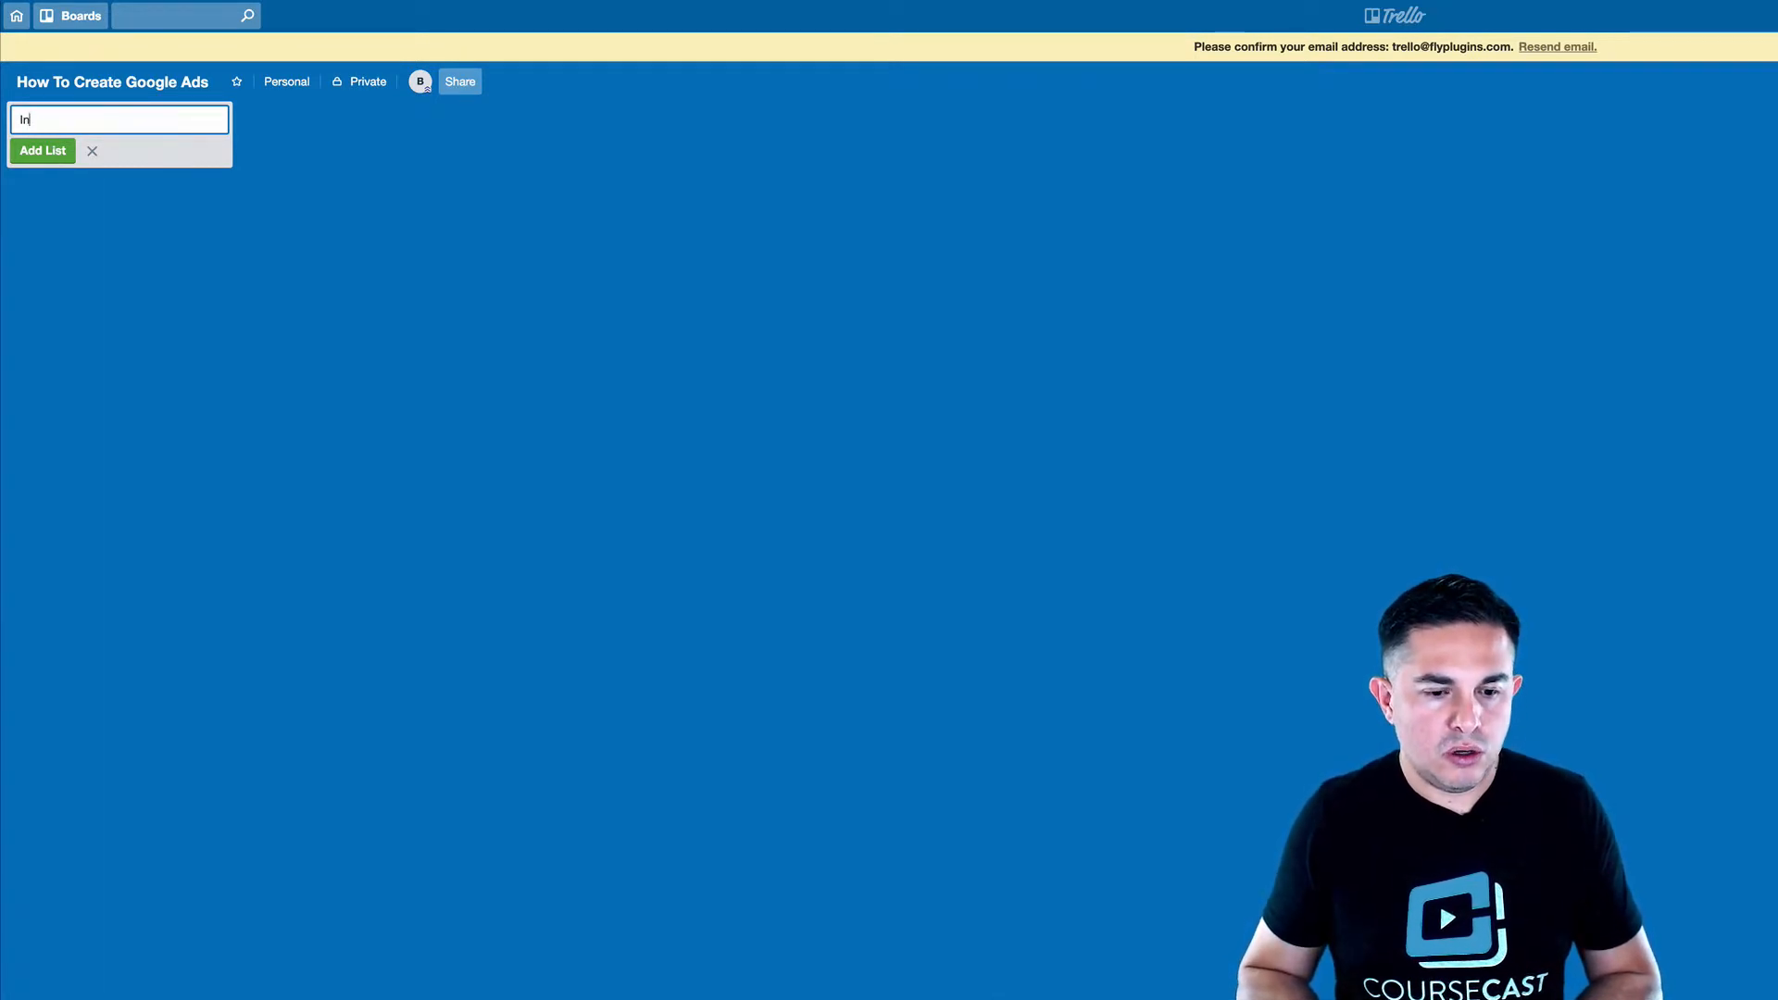
pyautogui.write('troduction to ')
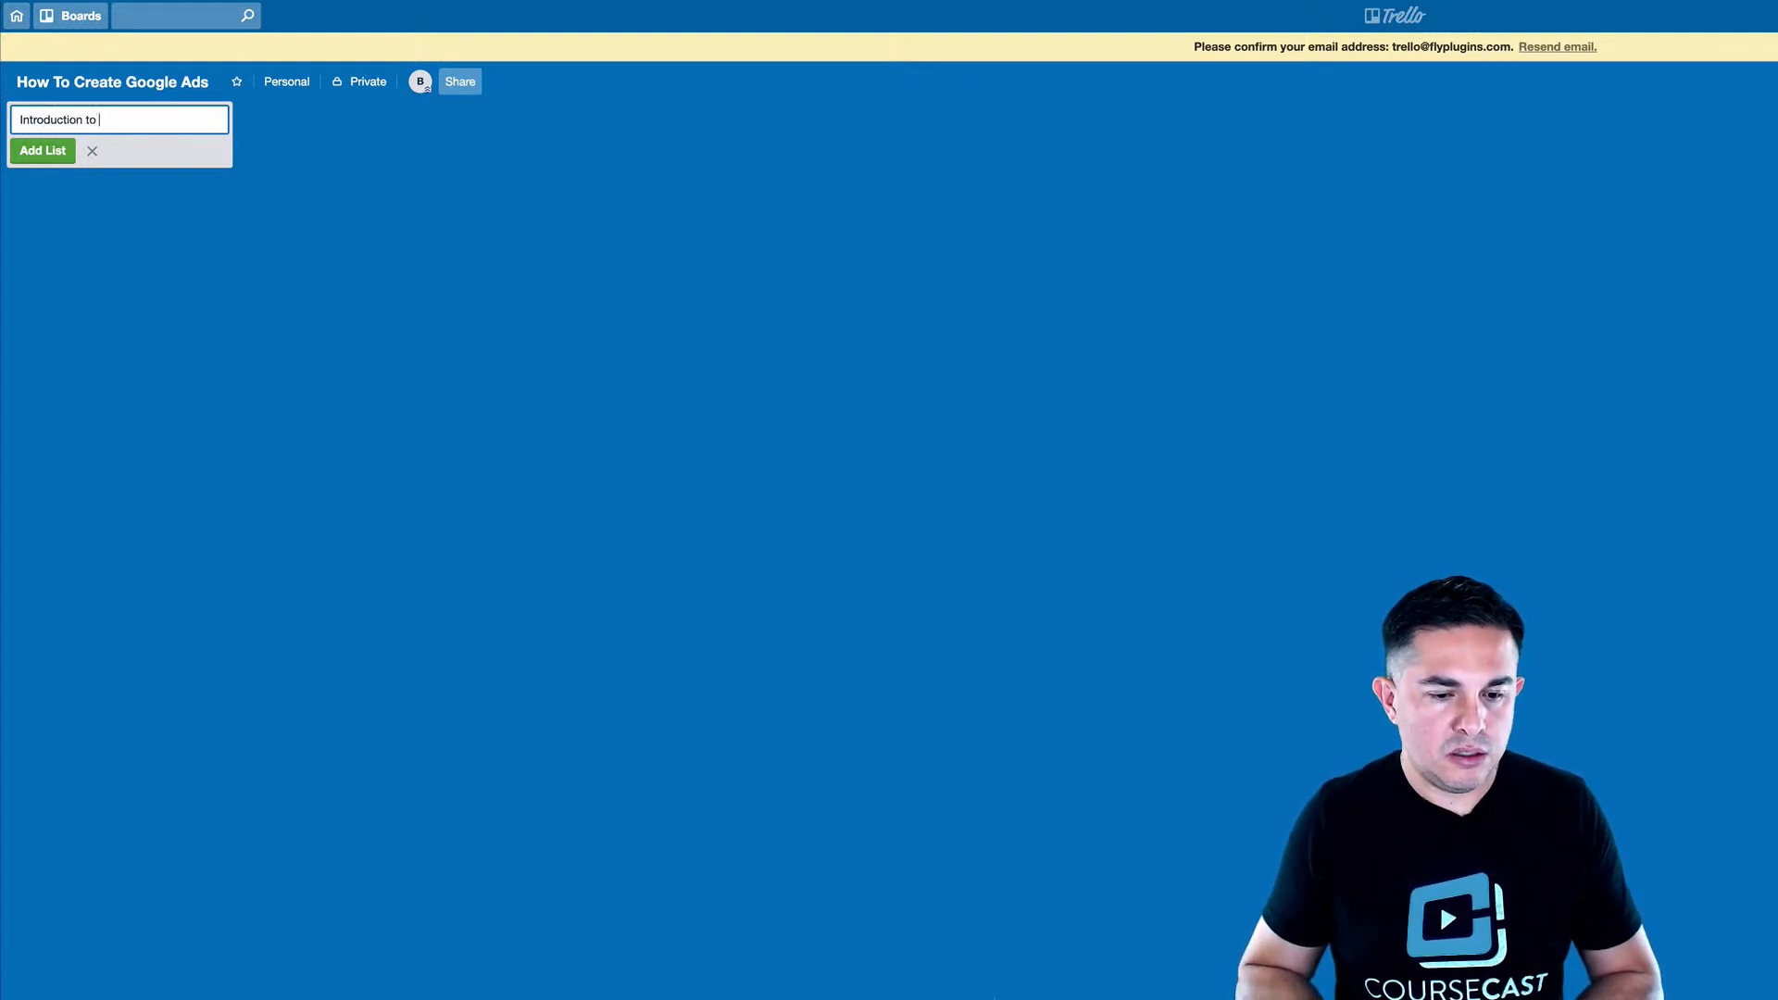
pyautogui.write('Google Ads')
pyautogui.press('Return')
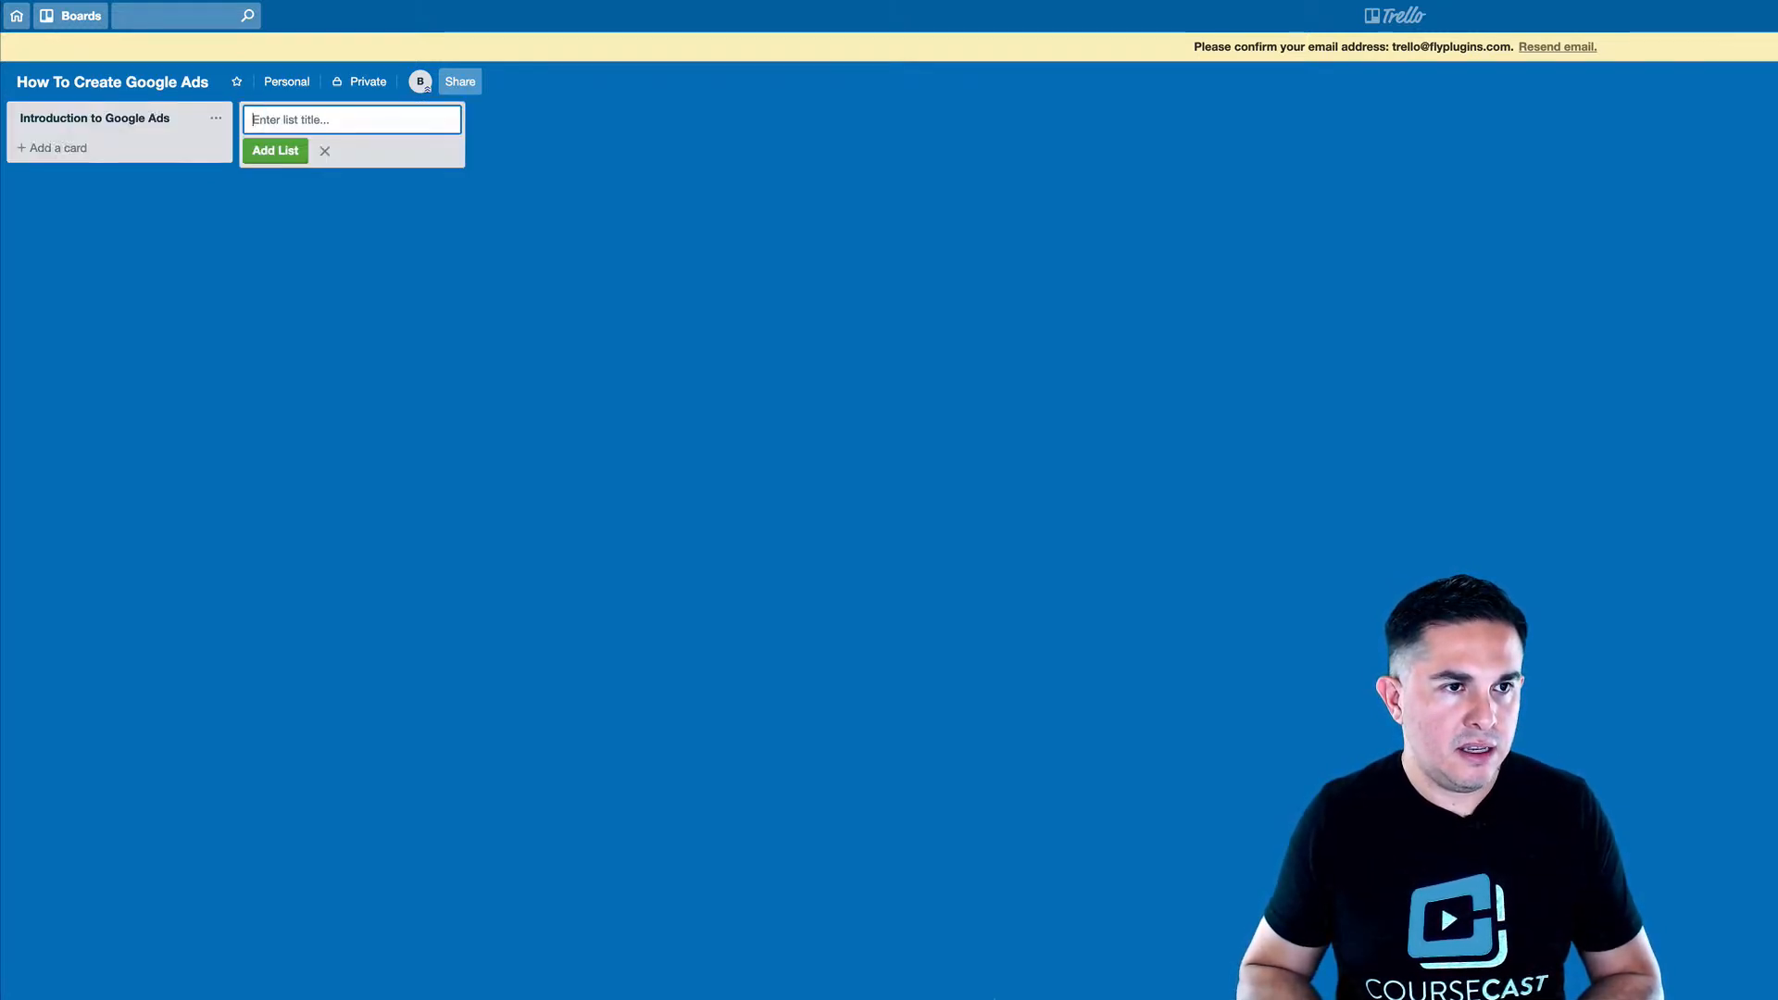
pyautogui.write('Setti')
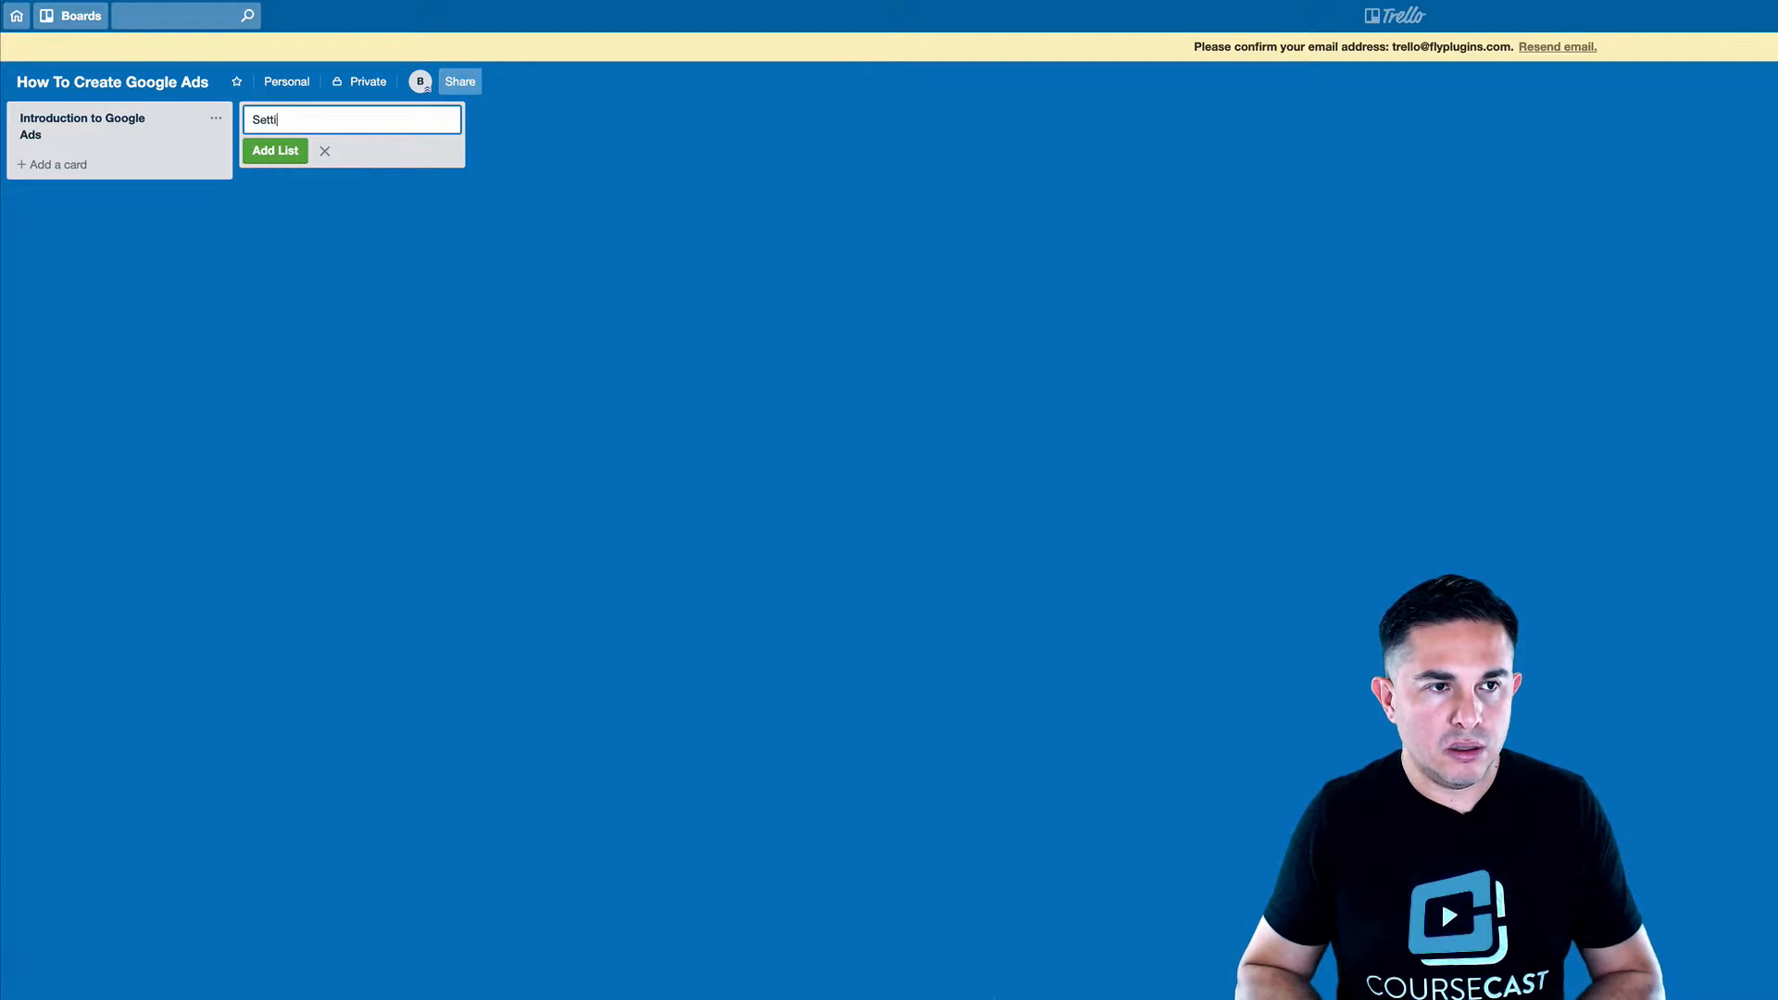
pyautogui.write('ng Google Ads Account')
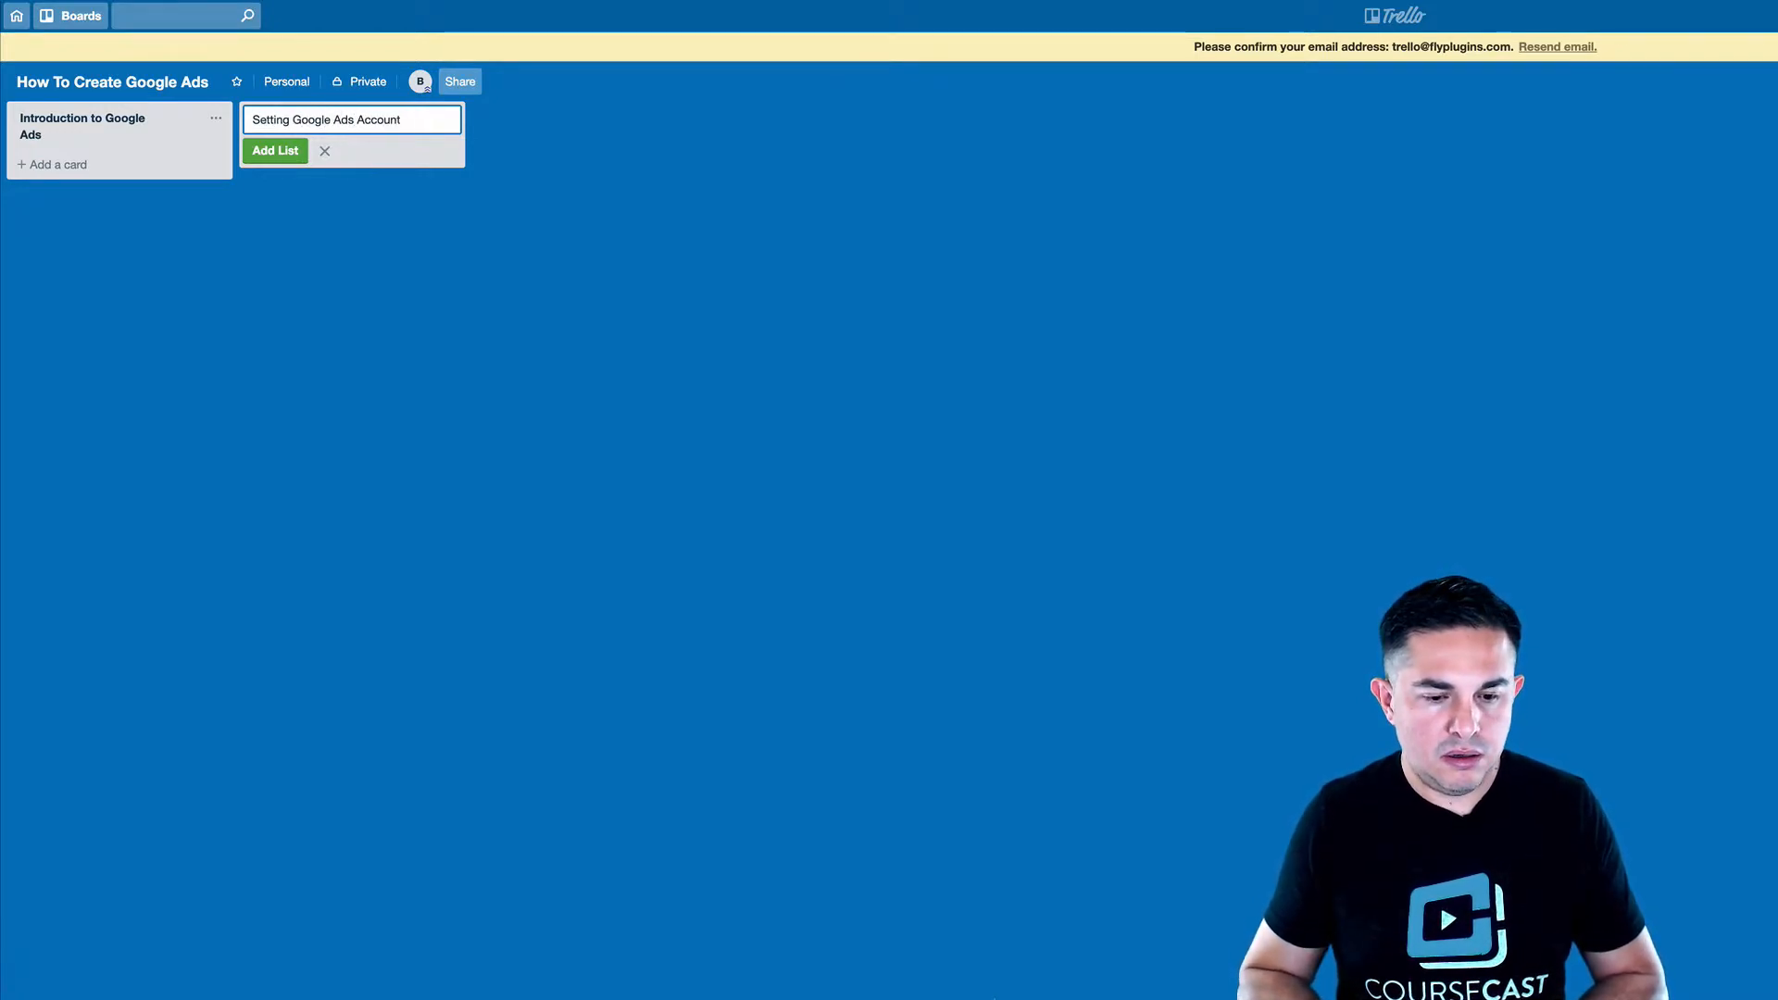
pyautogui.press('Return')
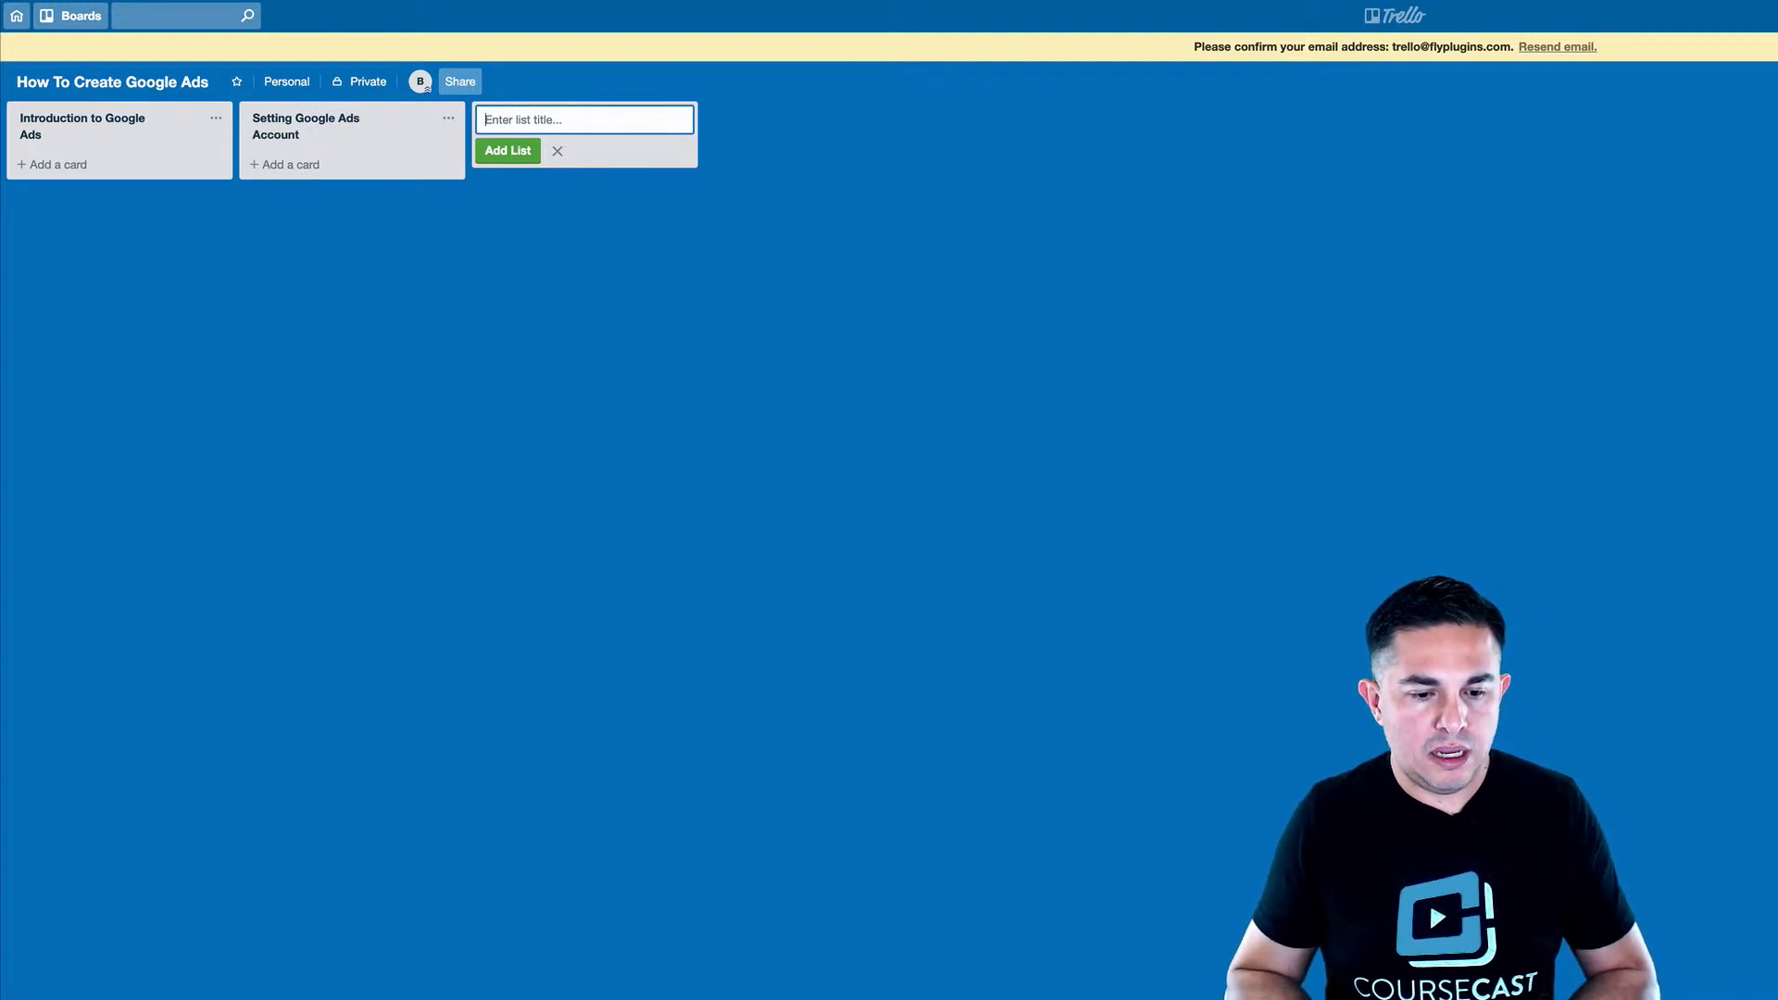
# Add lists 'Structuring Google Ads', 'Writing Ad Copy', 'Keyword Research' and 'Google Ads Reporting'
pyautogui.write('Structur')
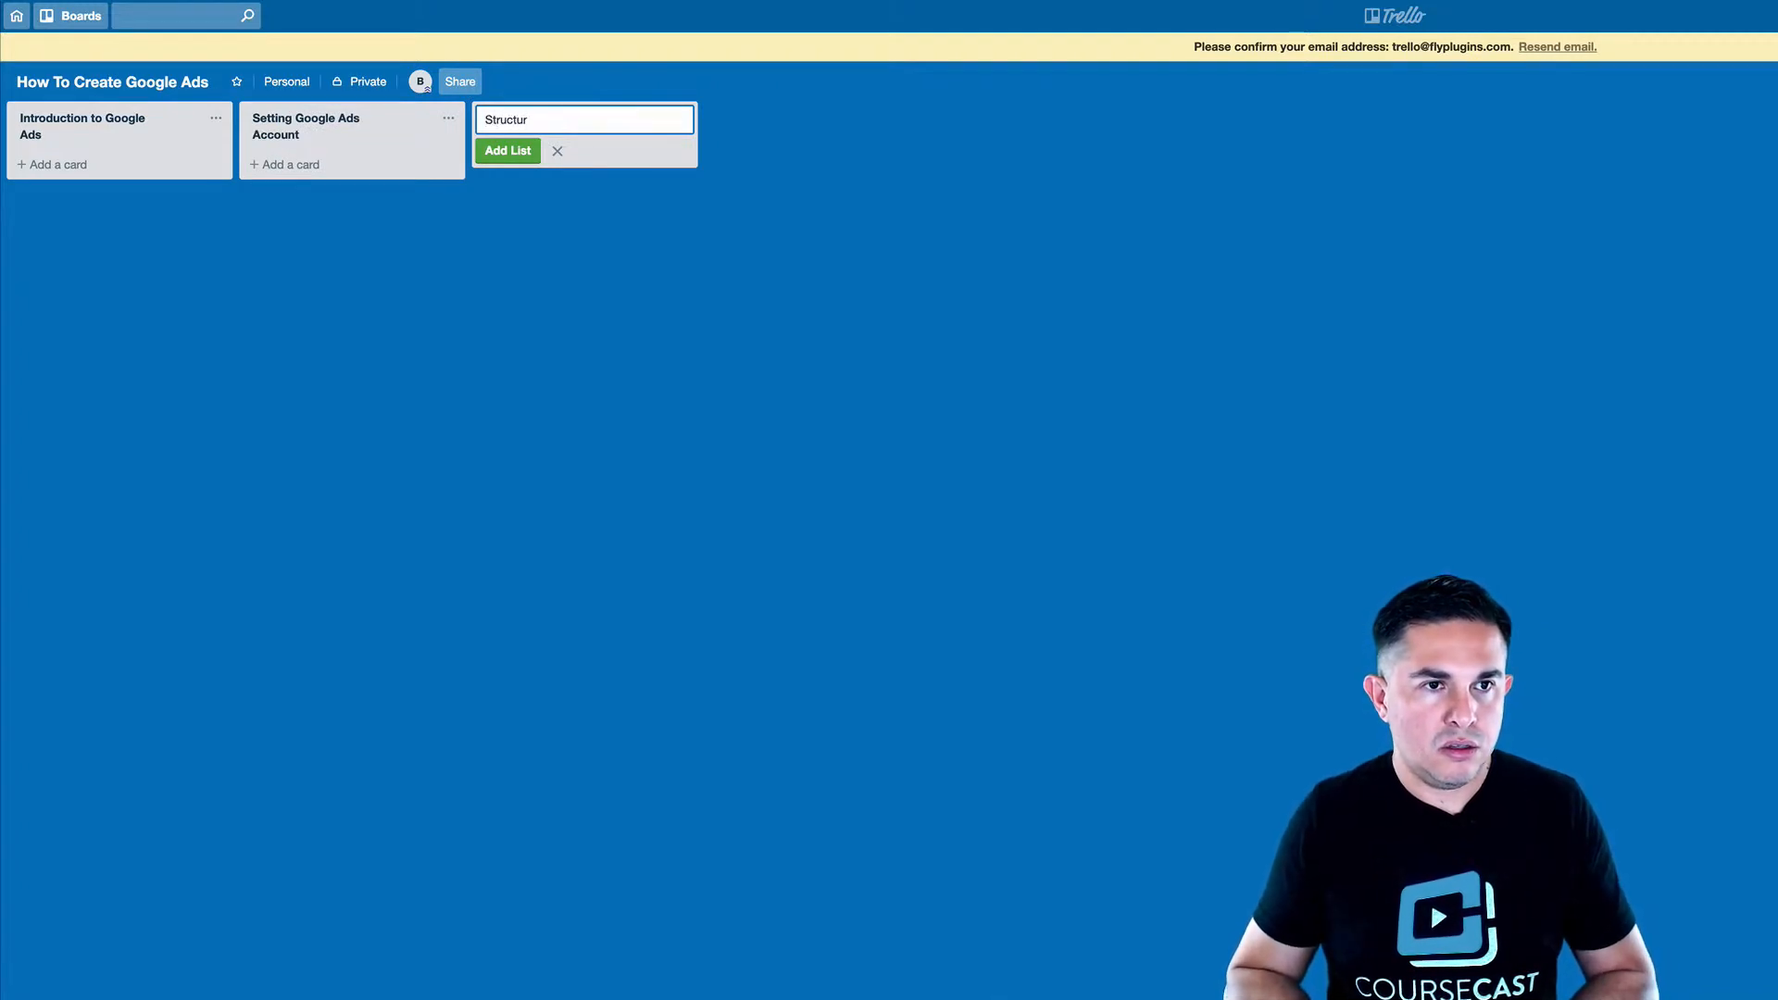
pyautogui.write('ing Google')
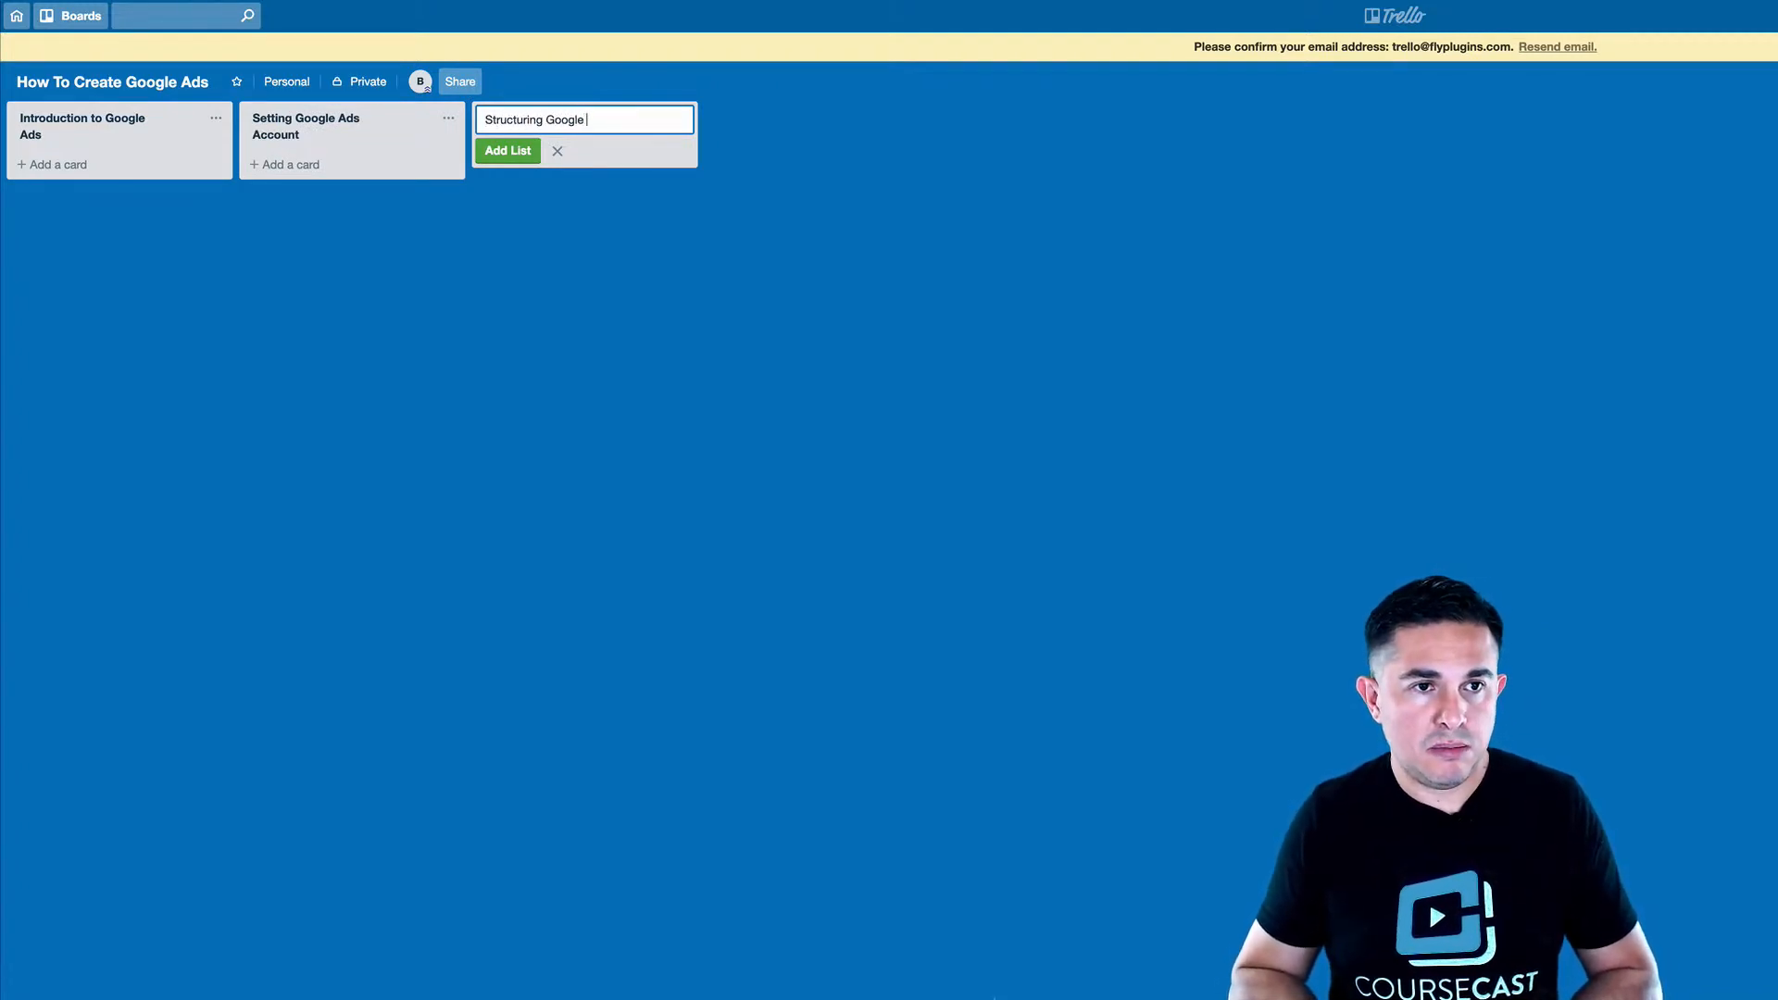
pyautogui.write(' Ads')
pyautogui.press('Return')
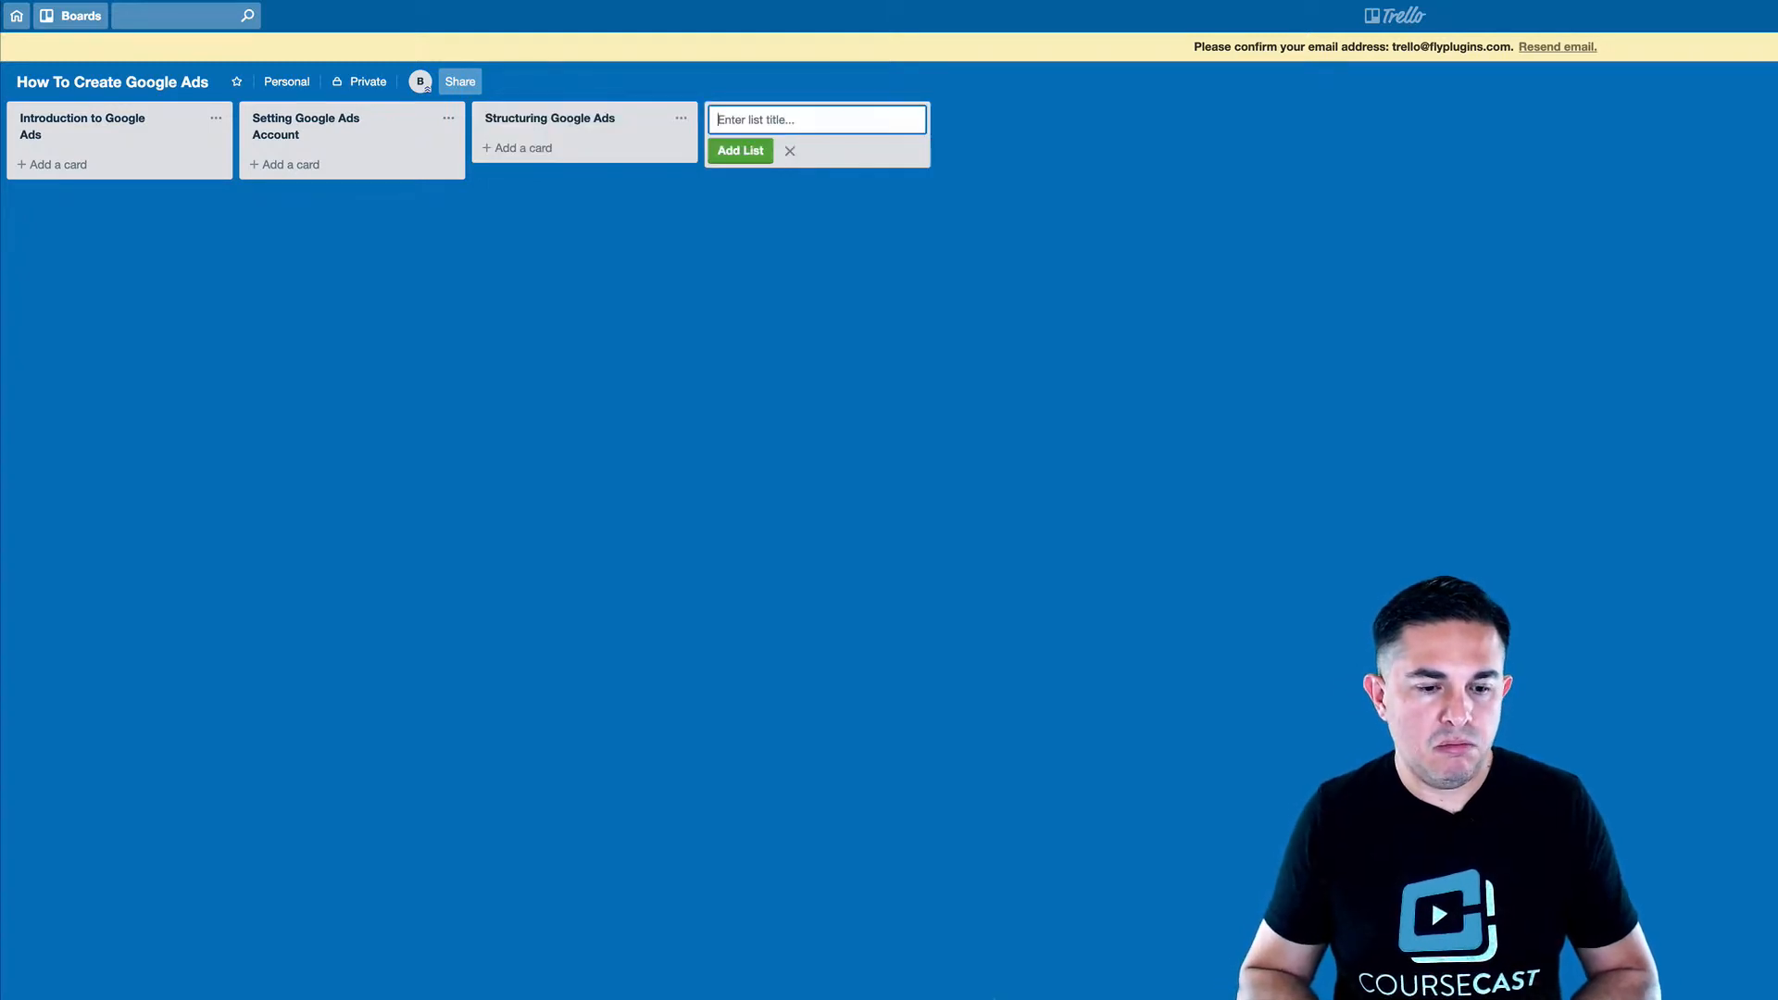
pyautogui.write('Wri')
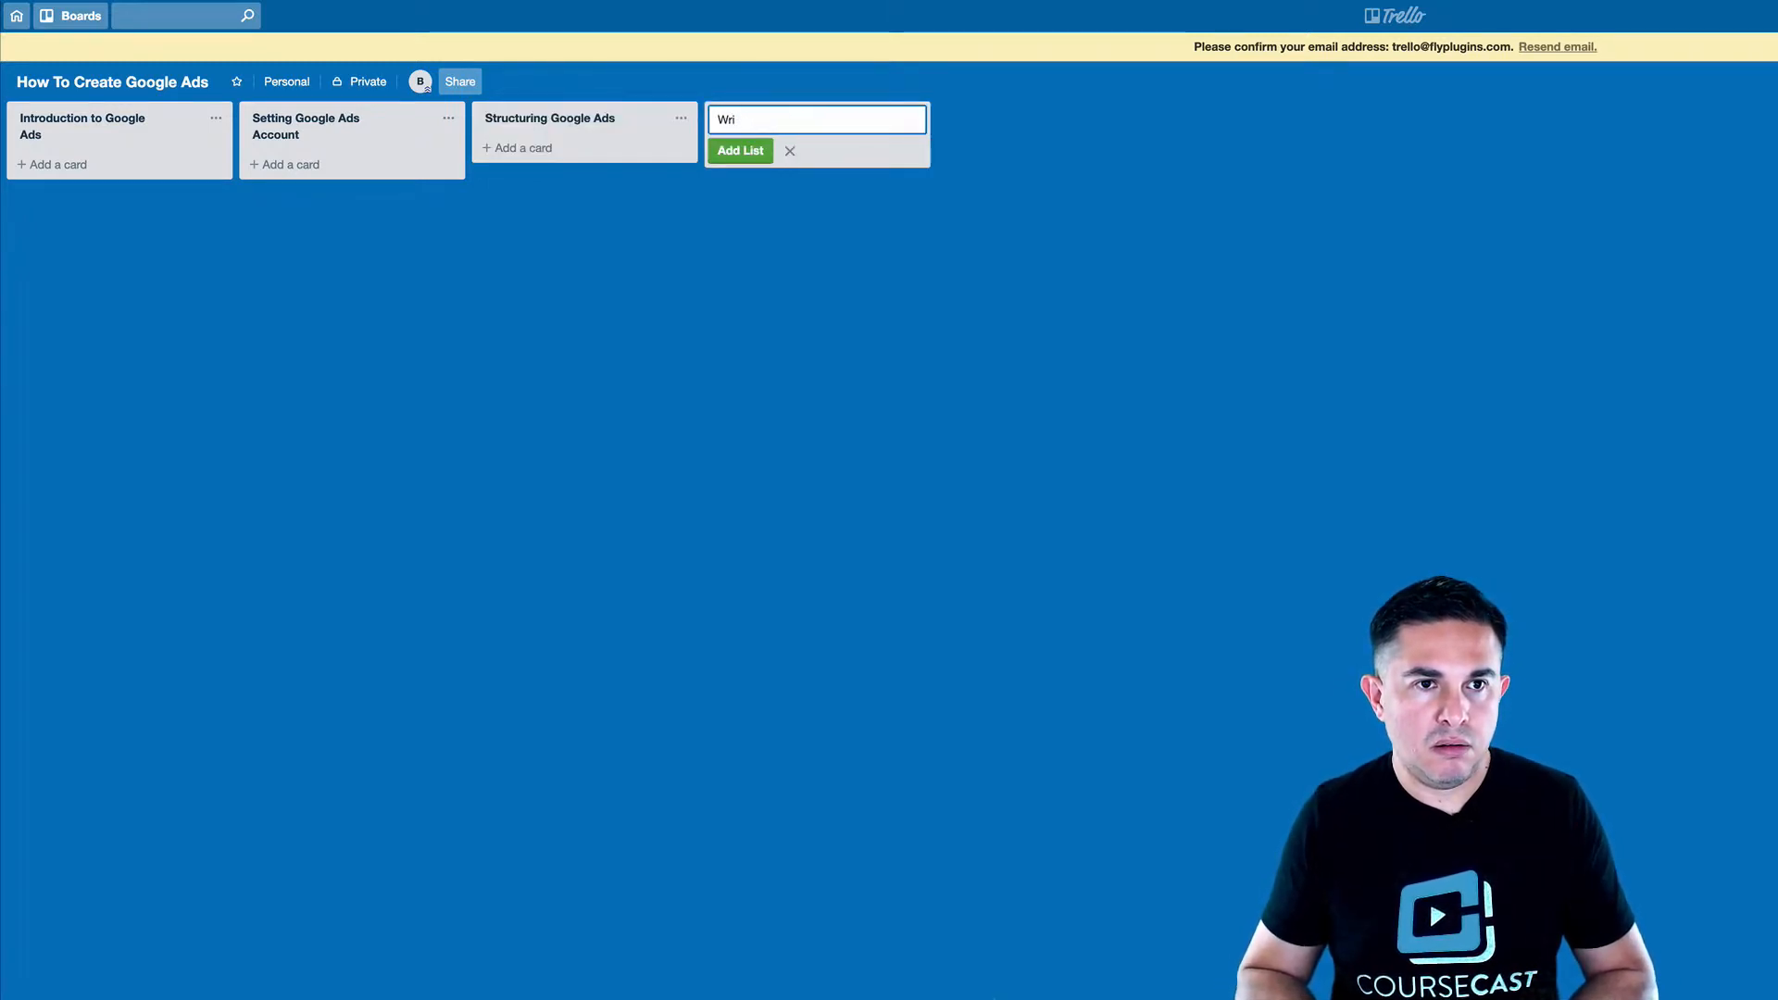
pyautogui.write('ting Ad')
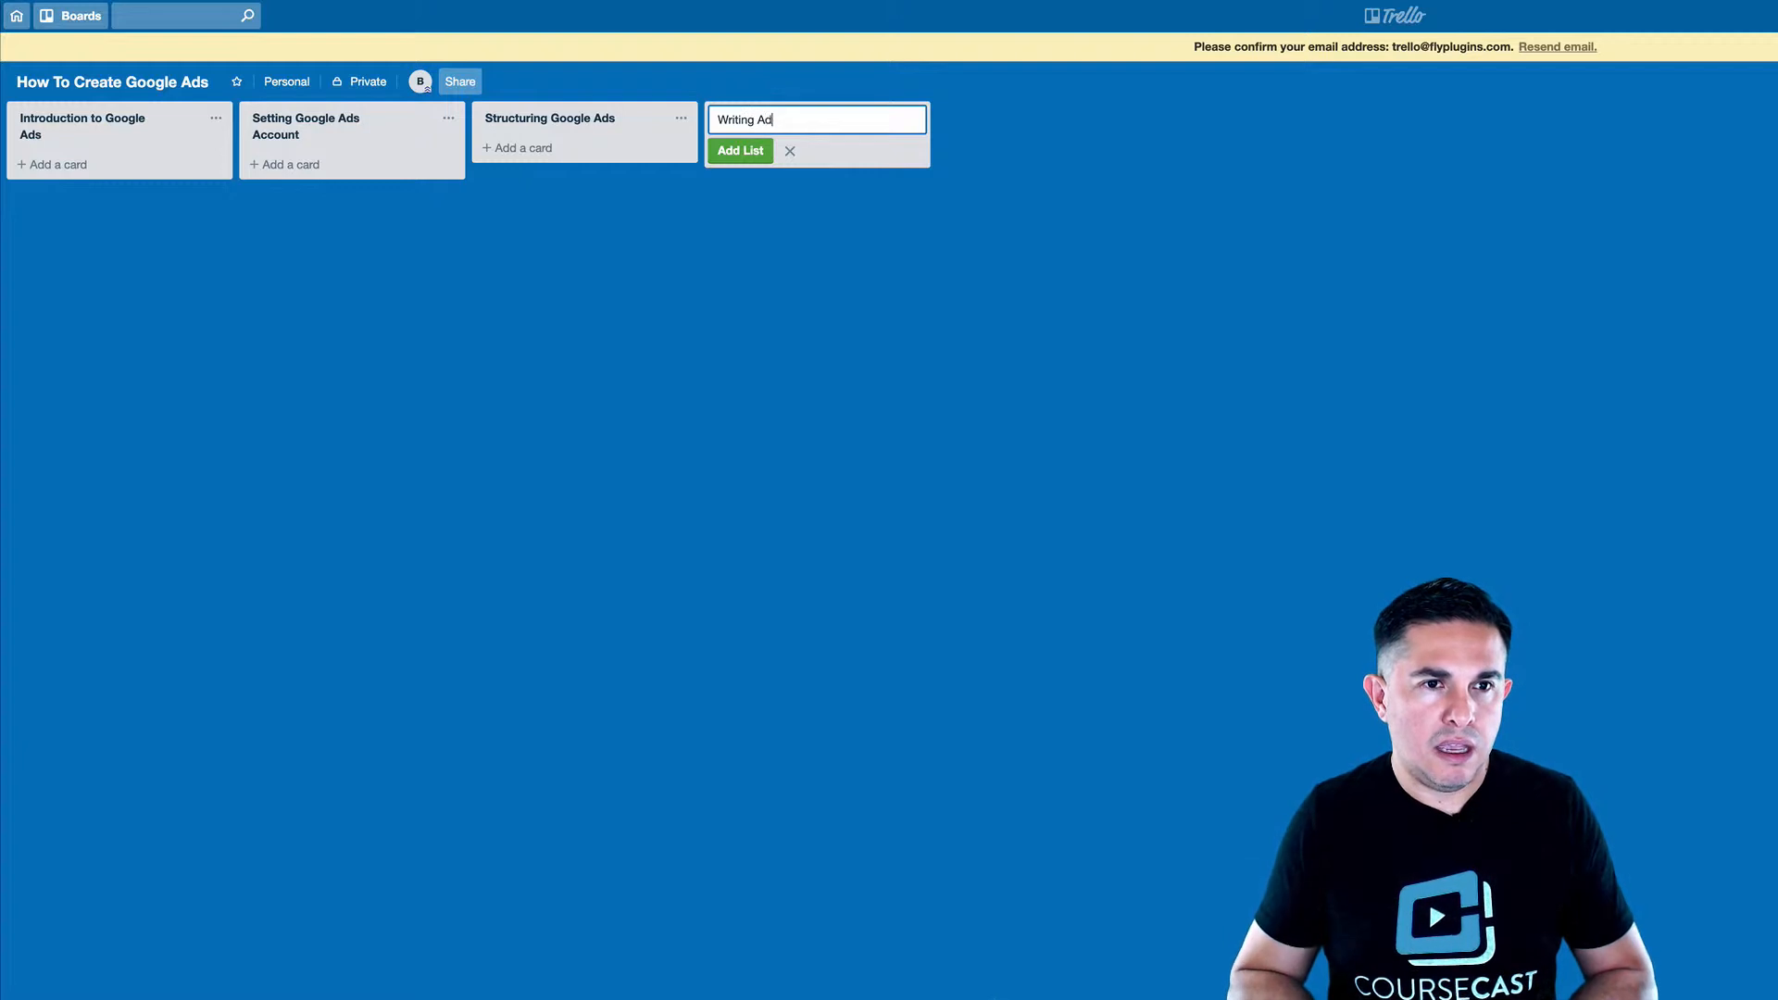
pyautogui.write(' Copy')
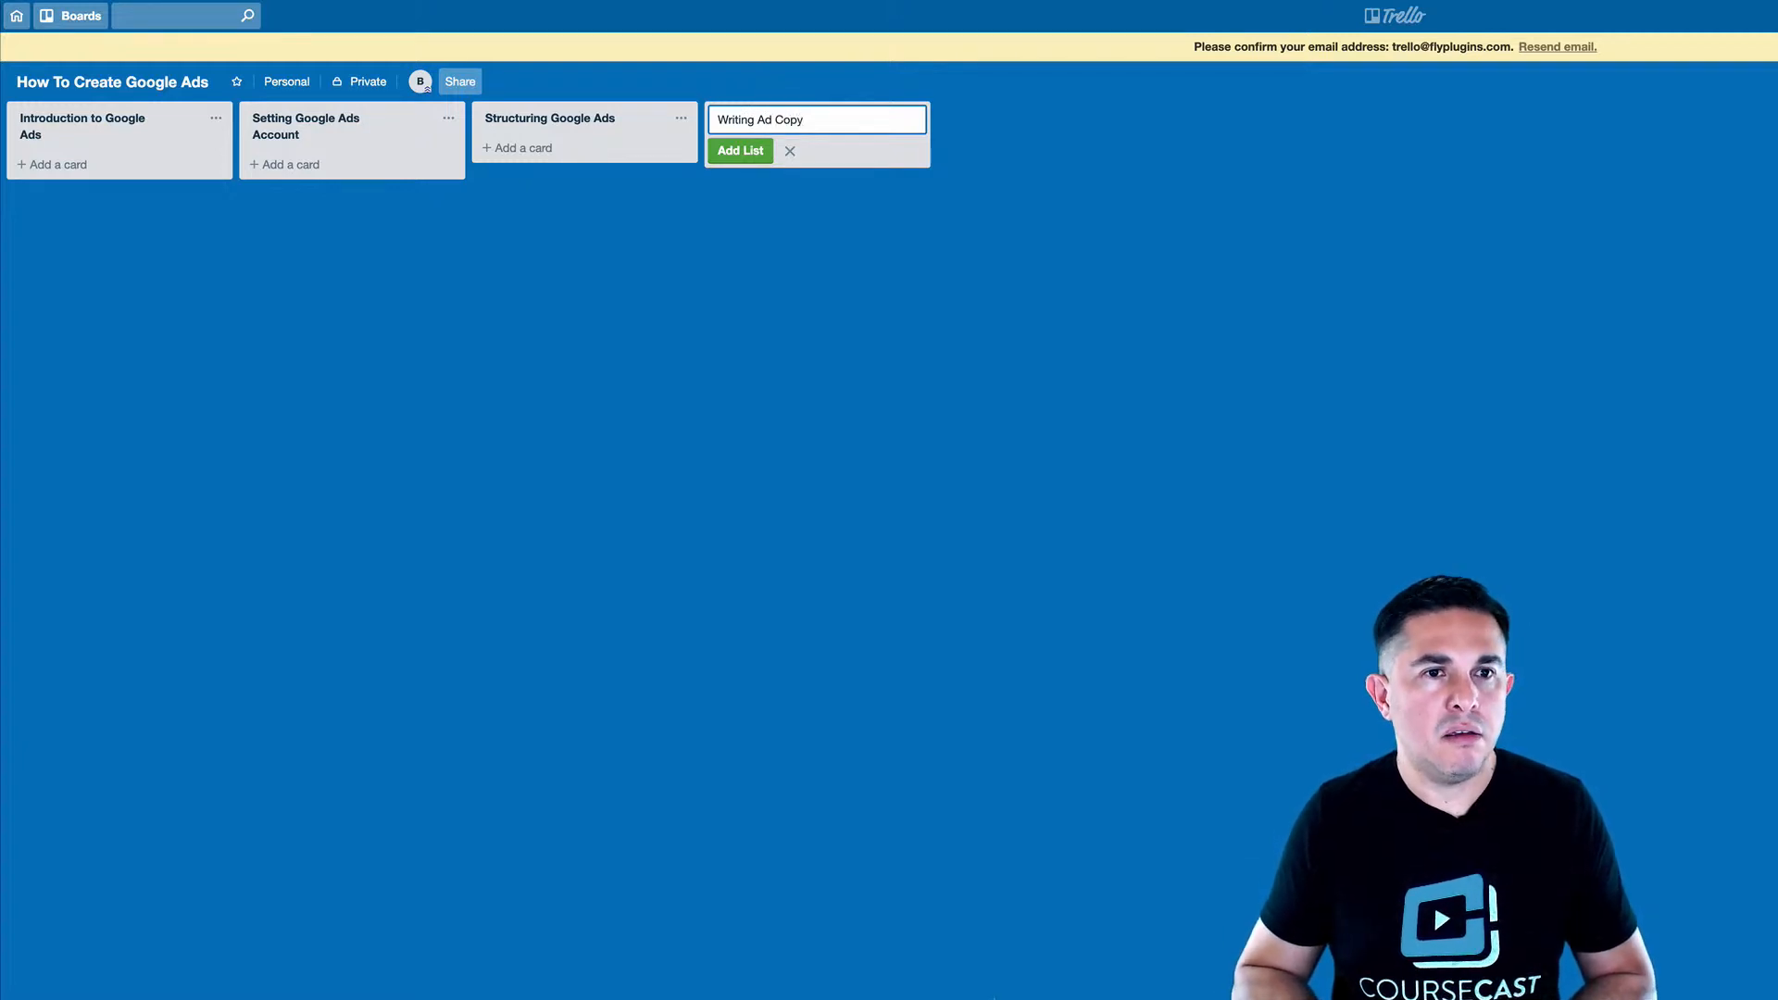
pyautogui.press('Return')
pyautogui.write('Key')
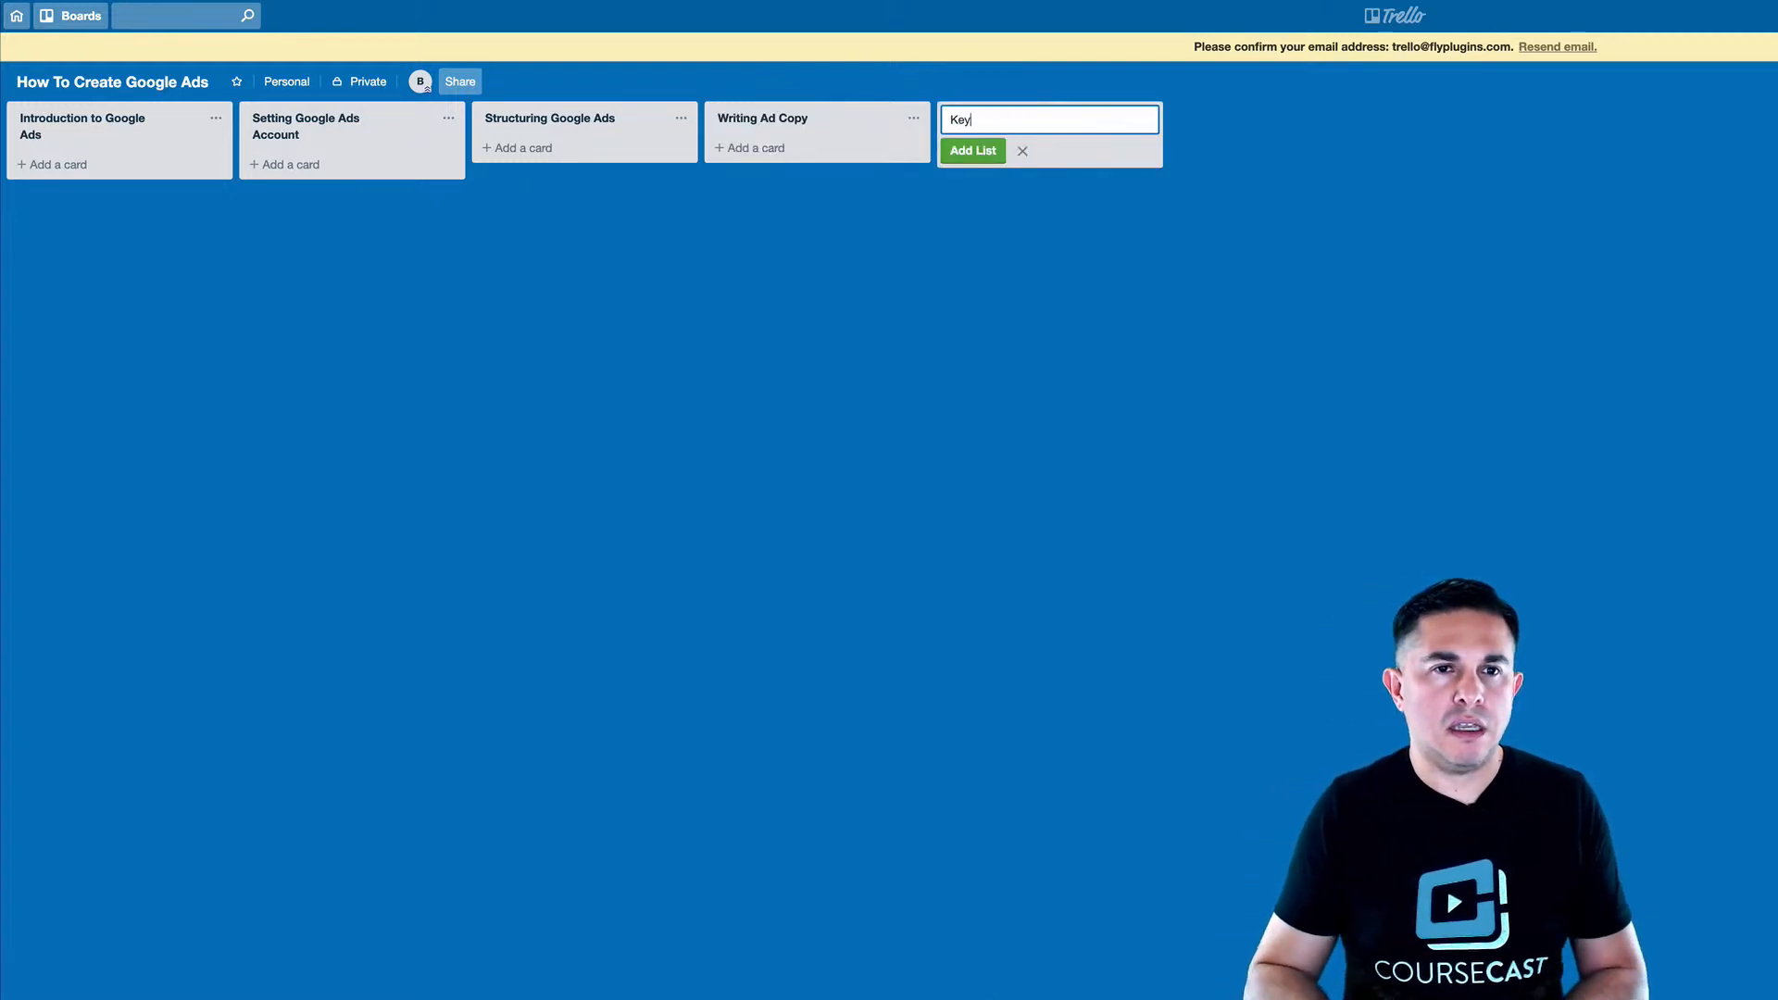
pyautogui.write('word Resear')
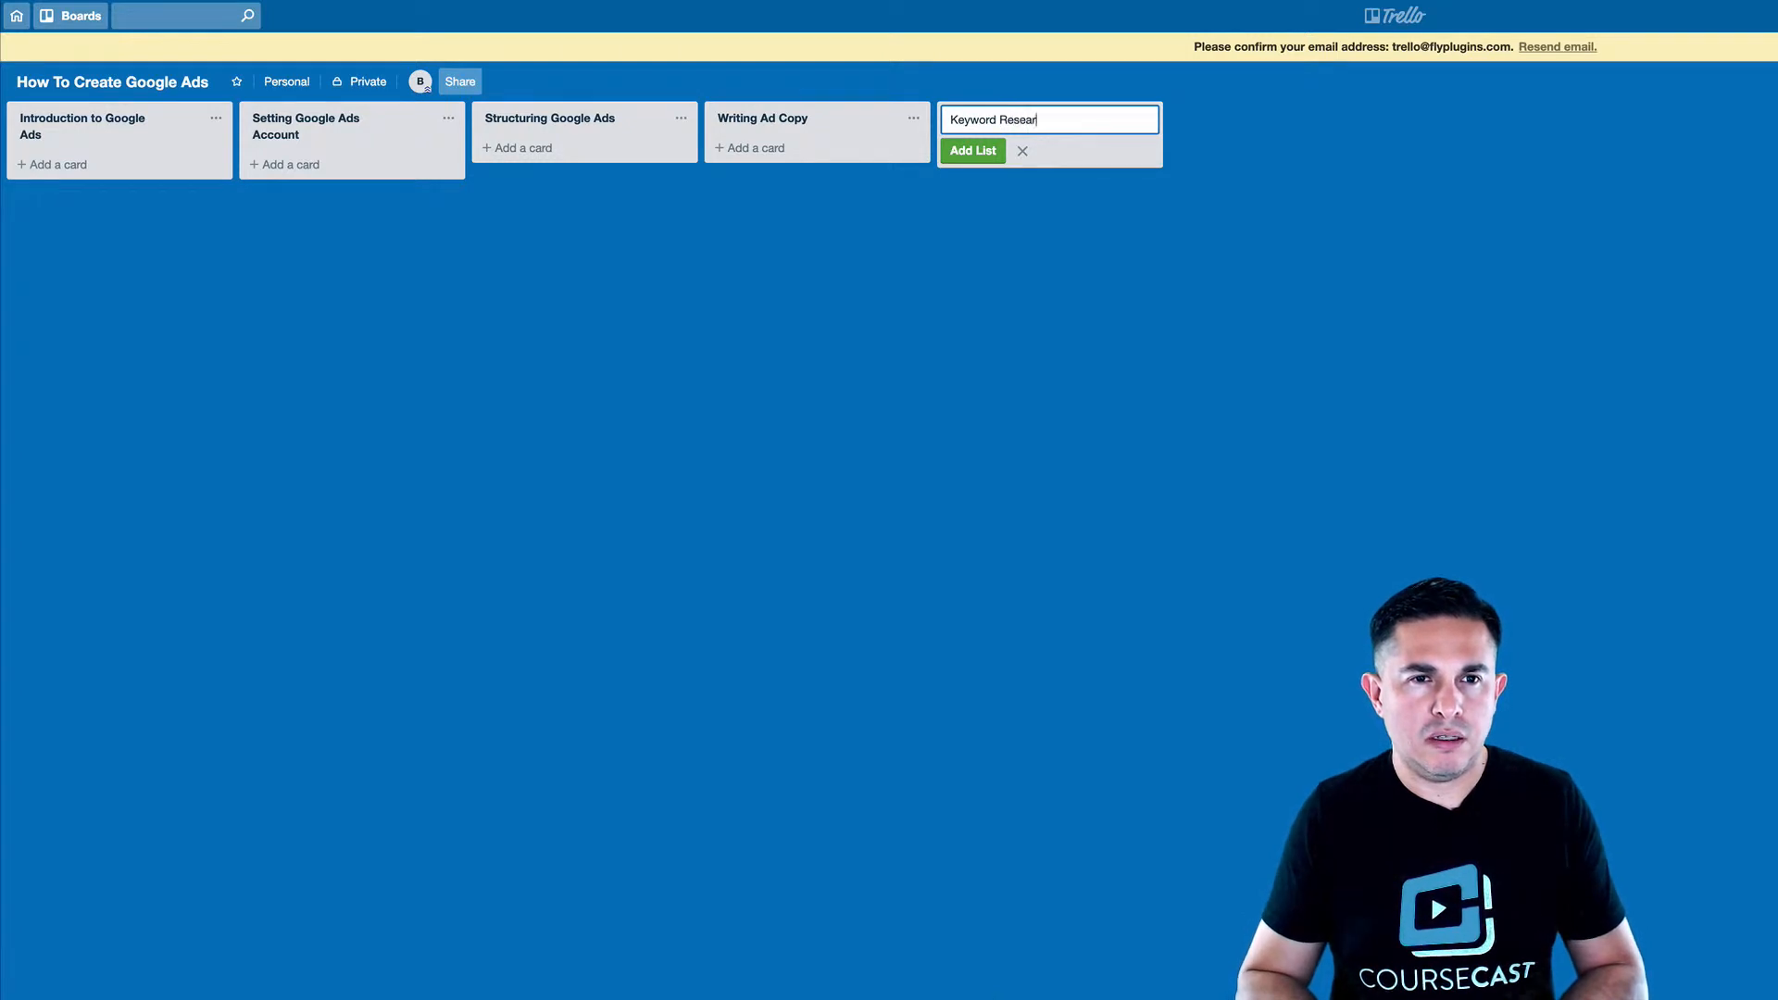
pyautogui.write('ch')
pyautogui.press('Return')
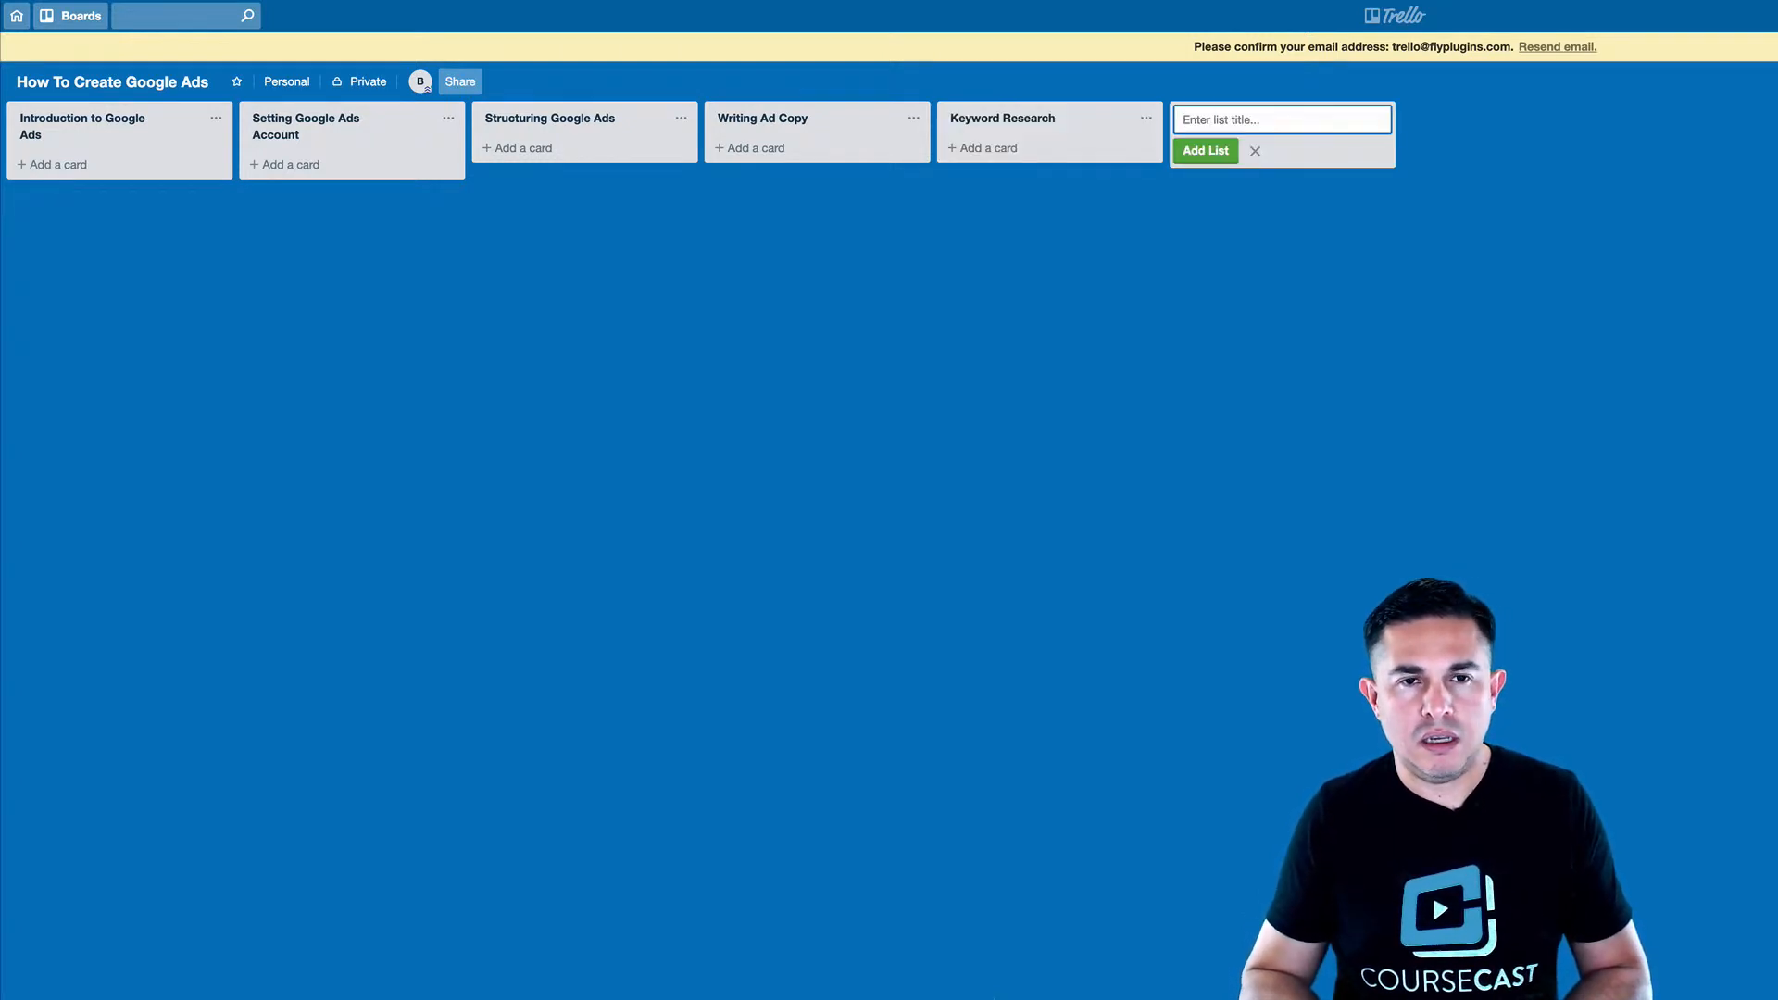
pyautogui.write('Google ')
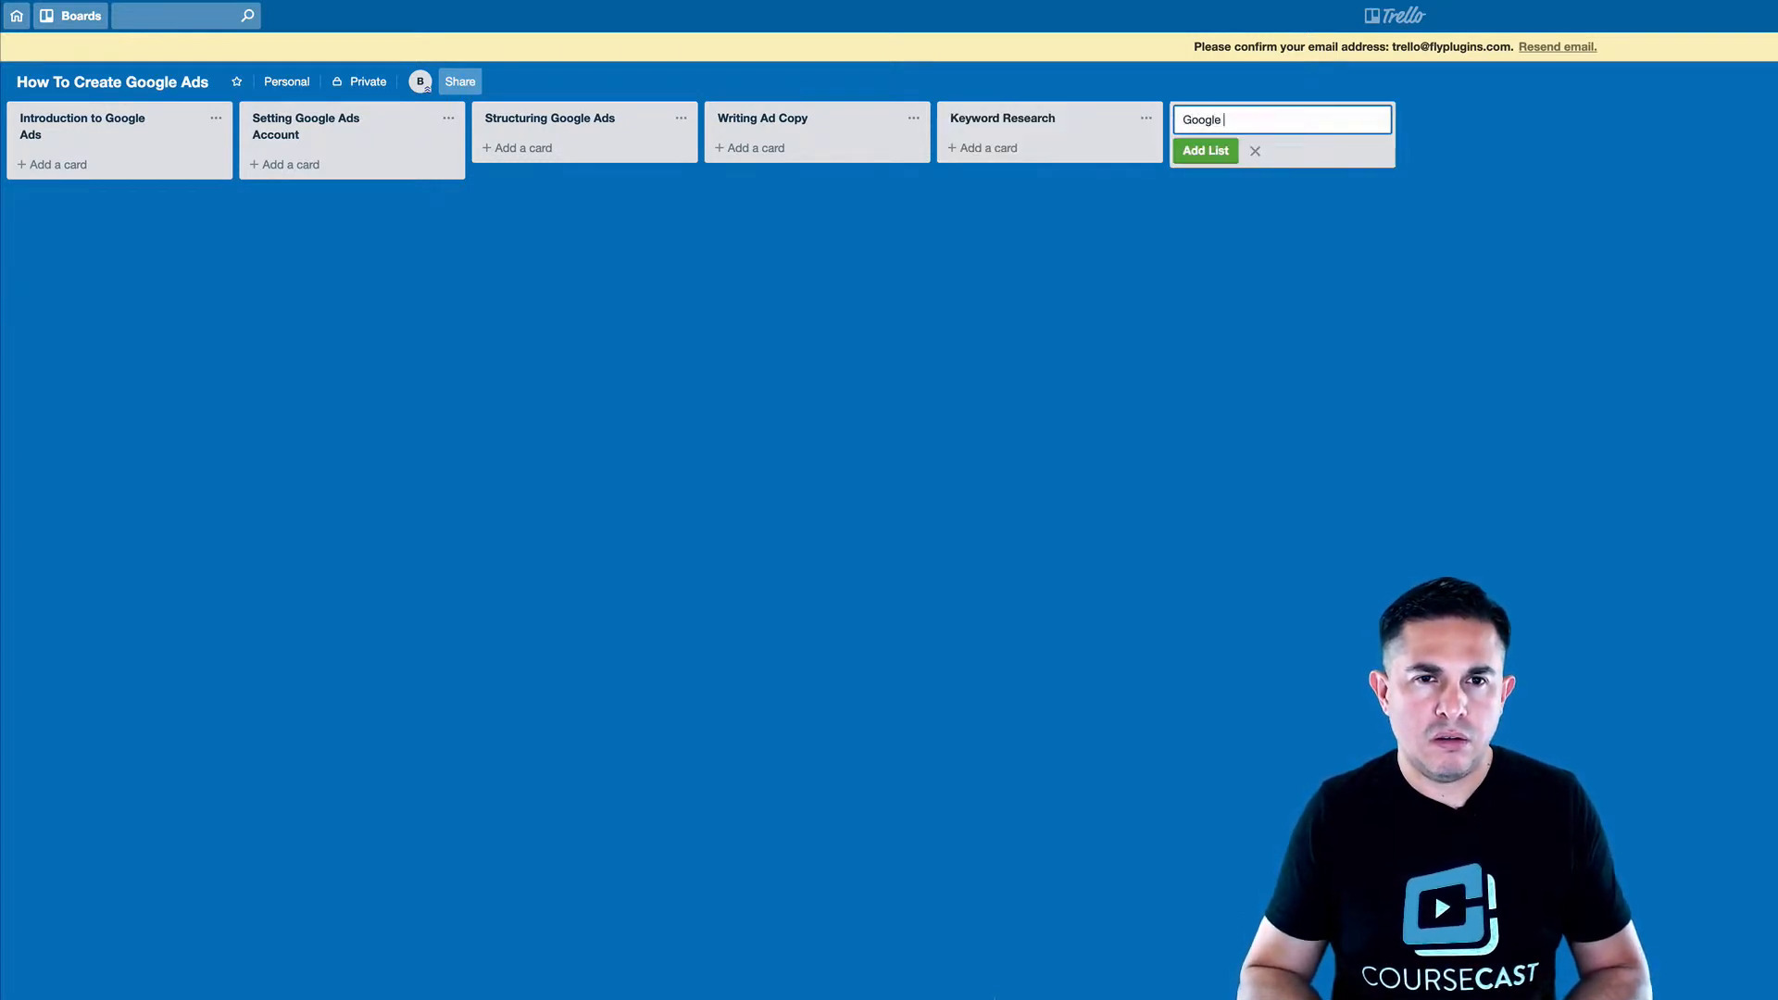
pyautogui.write('Ads Rep')
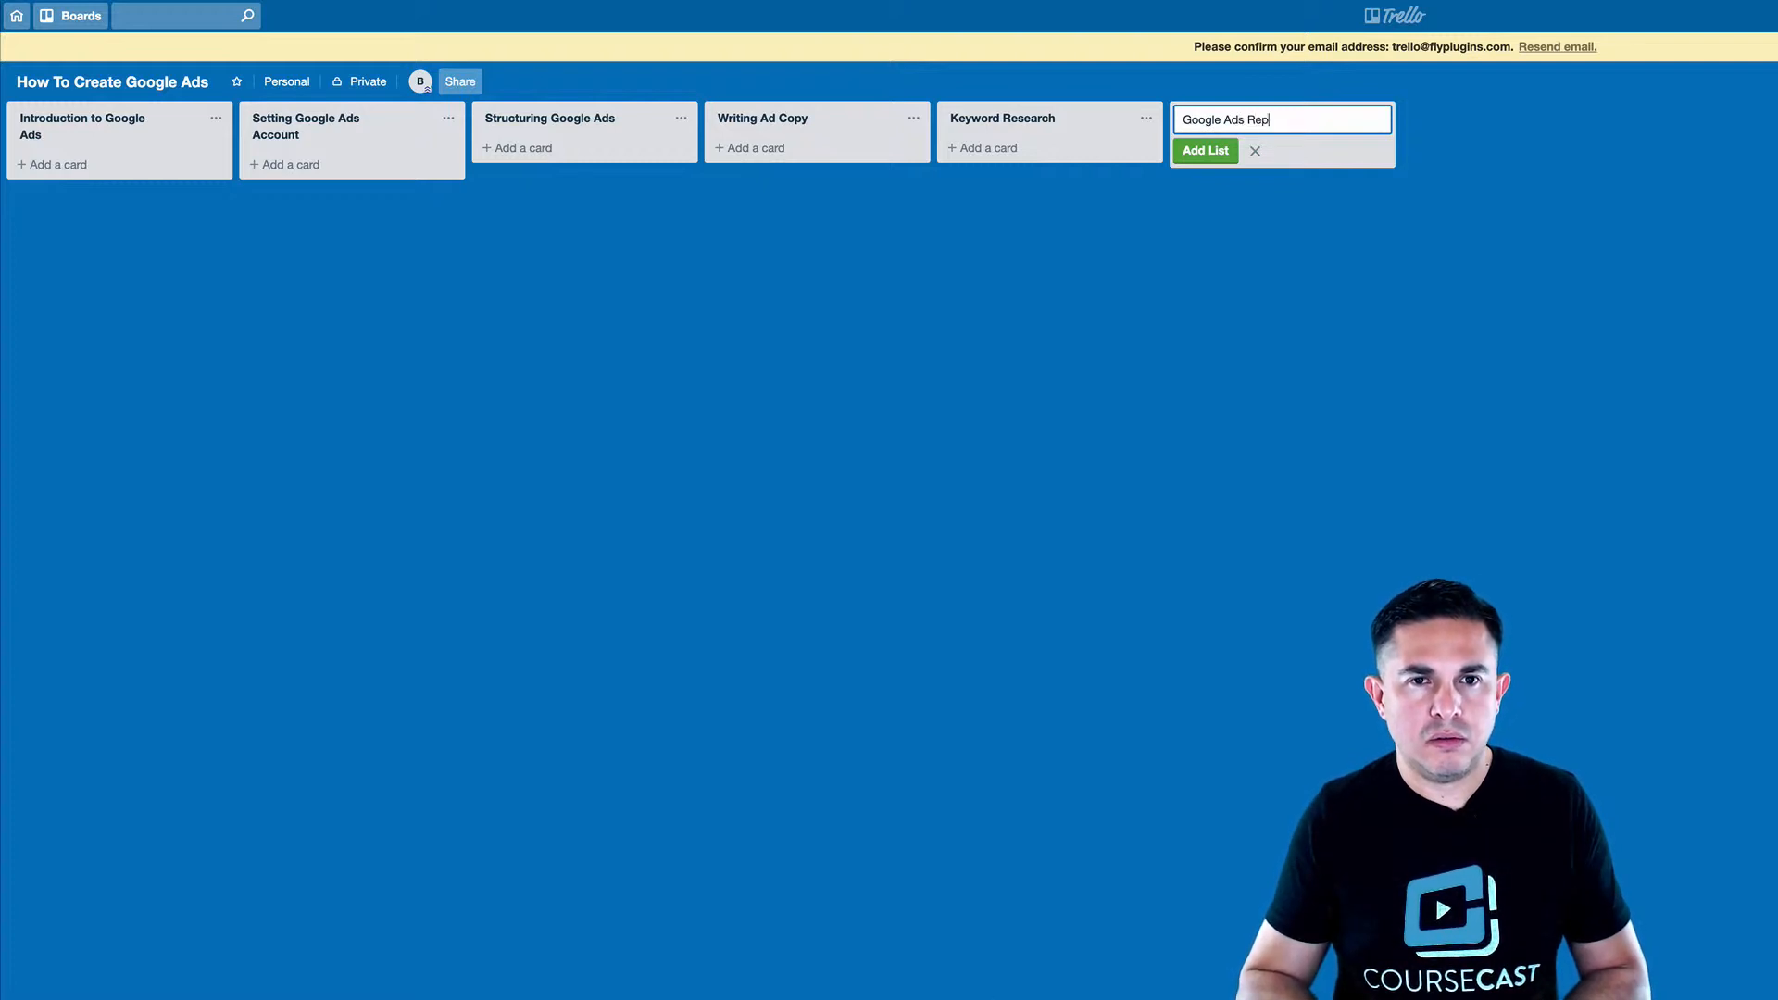
pyautogui.write('orting')
pyautogui.press('Return')
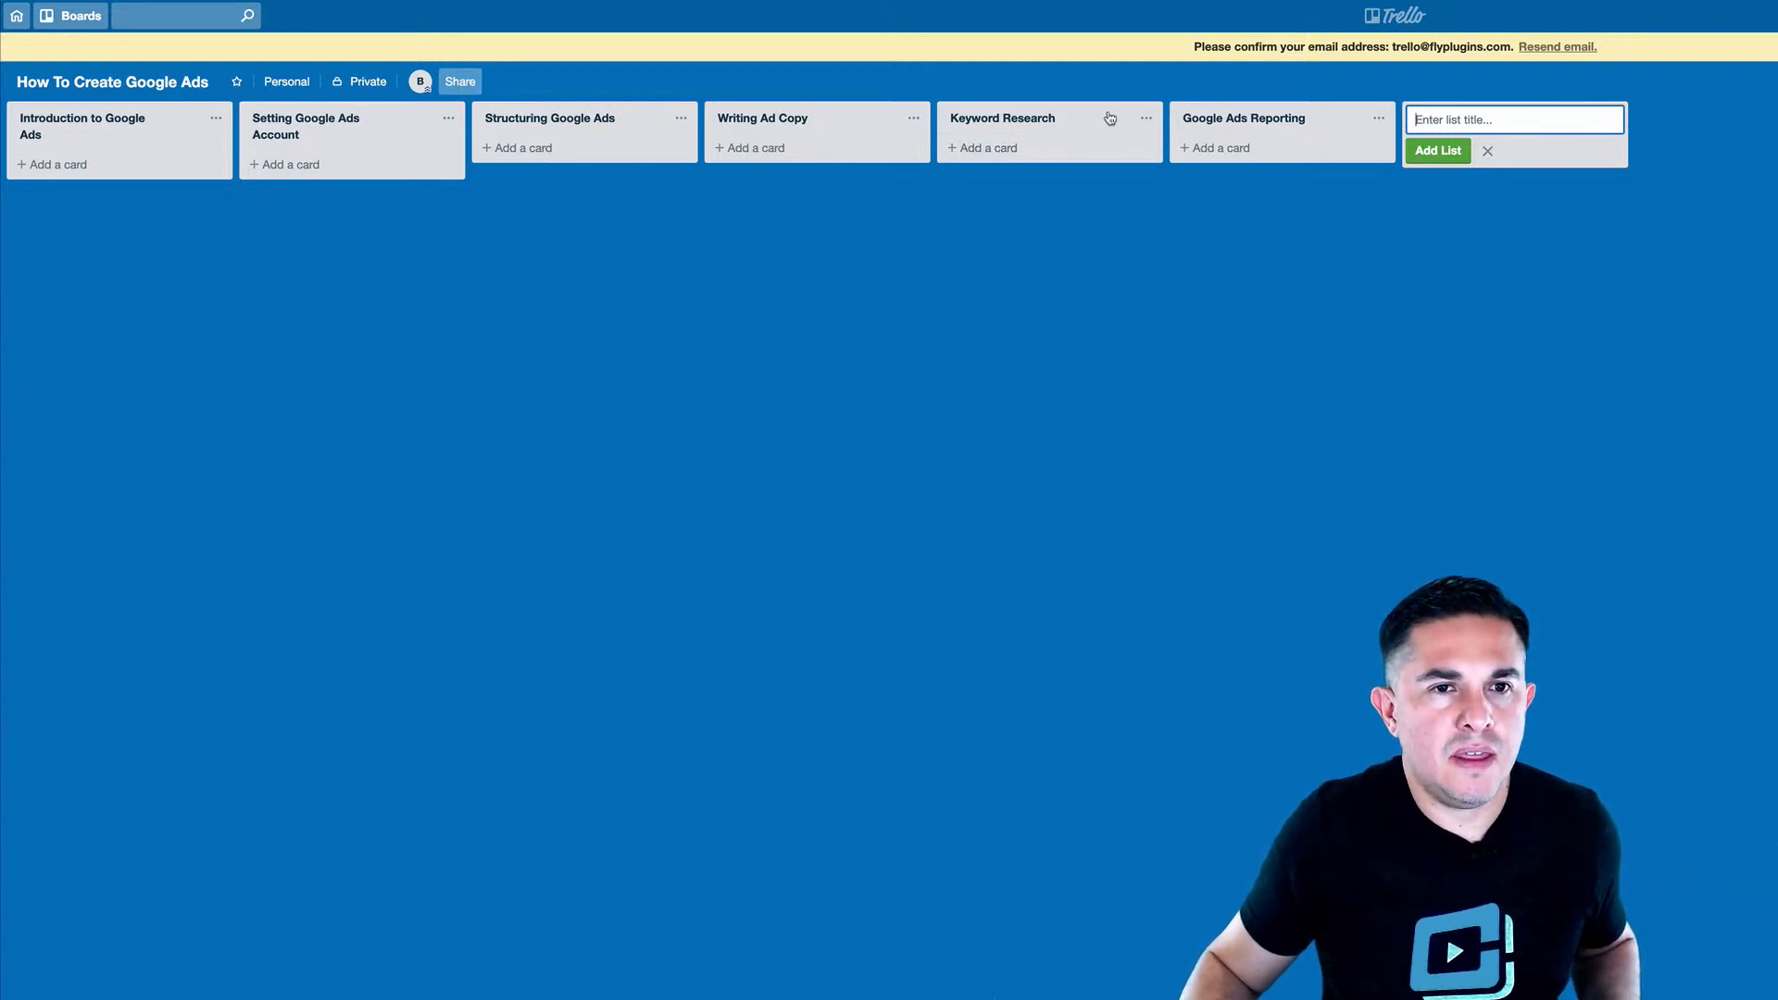
# Move the Keyword Research list so it sits before Writing Ad Copy
pyautogui.moveTo(1110, 118); pyautogui.dragTo(884, 125)
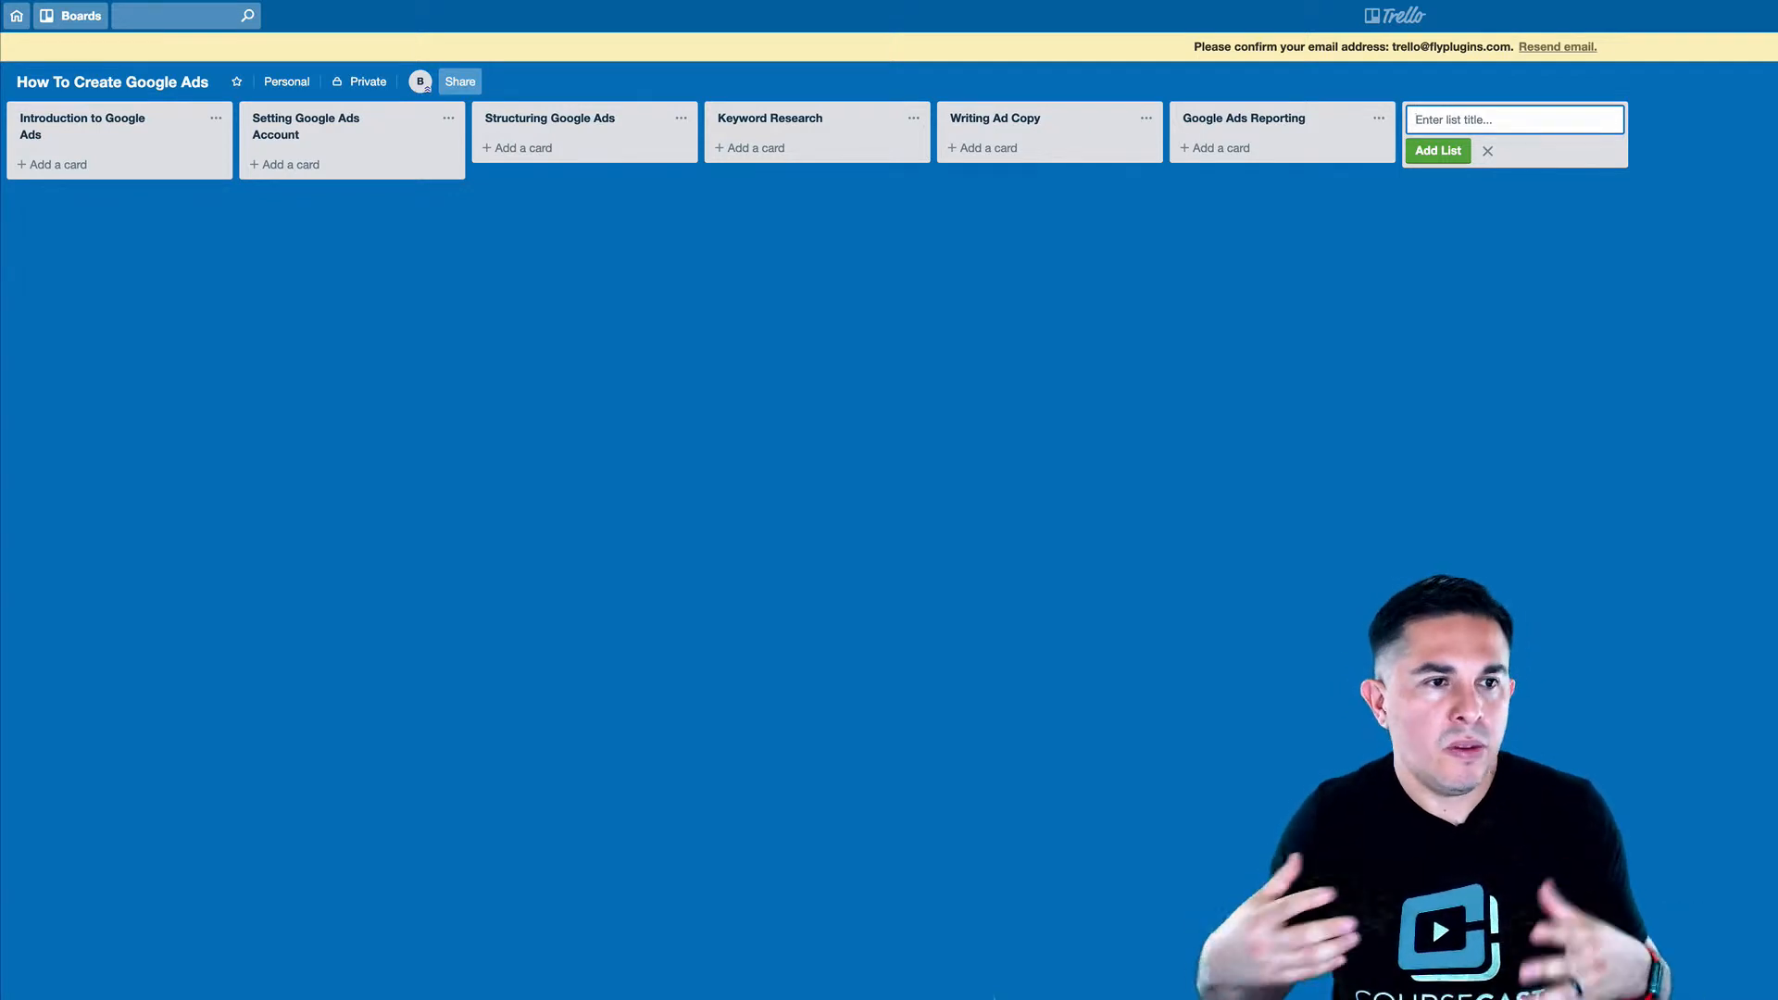
# Add cards Welcome, What to expect in this course, What is Google Ads, Who can Google Ads benefit
pyautogui.click(102, 166)
pyautogui.write('Welcome')
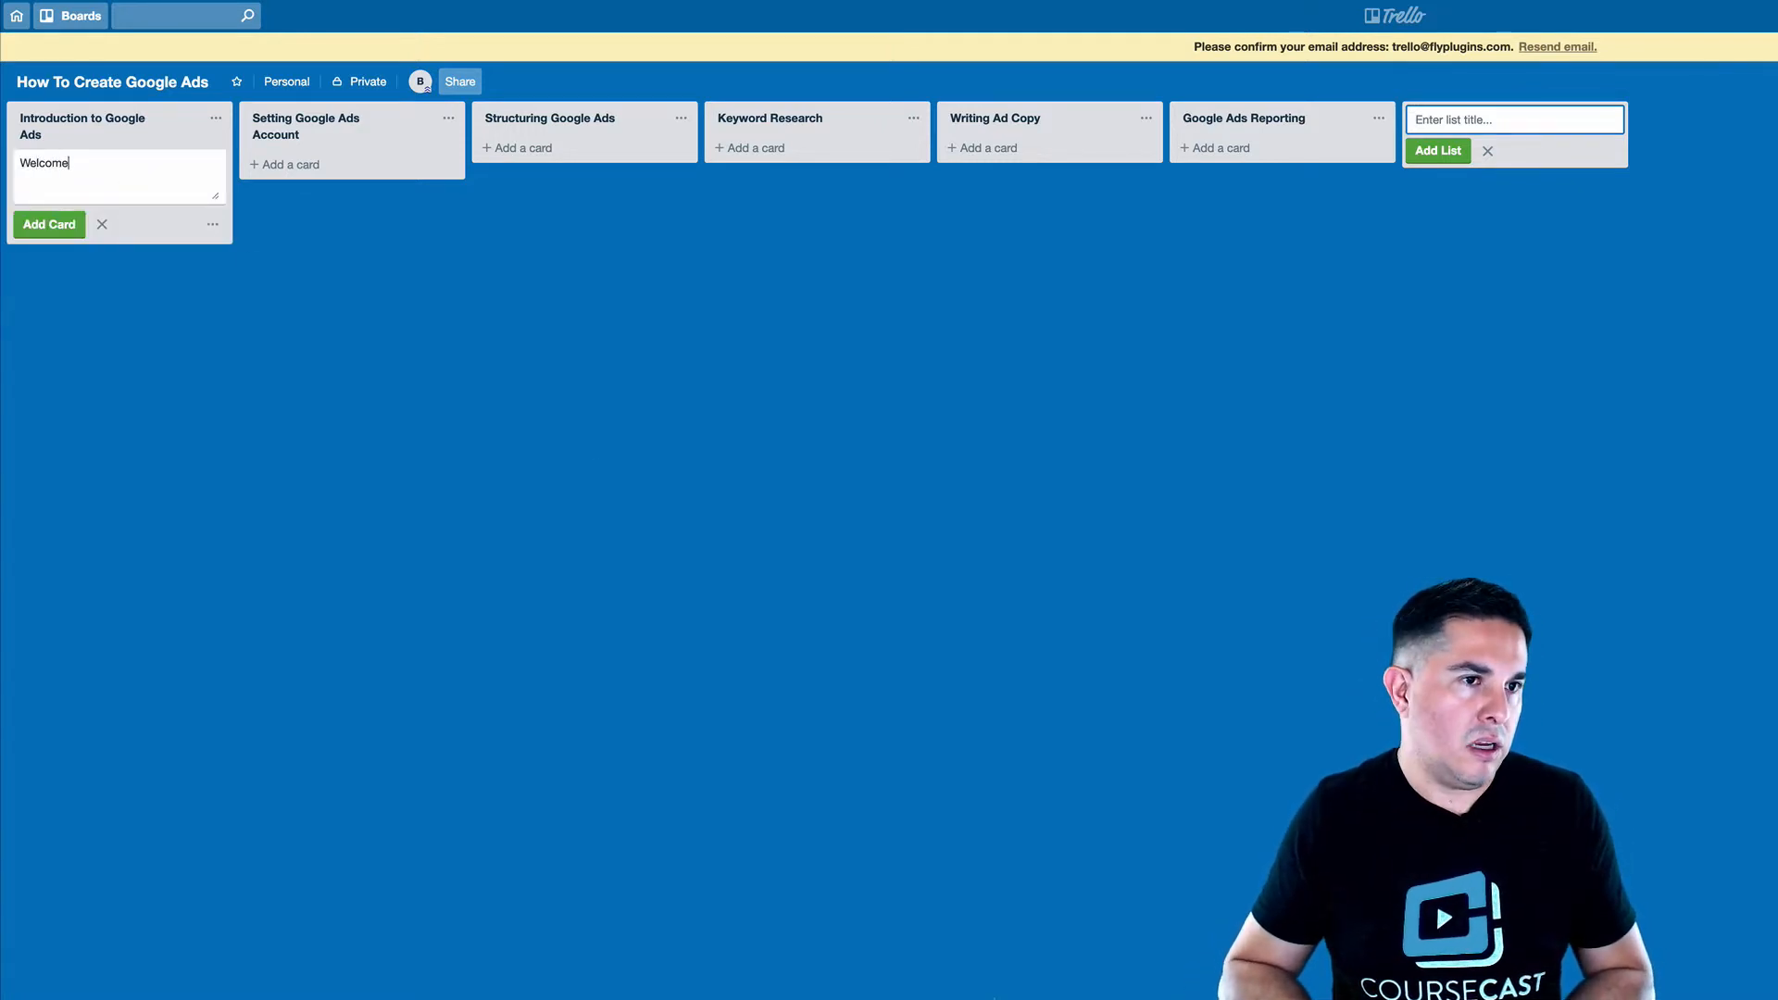
pyautogui.press('Return')
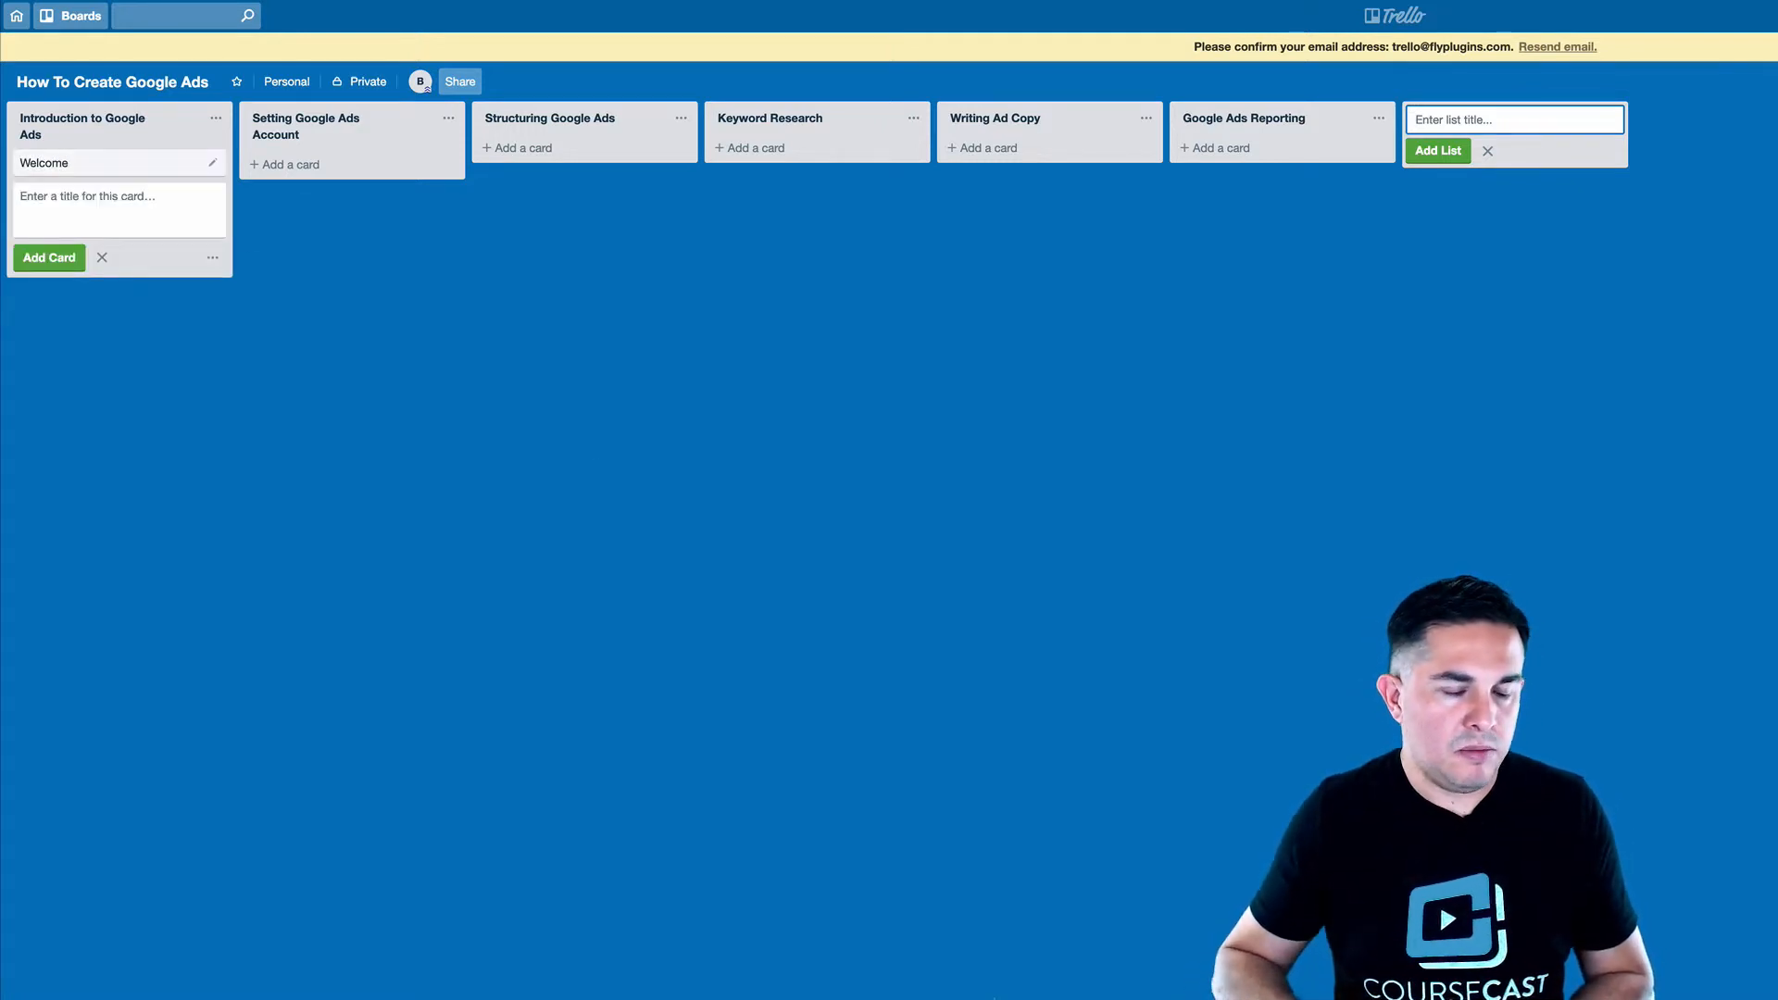
pyautogui.write('What ')
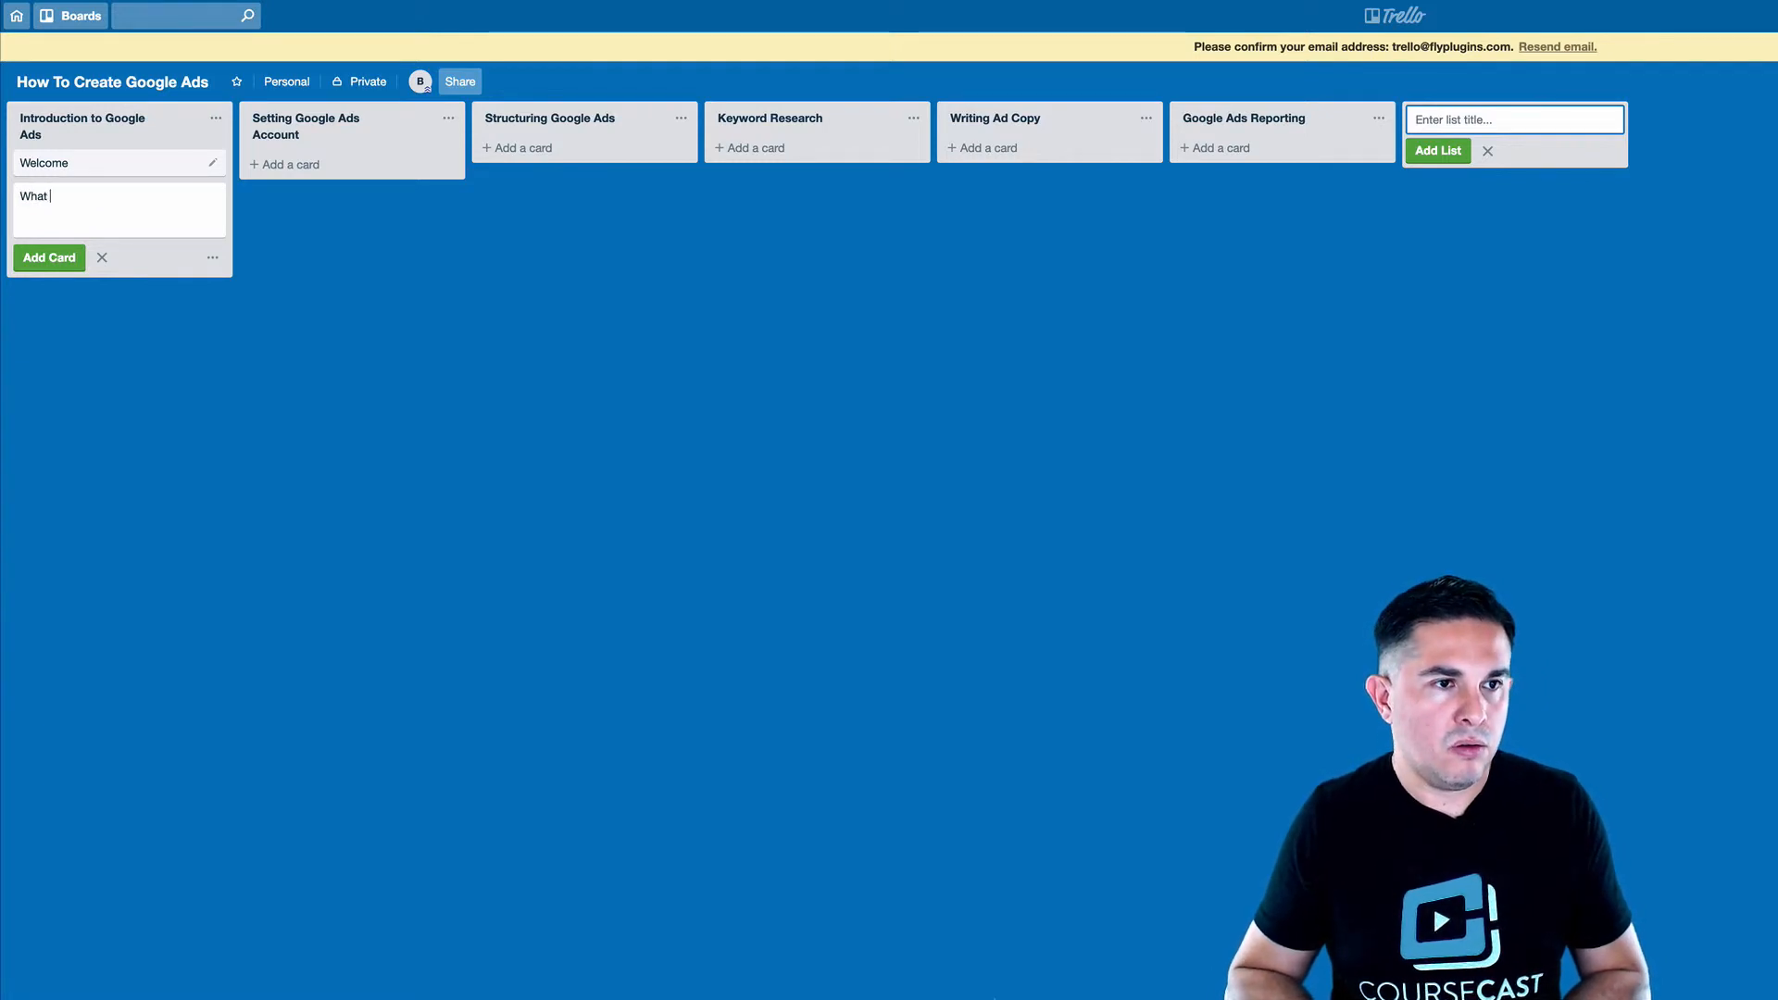
pyautogui.write('to expect')
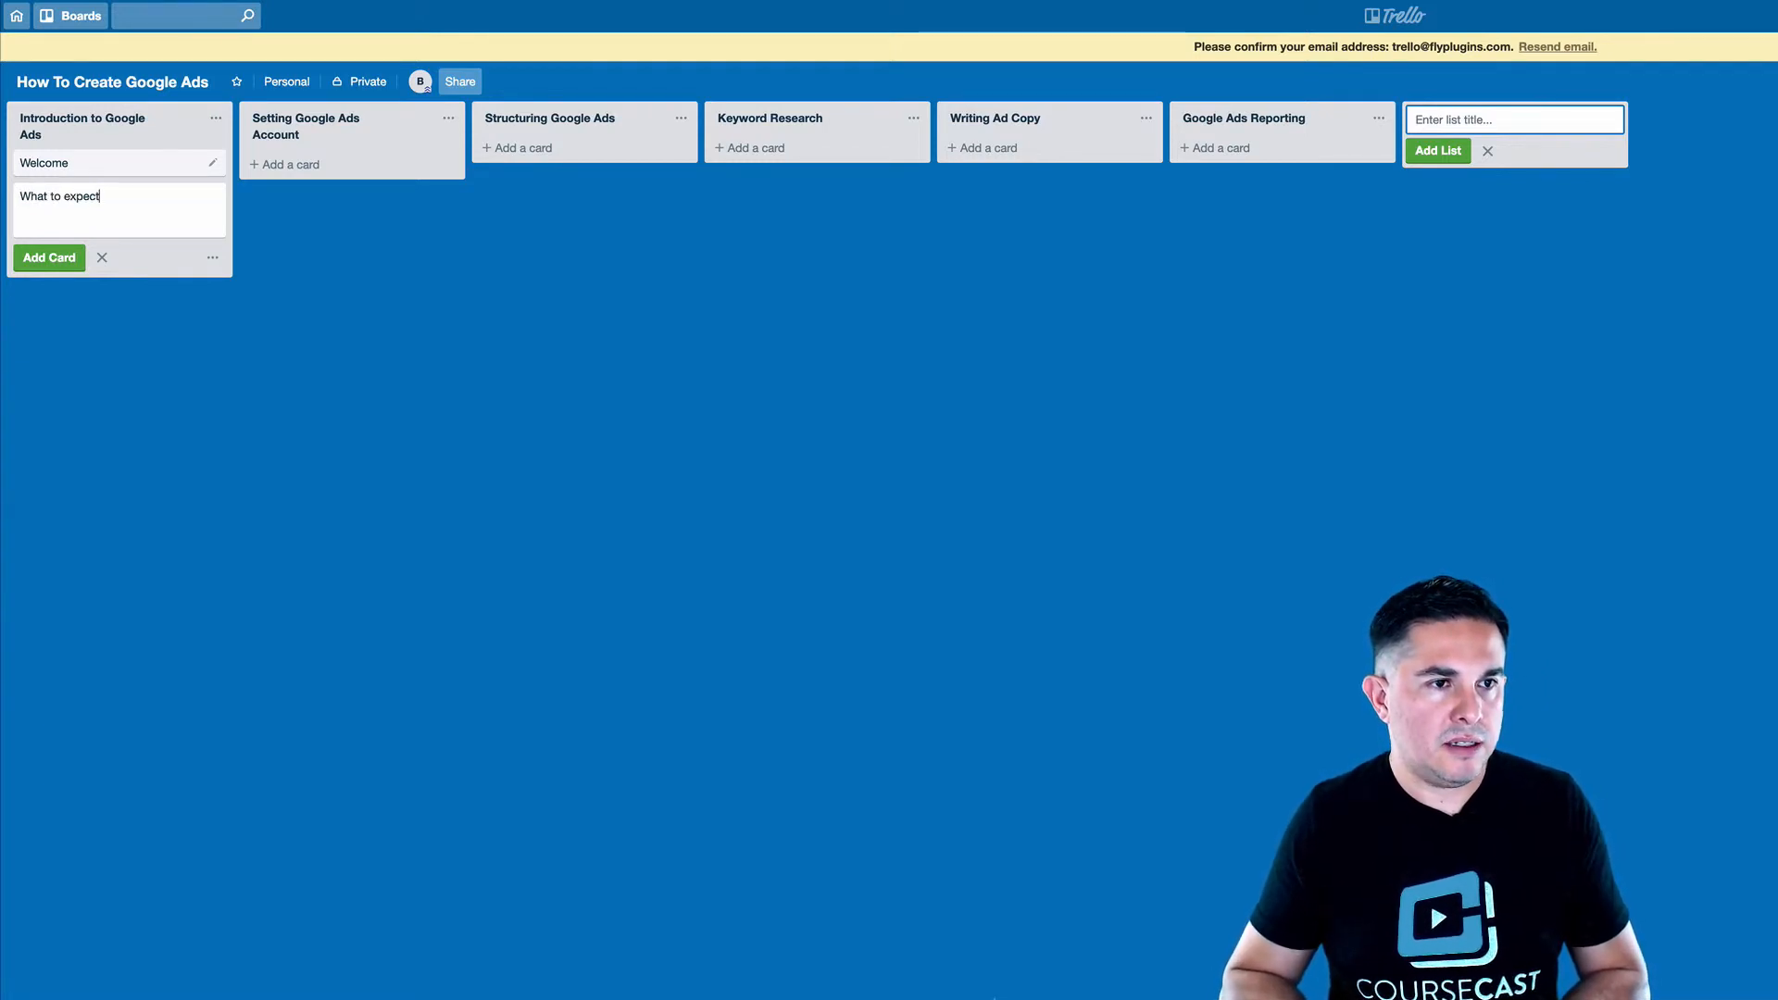
pyautogui.write(' in this course')
pyautogui.press('Return')
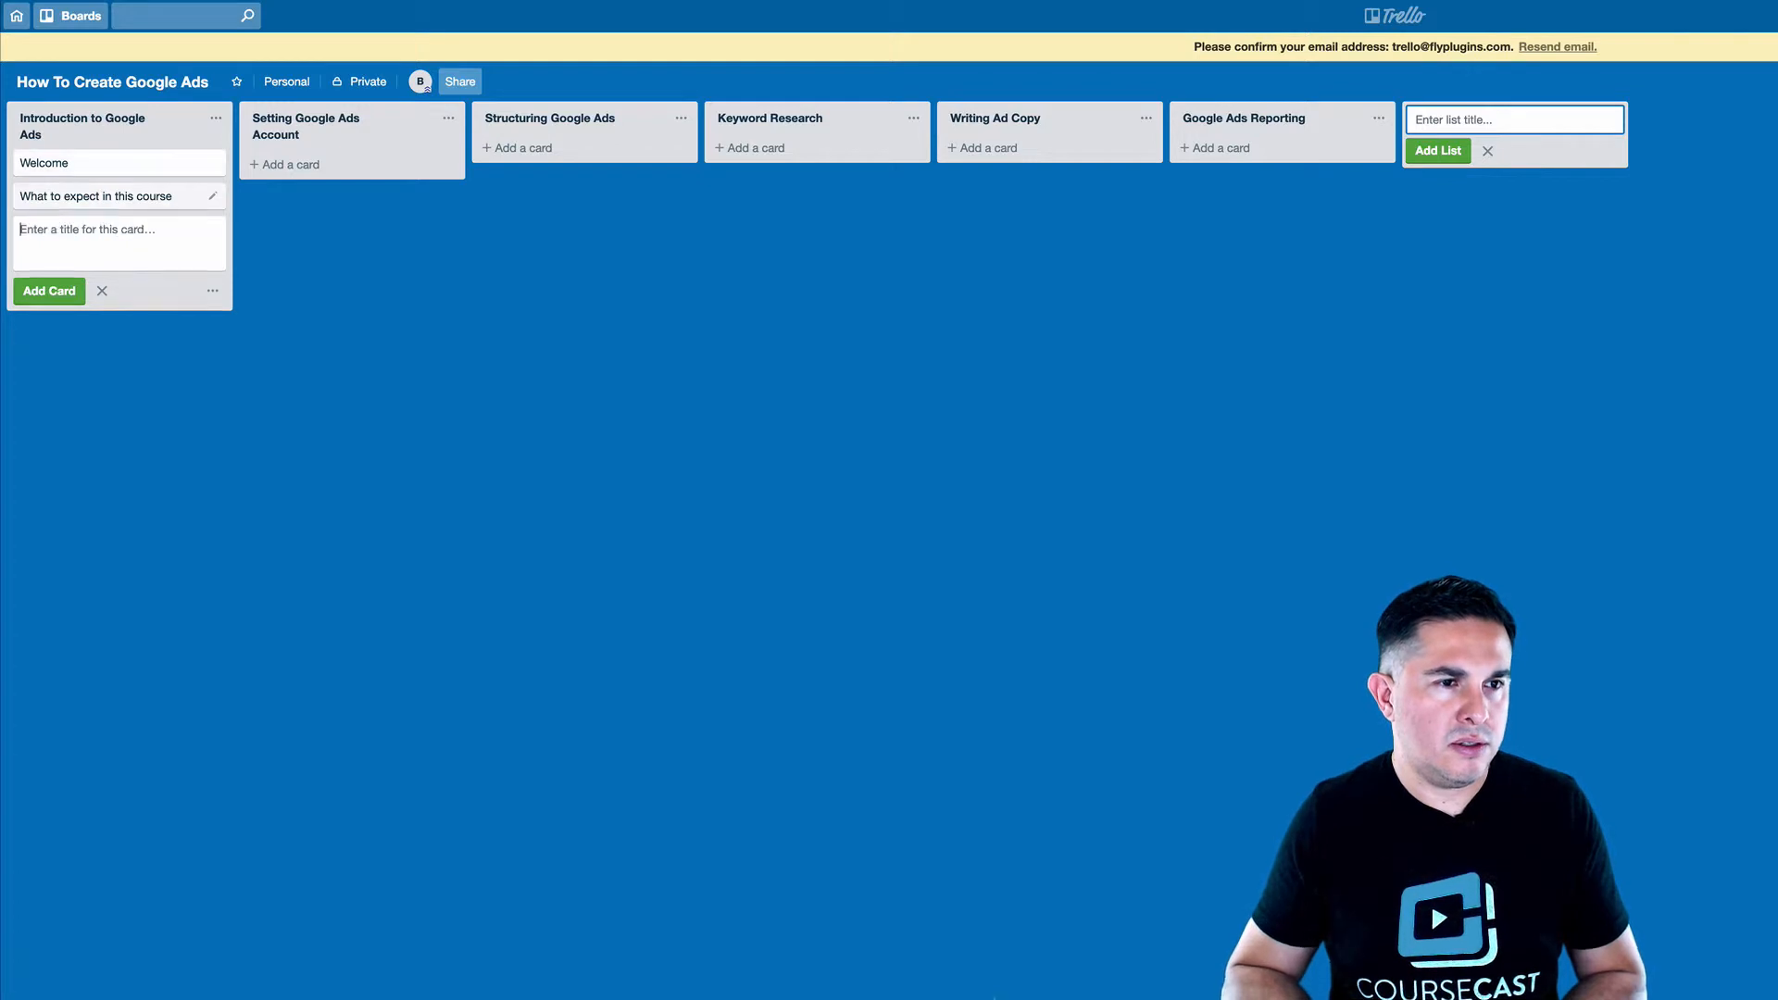
pyautogui.write('What is ')
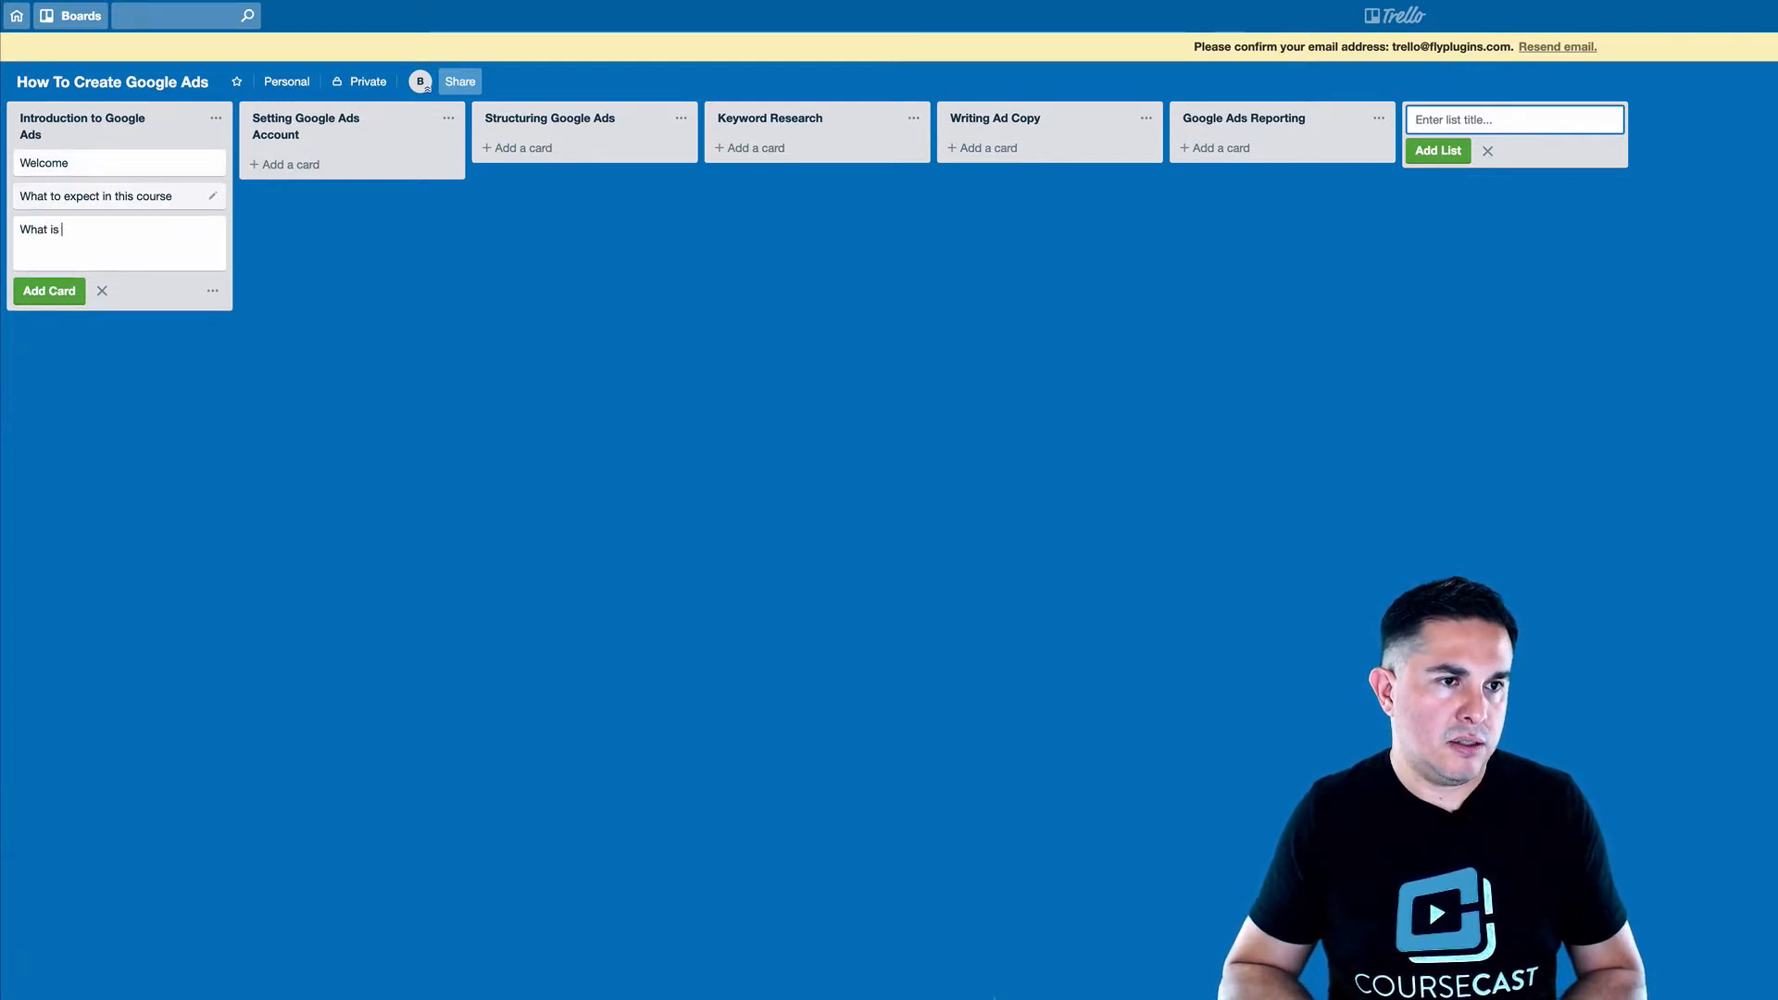
pyautogui.write('Google Ads')
pyautogui.press('Return')
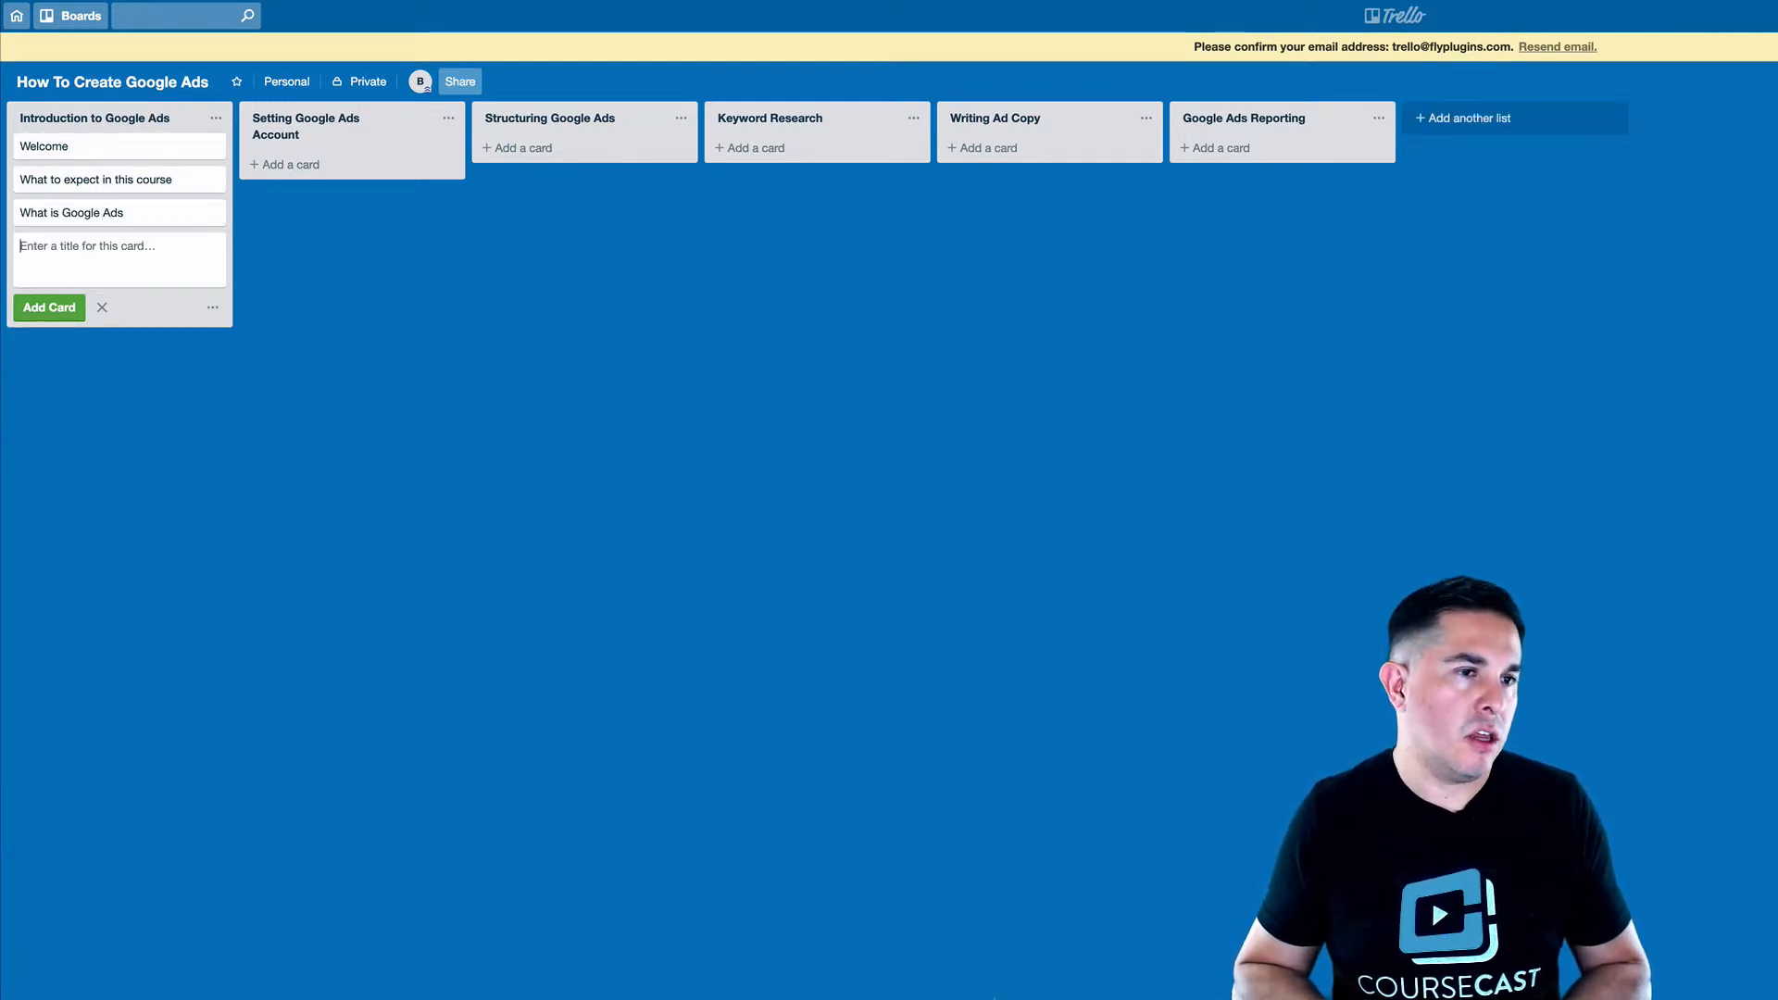
pyautogui.write('Who')
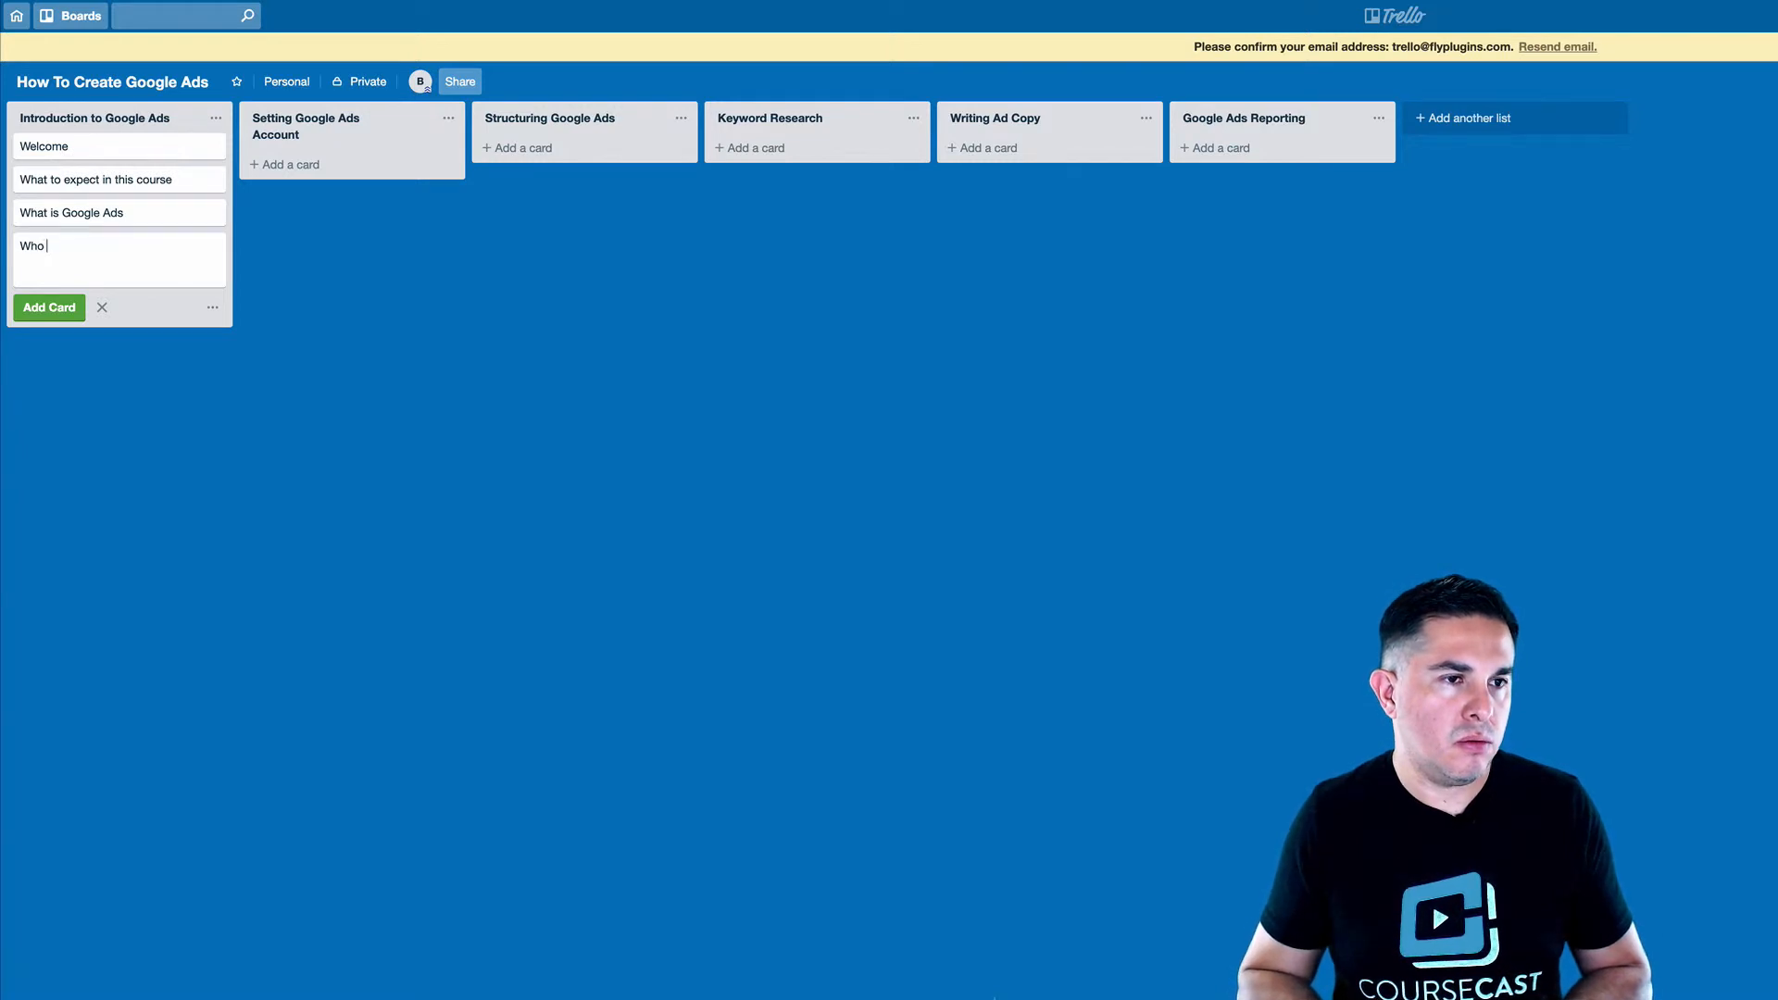
pyautogui.write(' can Google ')
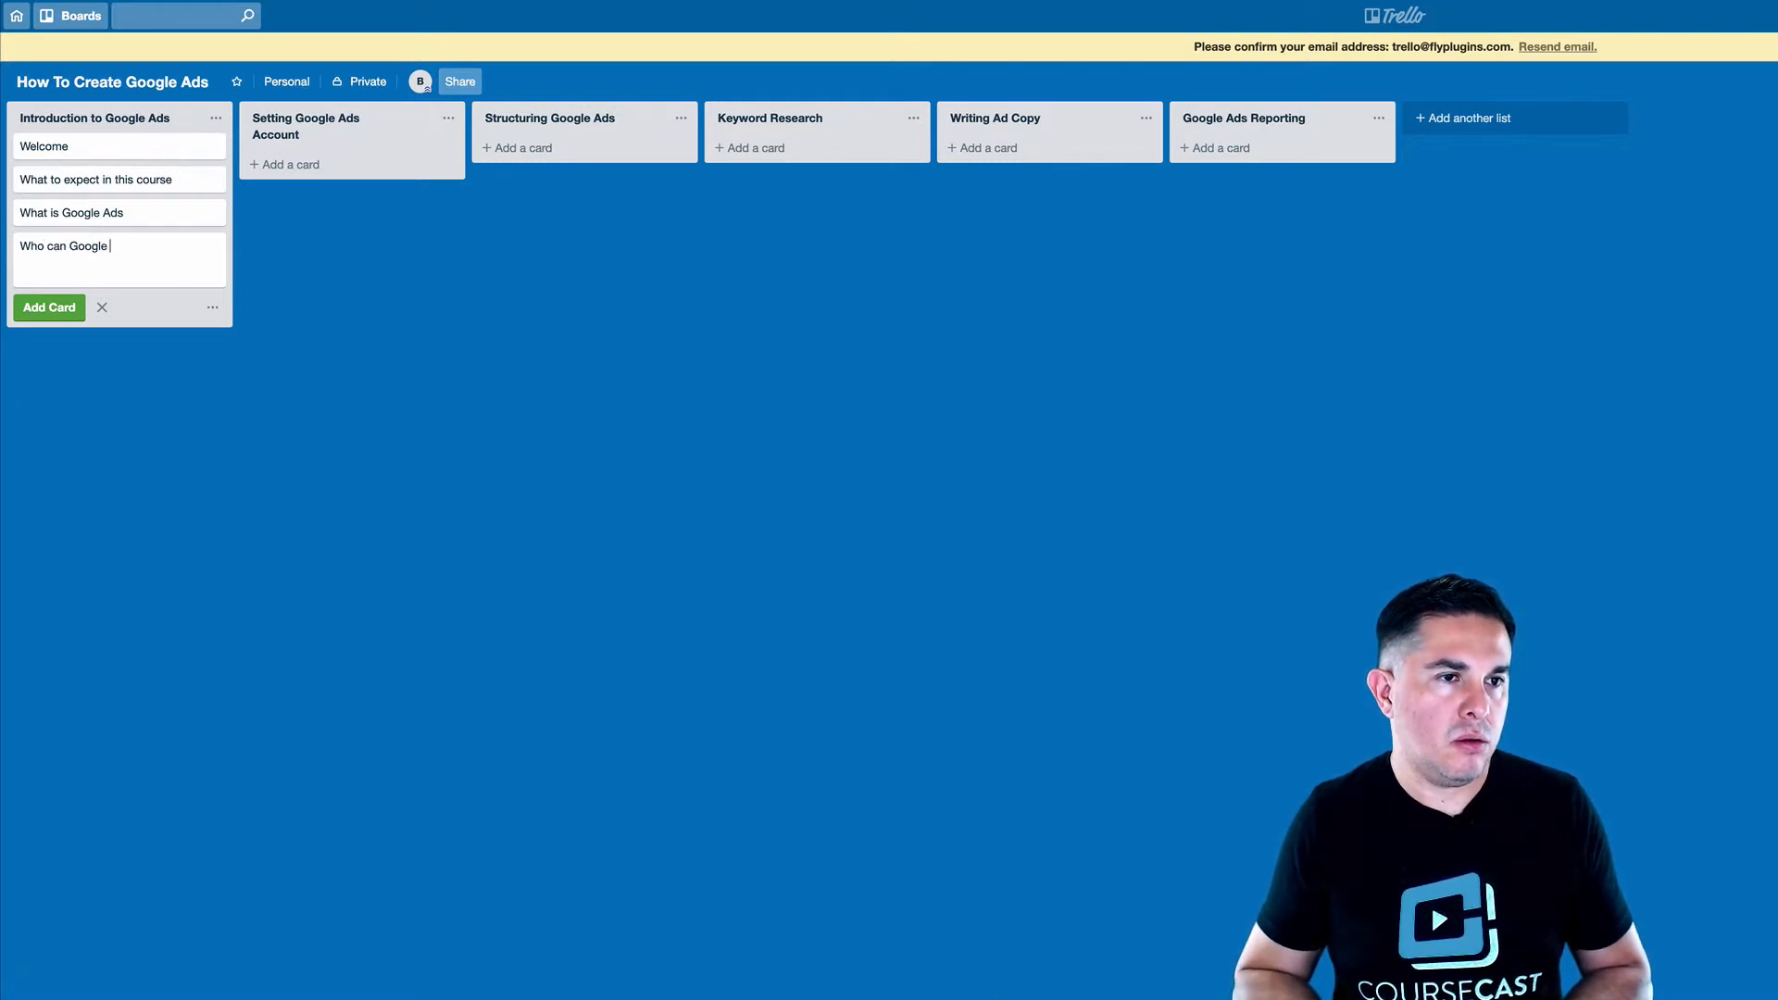
pyautogui.write('Ads benefit')
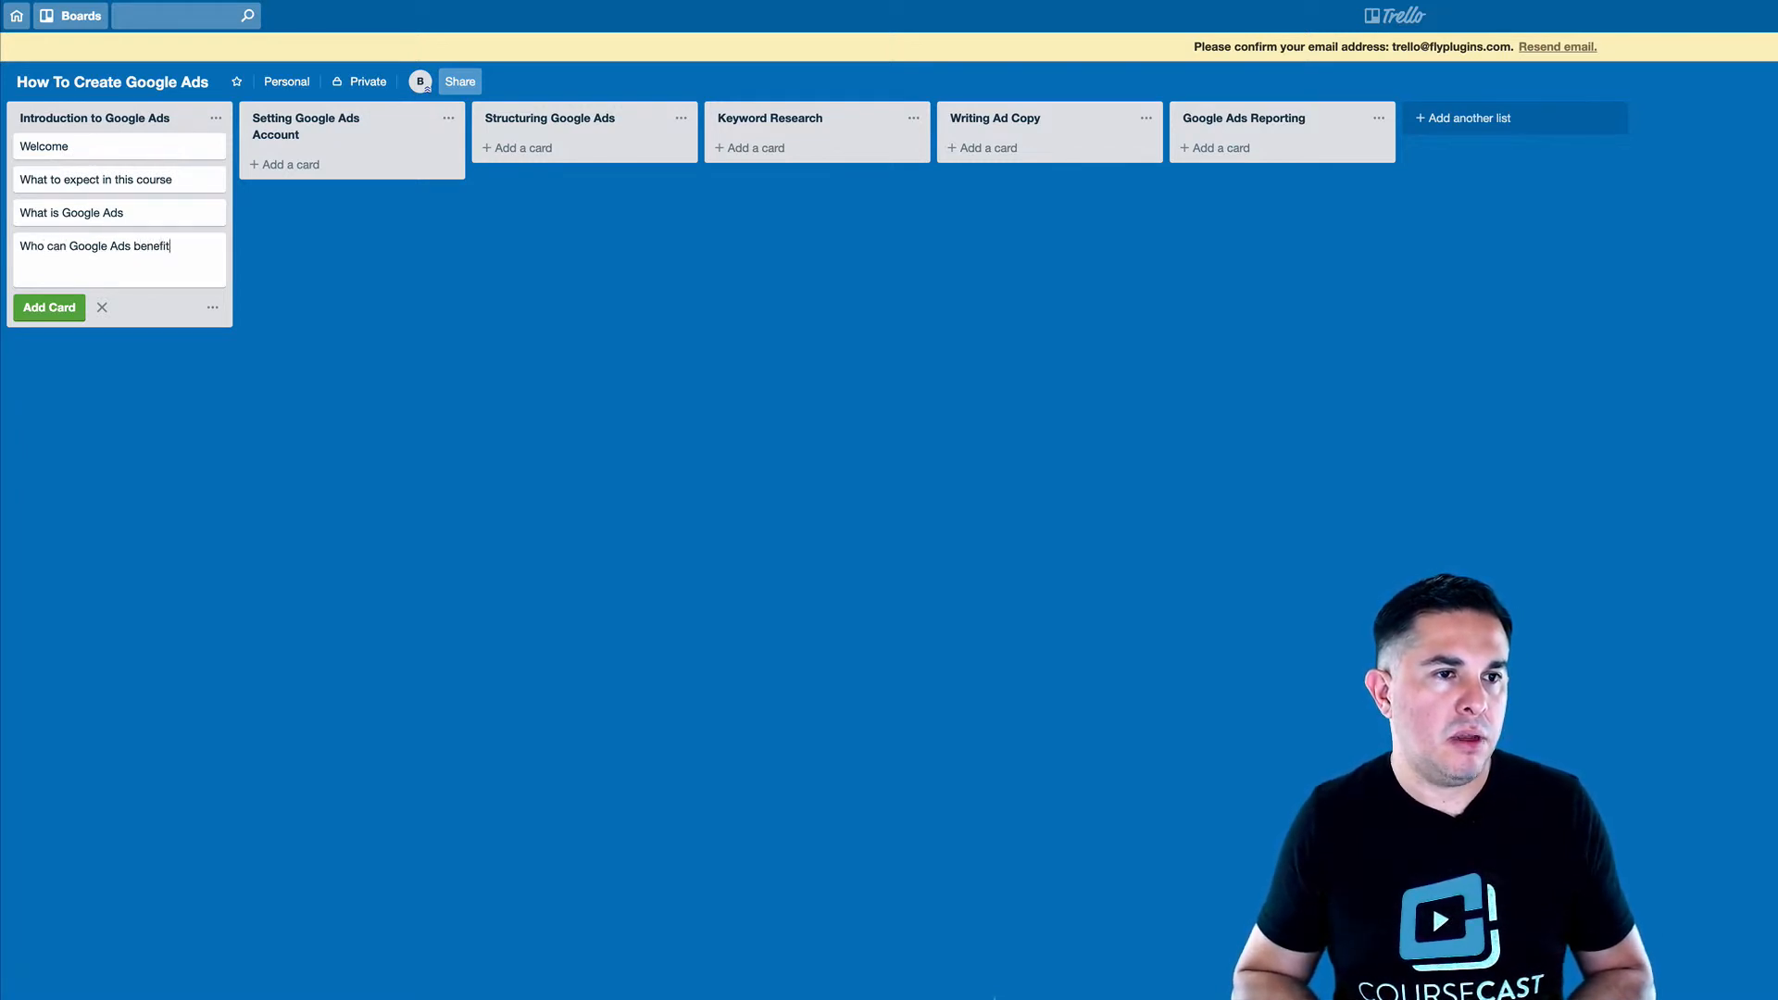
pyautogui.click(127, 405)
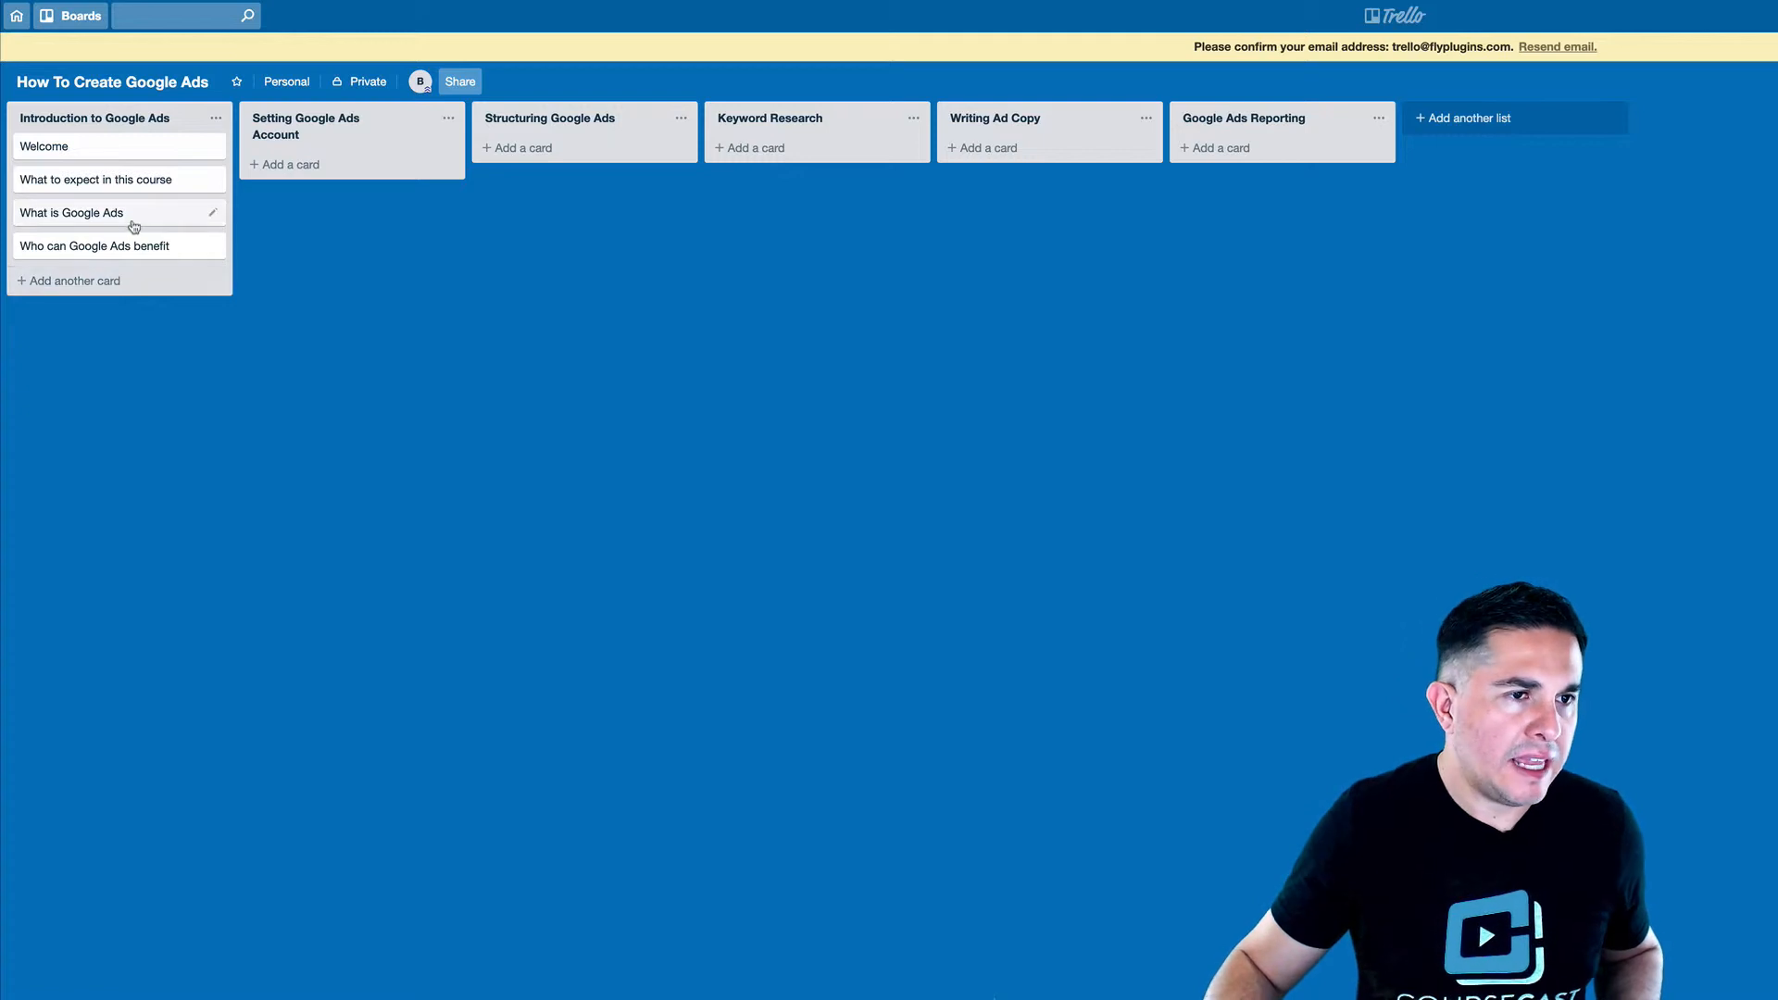
# Move the What is Google Ads card above What to expect in this course
pyautogui.moveTo(90, 212); pyautogui.dragTo(88, 183)
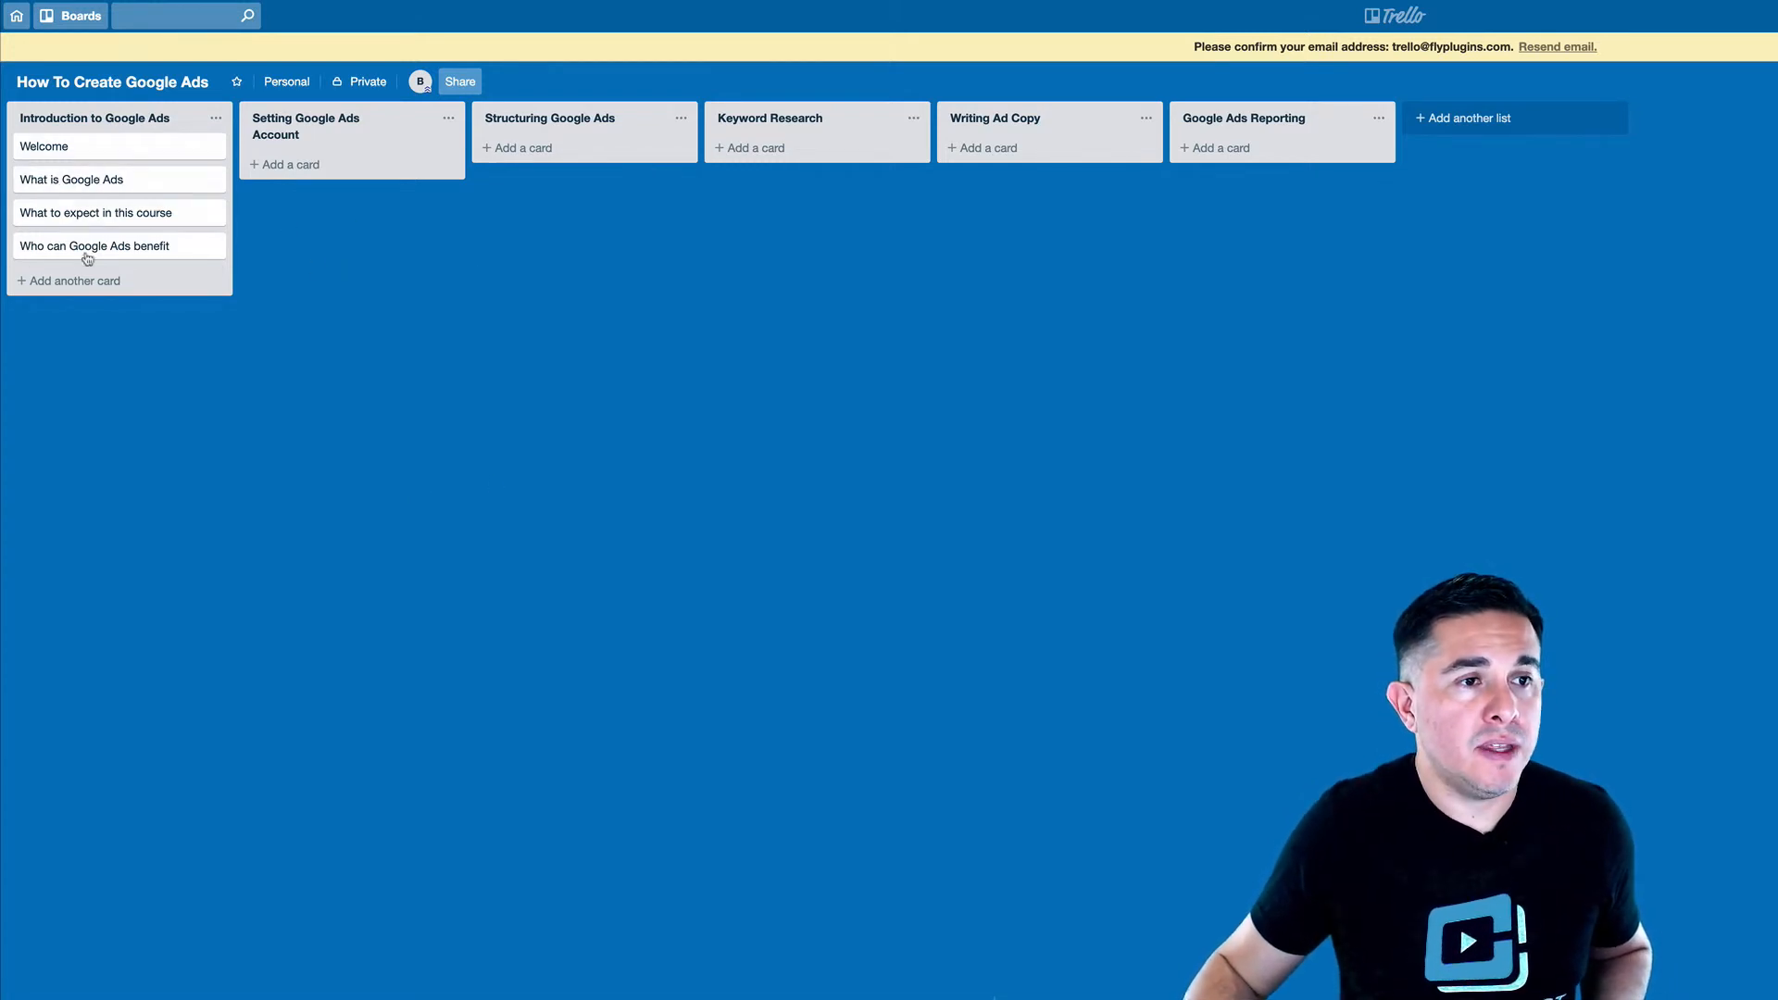
pyautogui.click(93, 185)
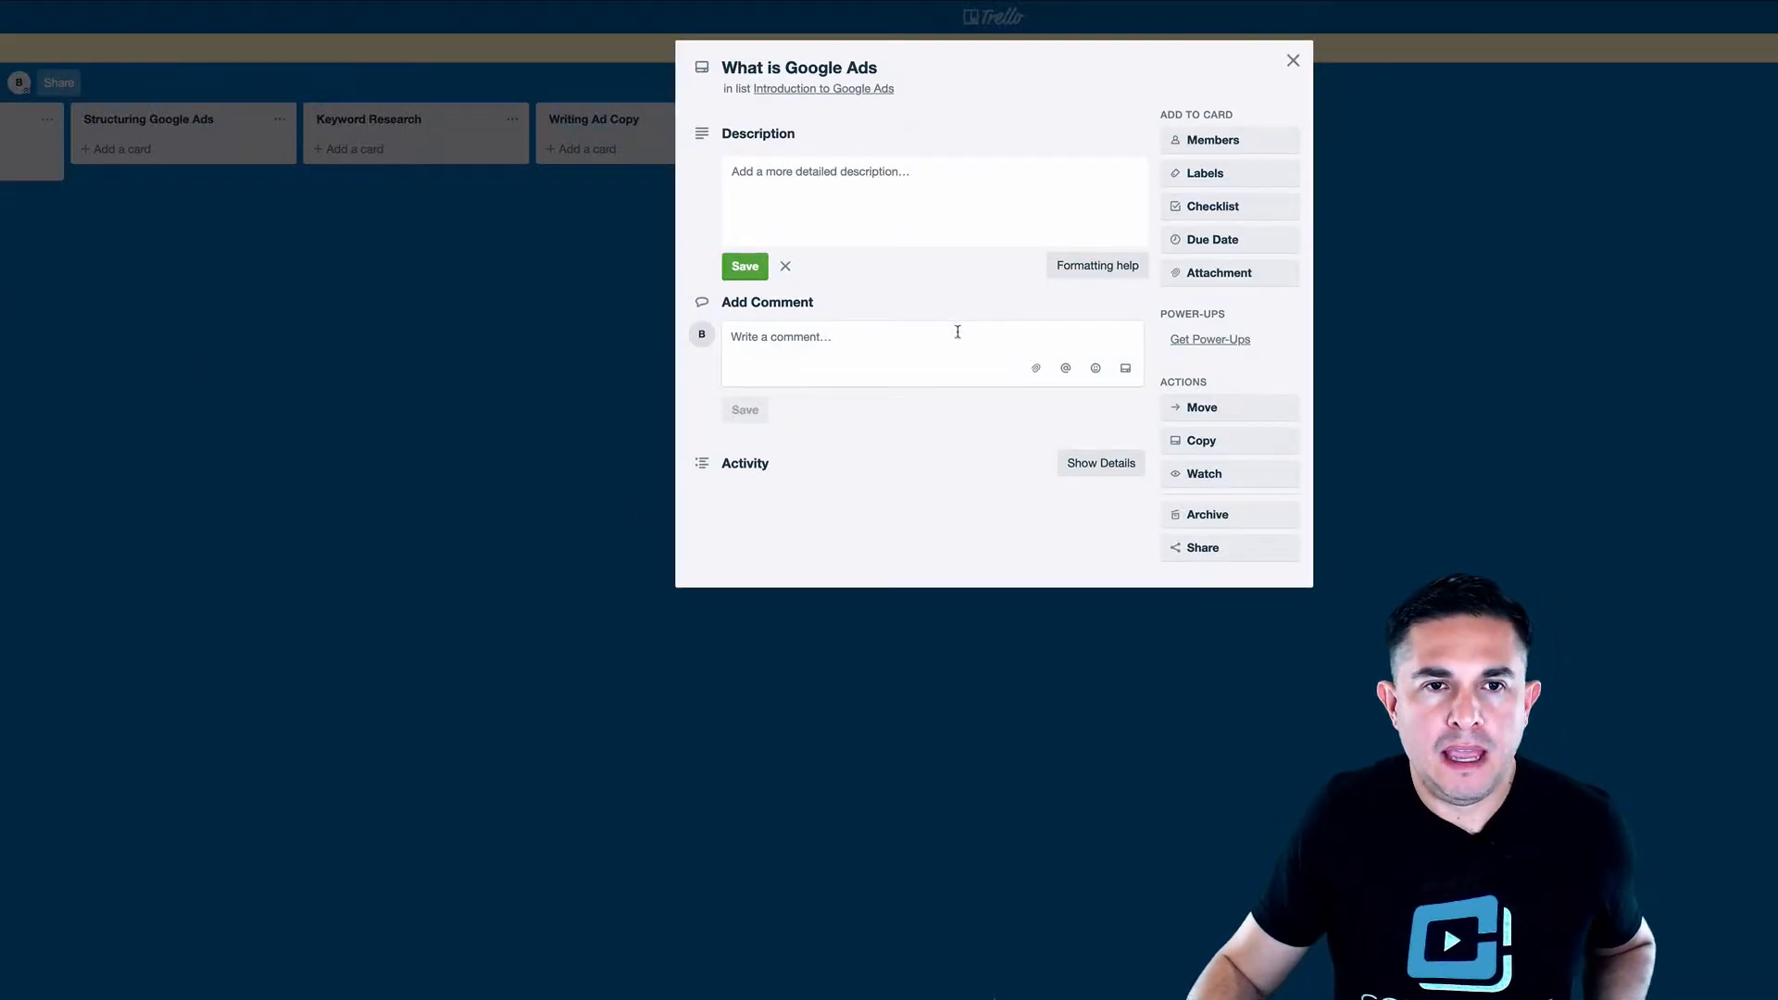
pyautogui.click(817, 214)
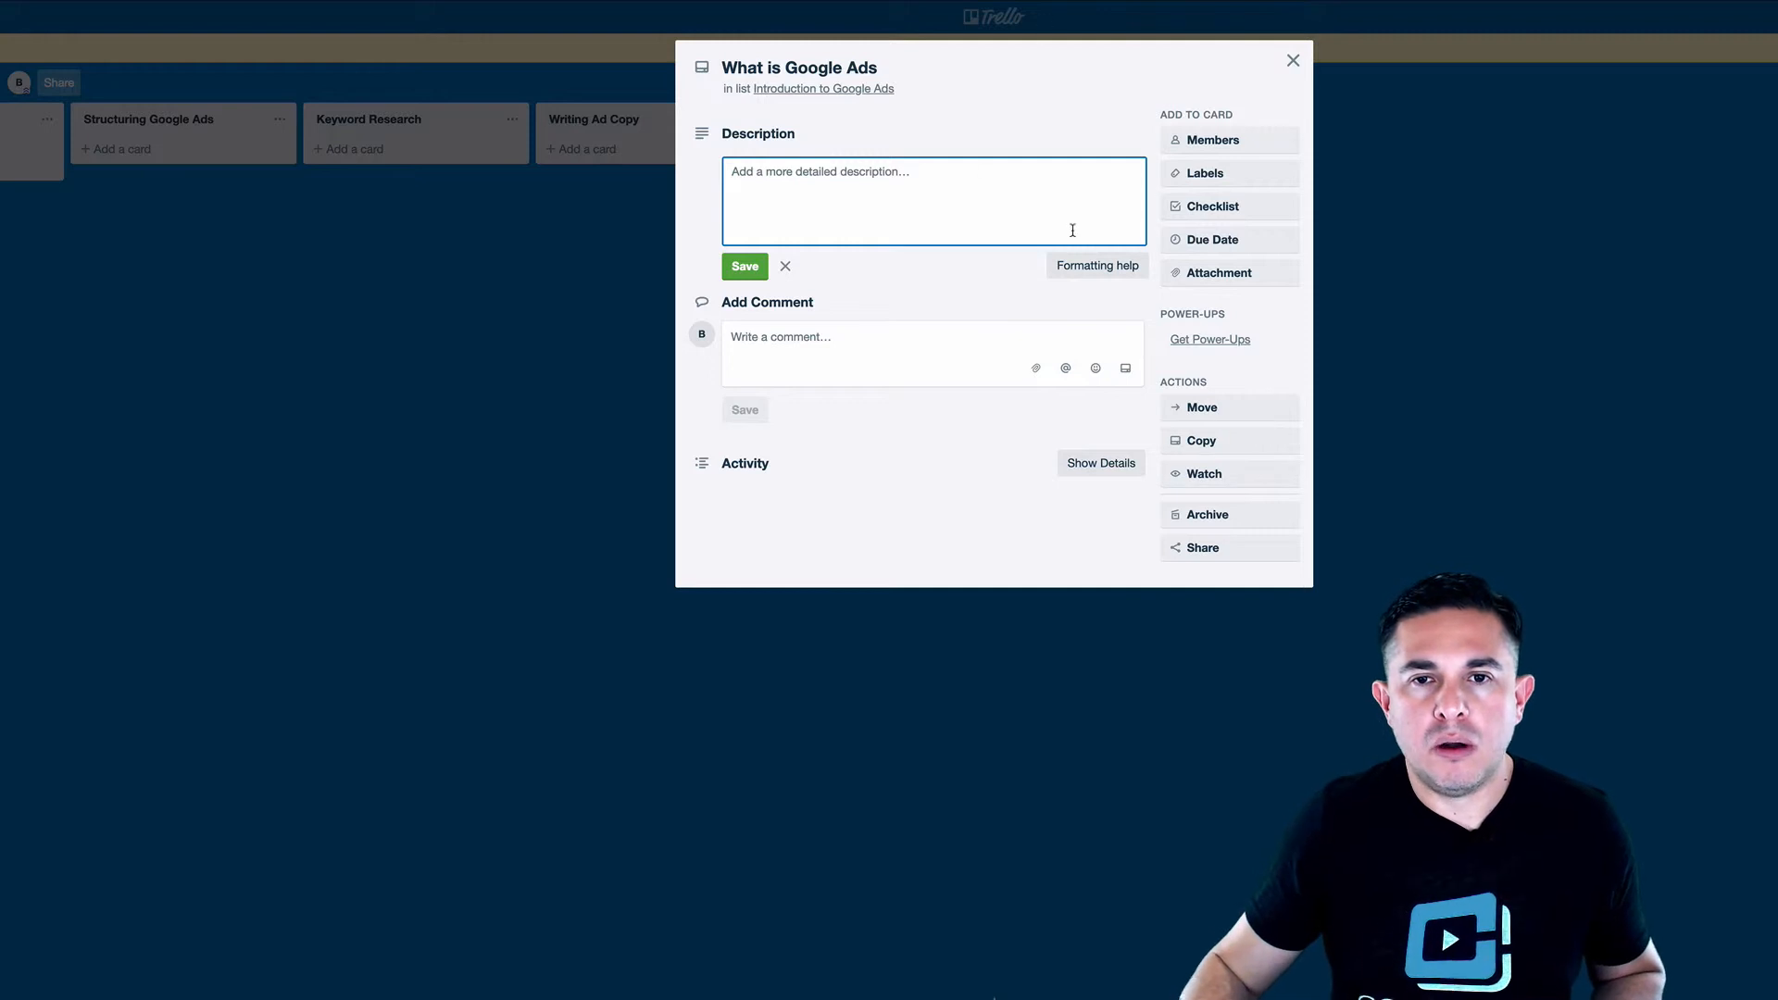
# Add a checklist titled 'Video Checklist' to the What is Google Ads card
pyautogui.click(1191, 215)
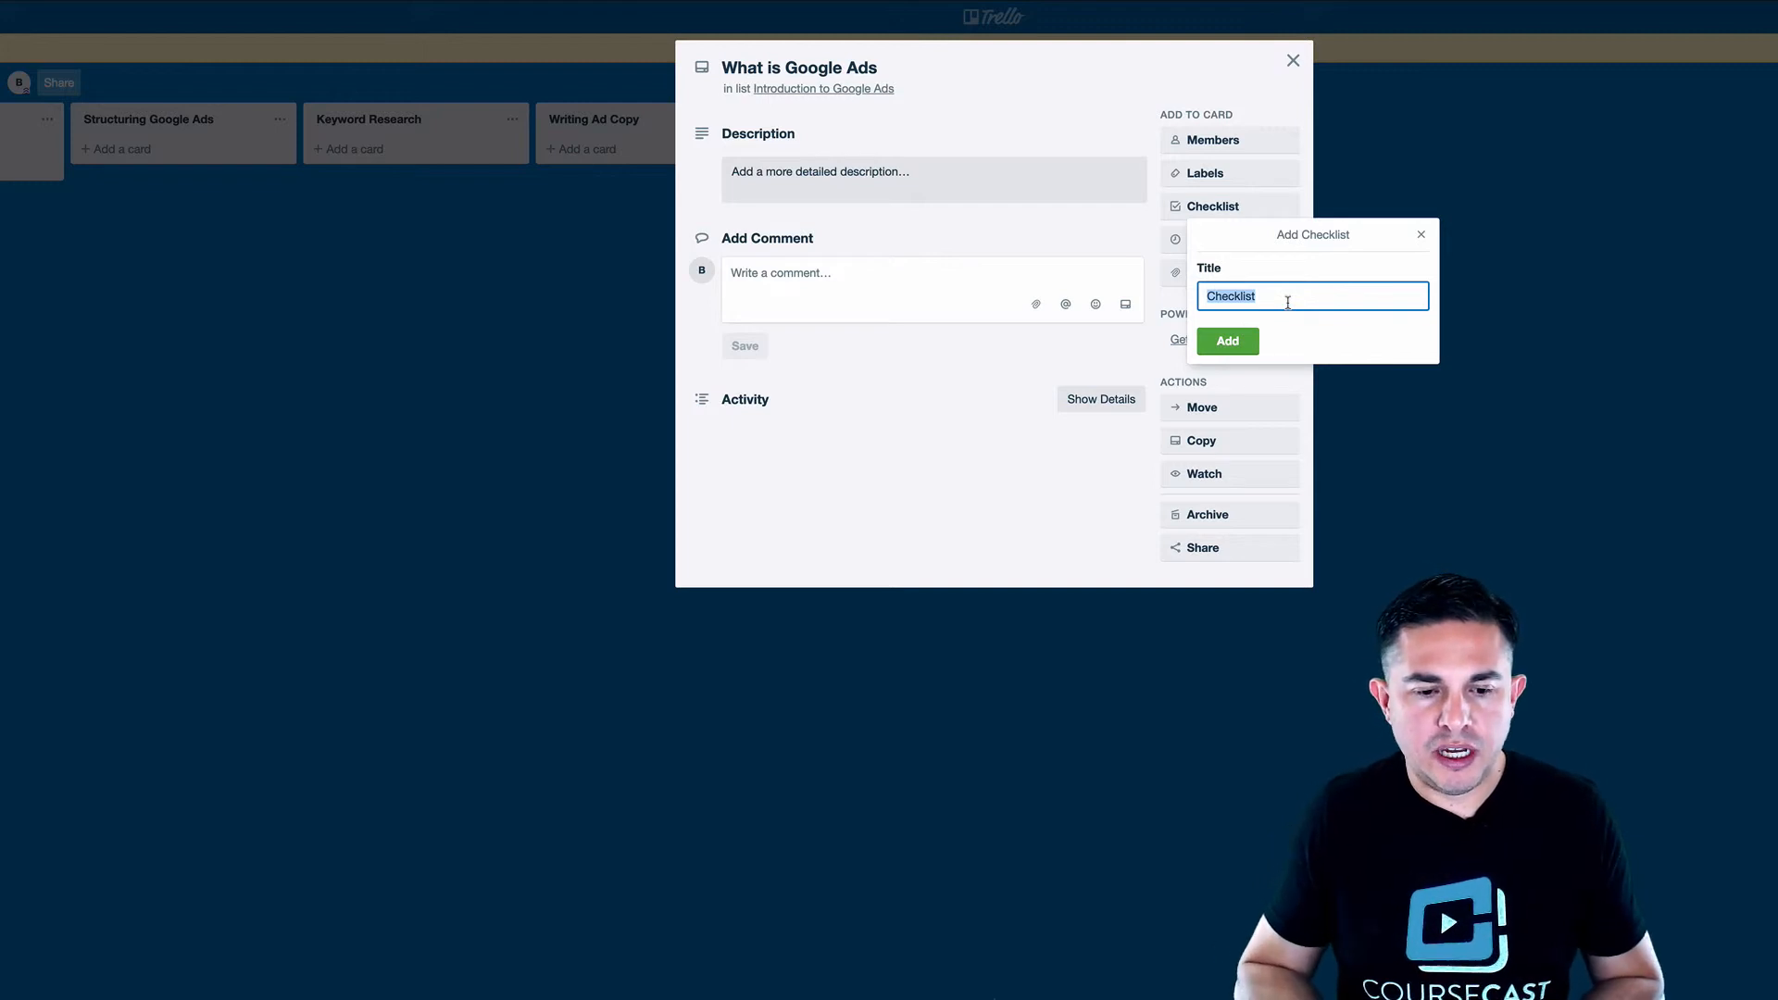
pyautogui.write('V')
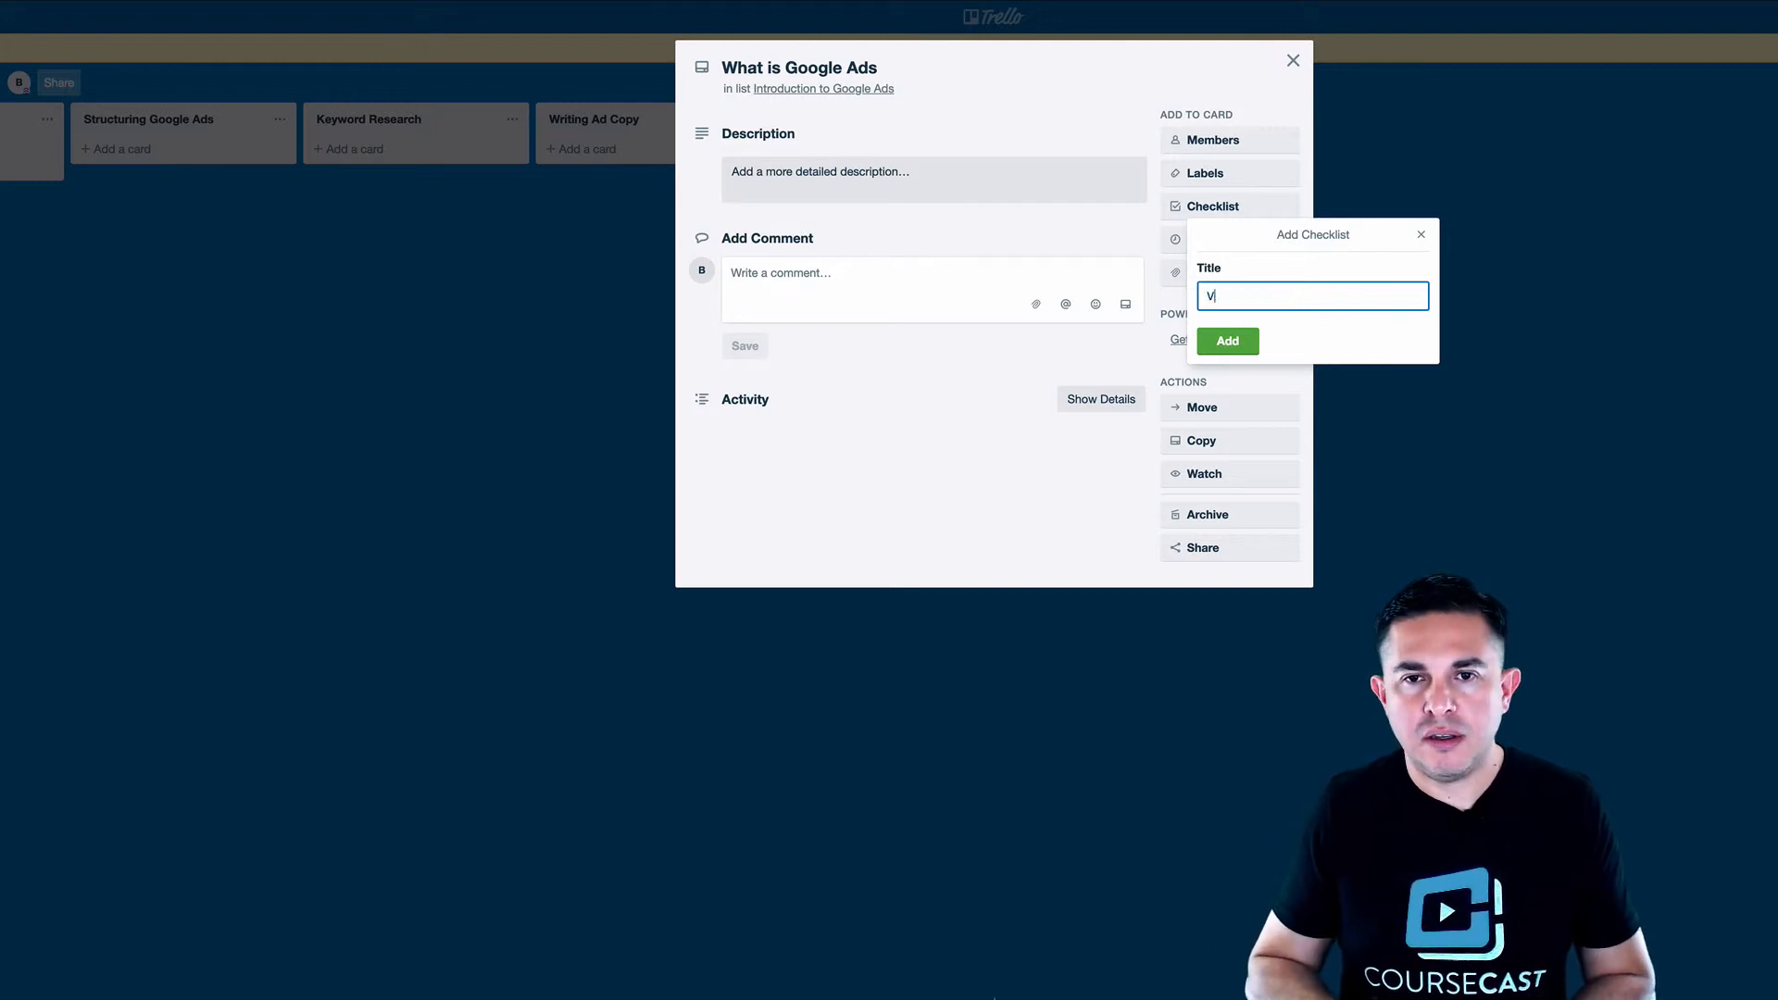
pyautogui.write('ideo Checklist')
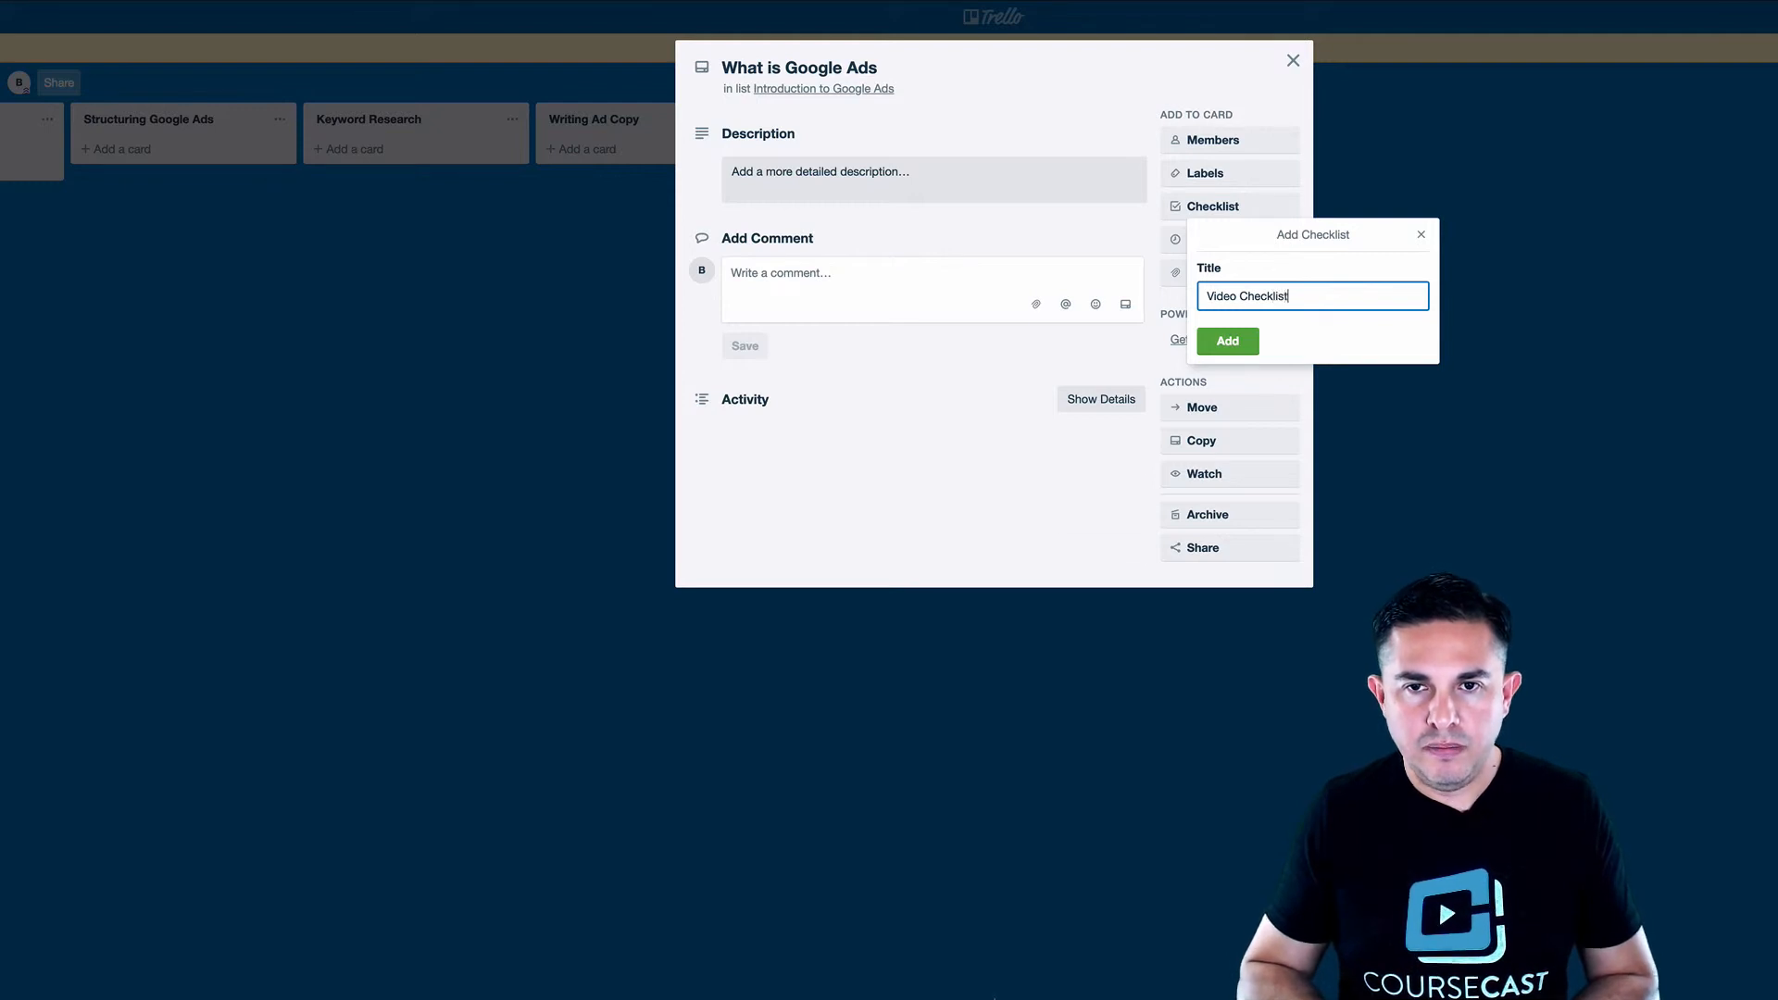
pyautogui.press('Return')
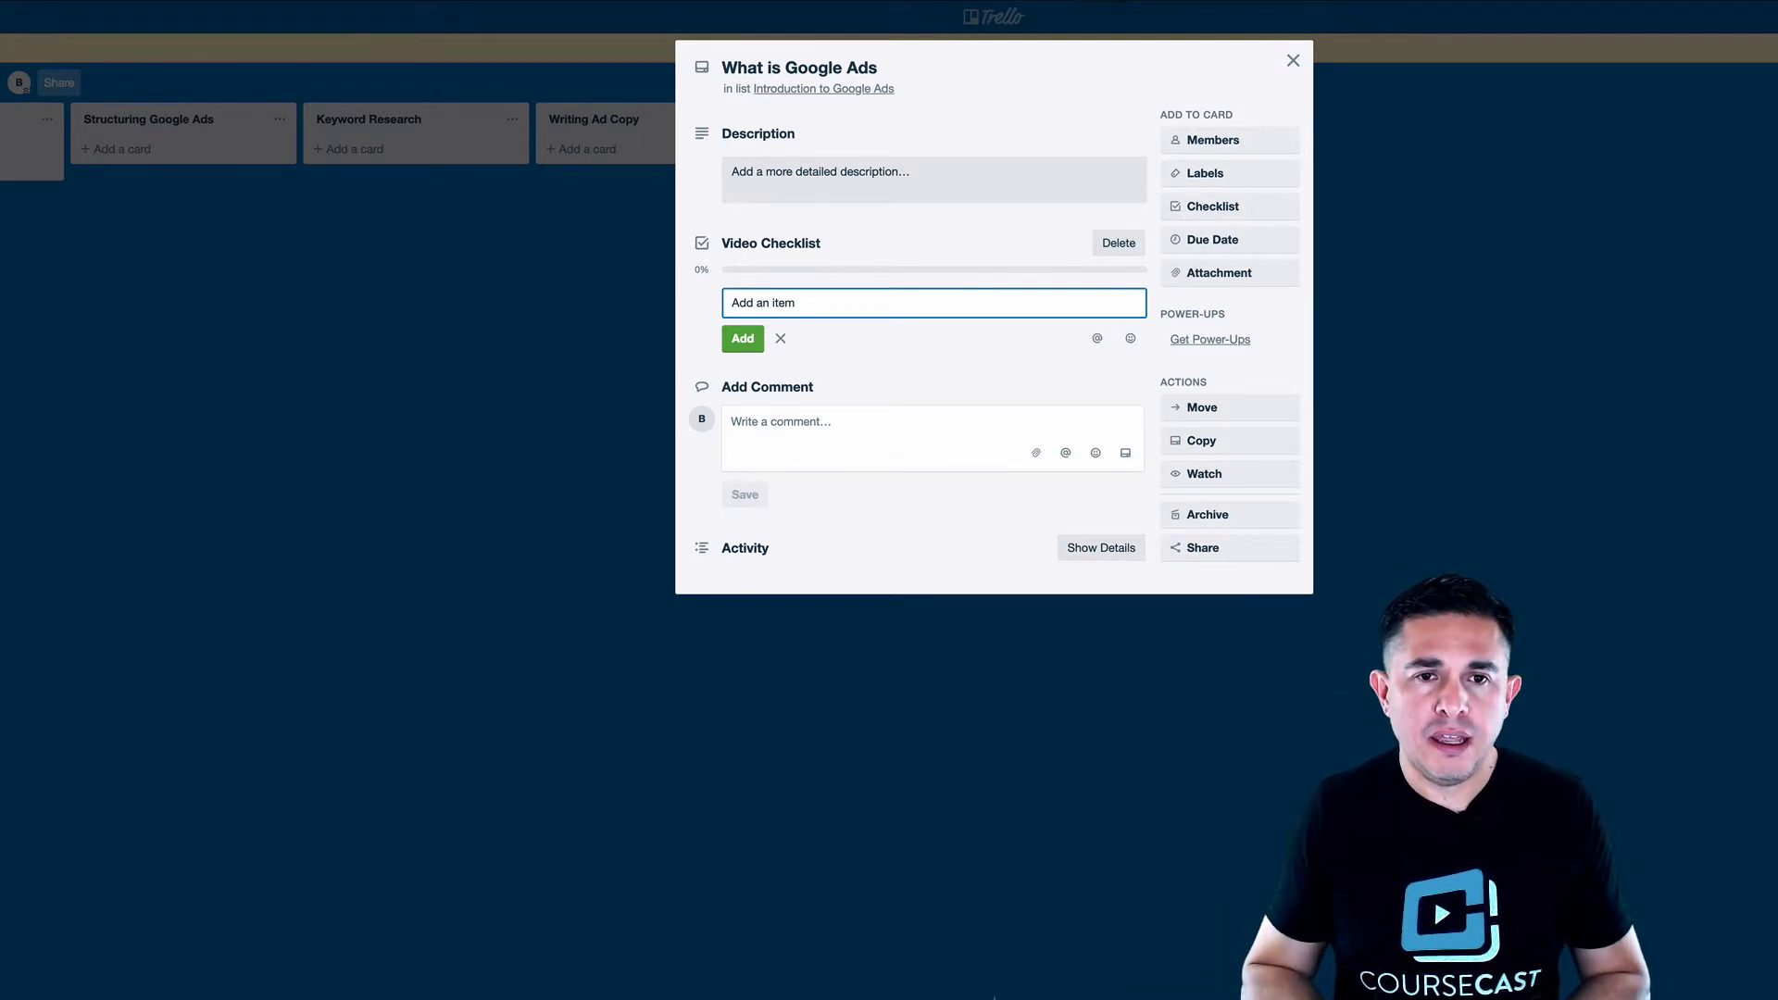
# Fill the Video Checklist with Create Video Script, Record Video and Post Edit Video
pyautogui.write('Creat')
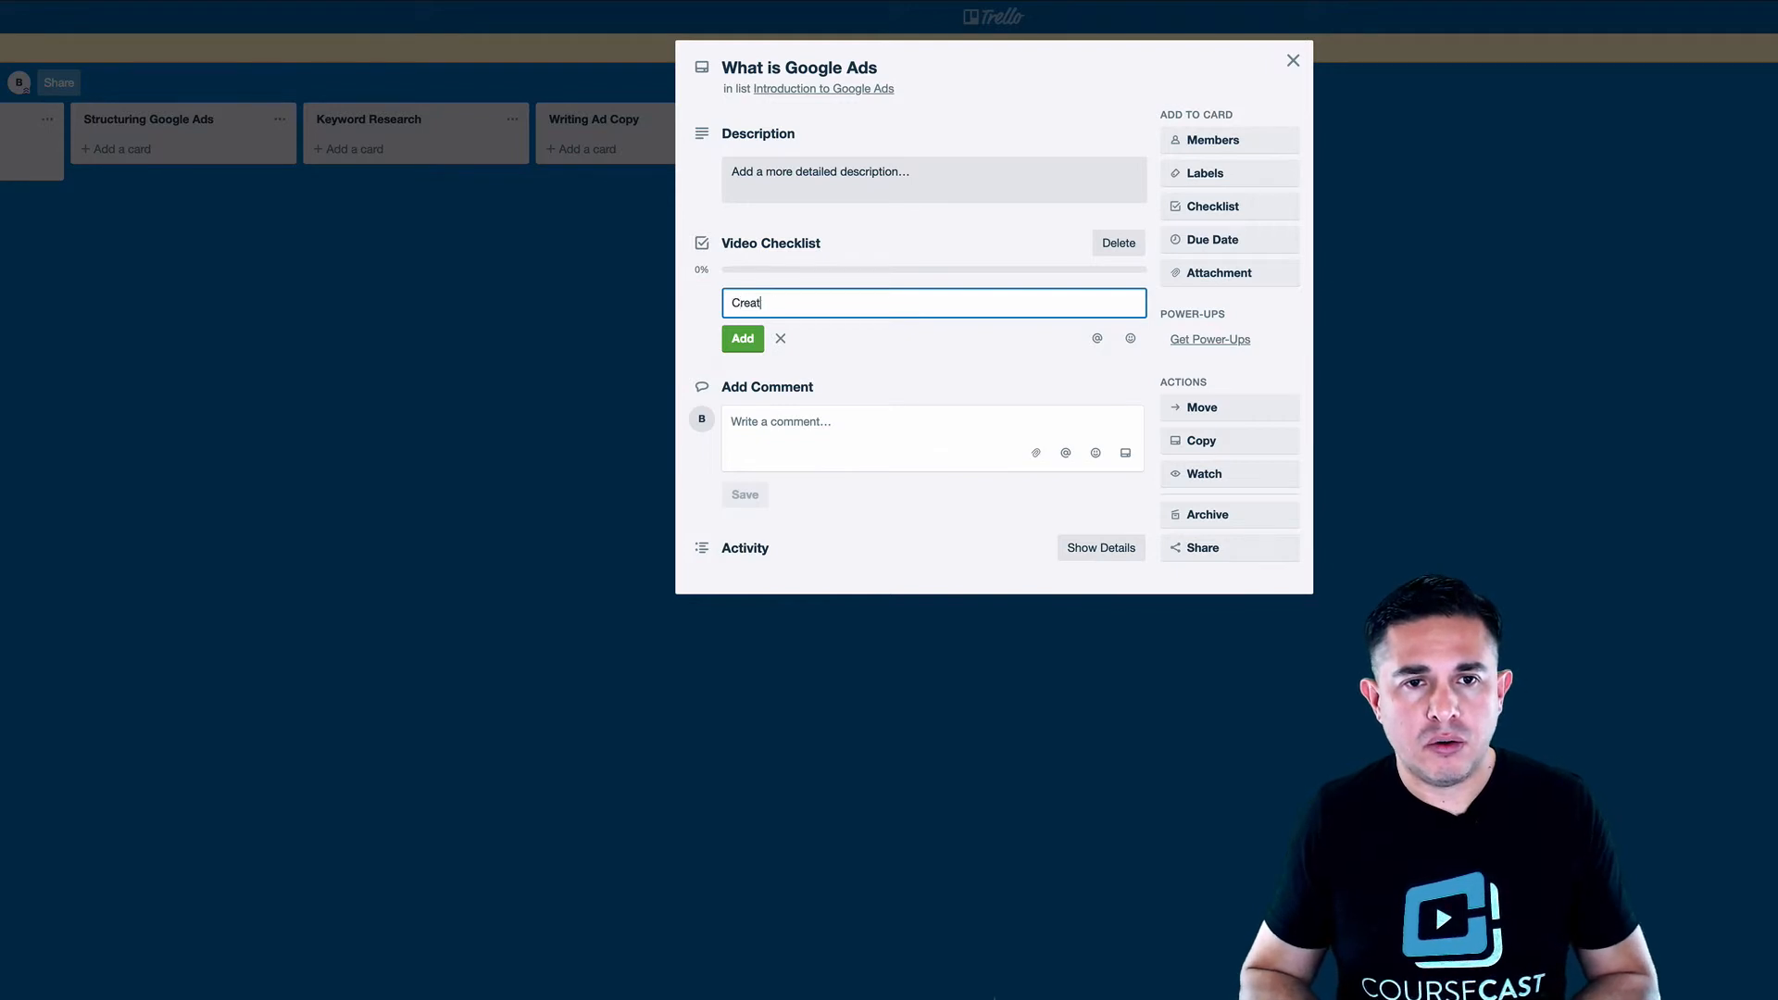
pyautogui.write('e Video Script')
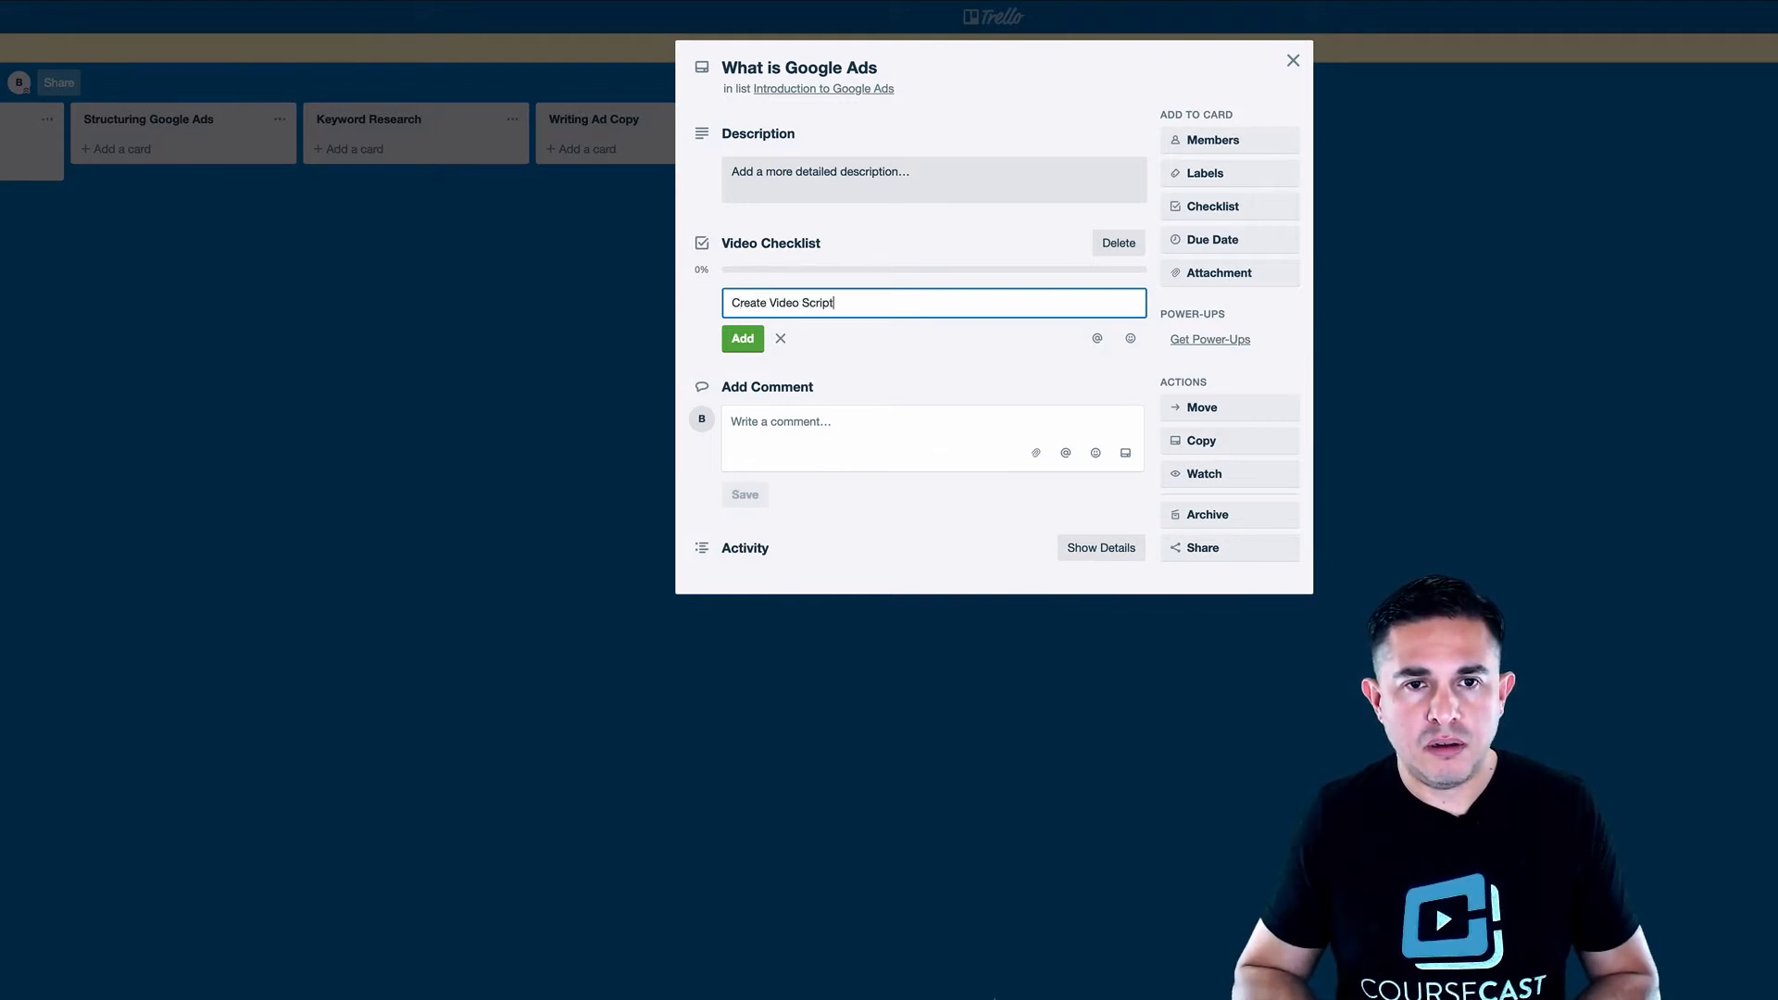
pyautogui.press('Return')
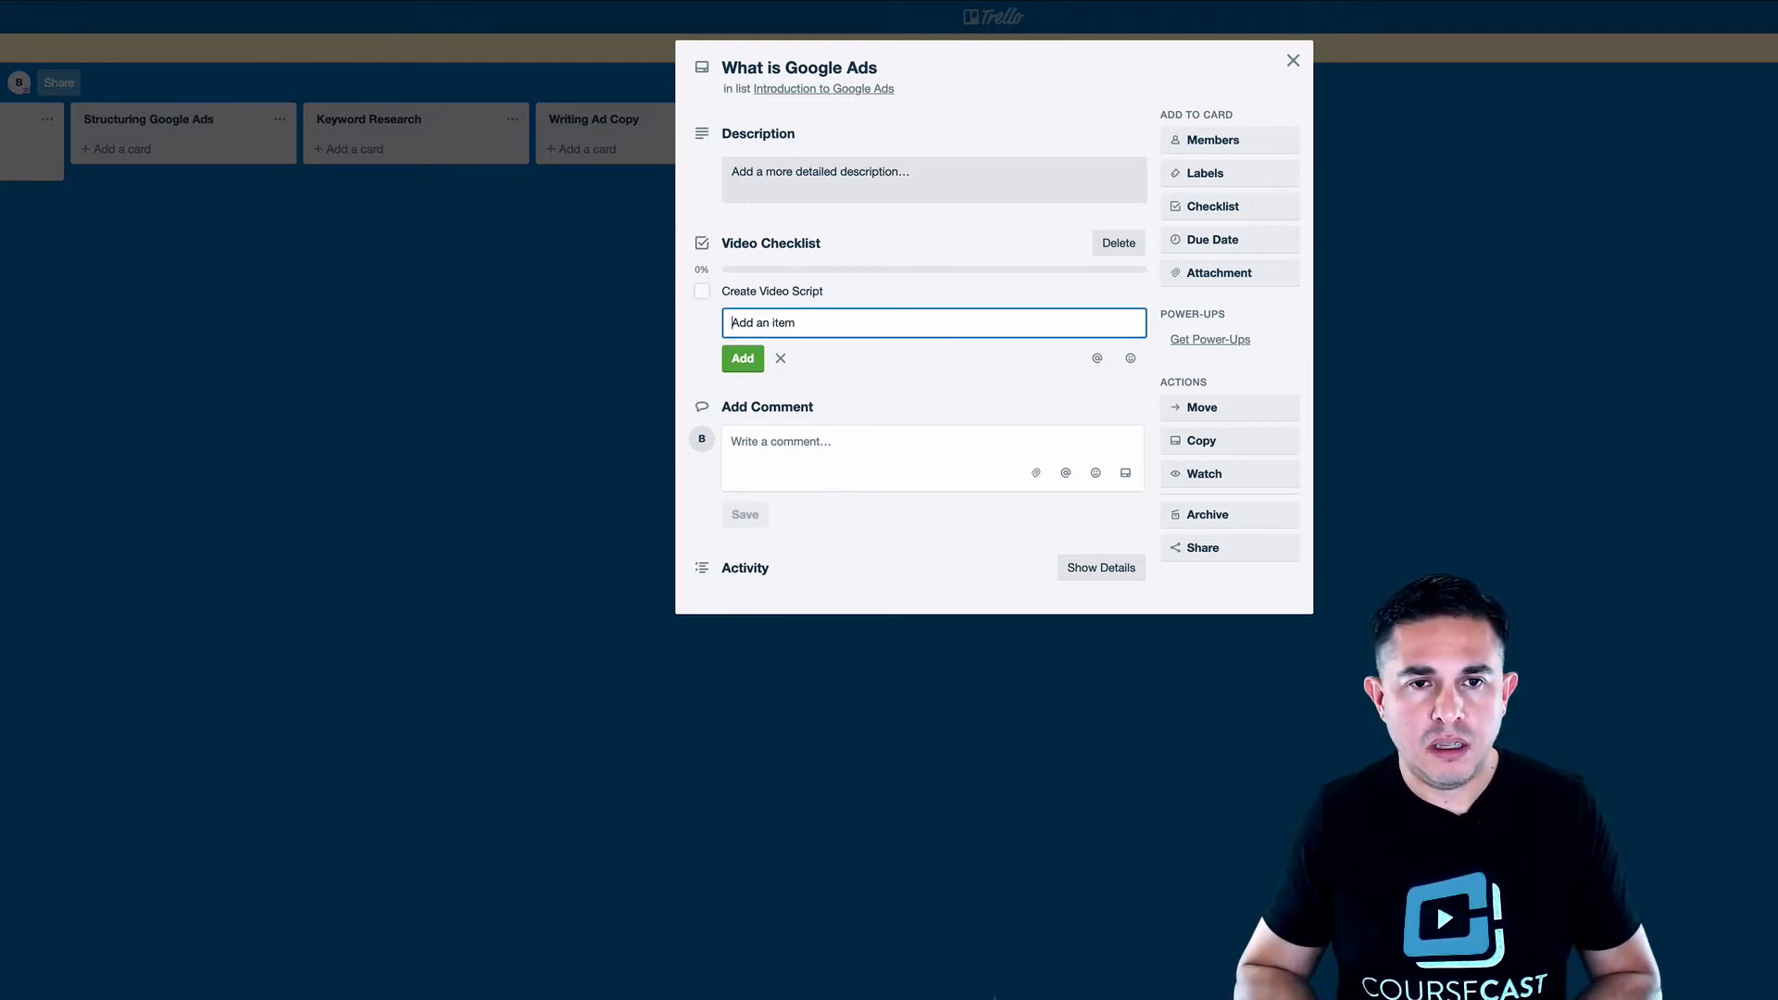
pyautogui.write('Record Video')
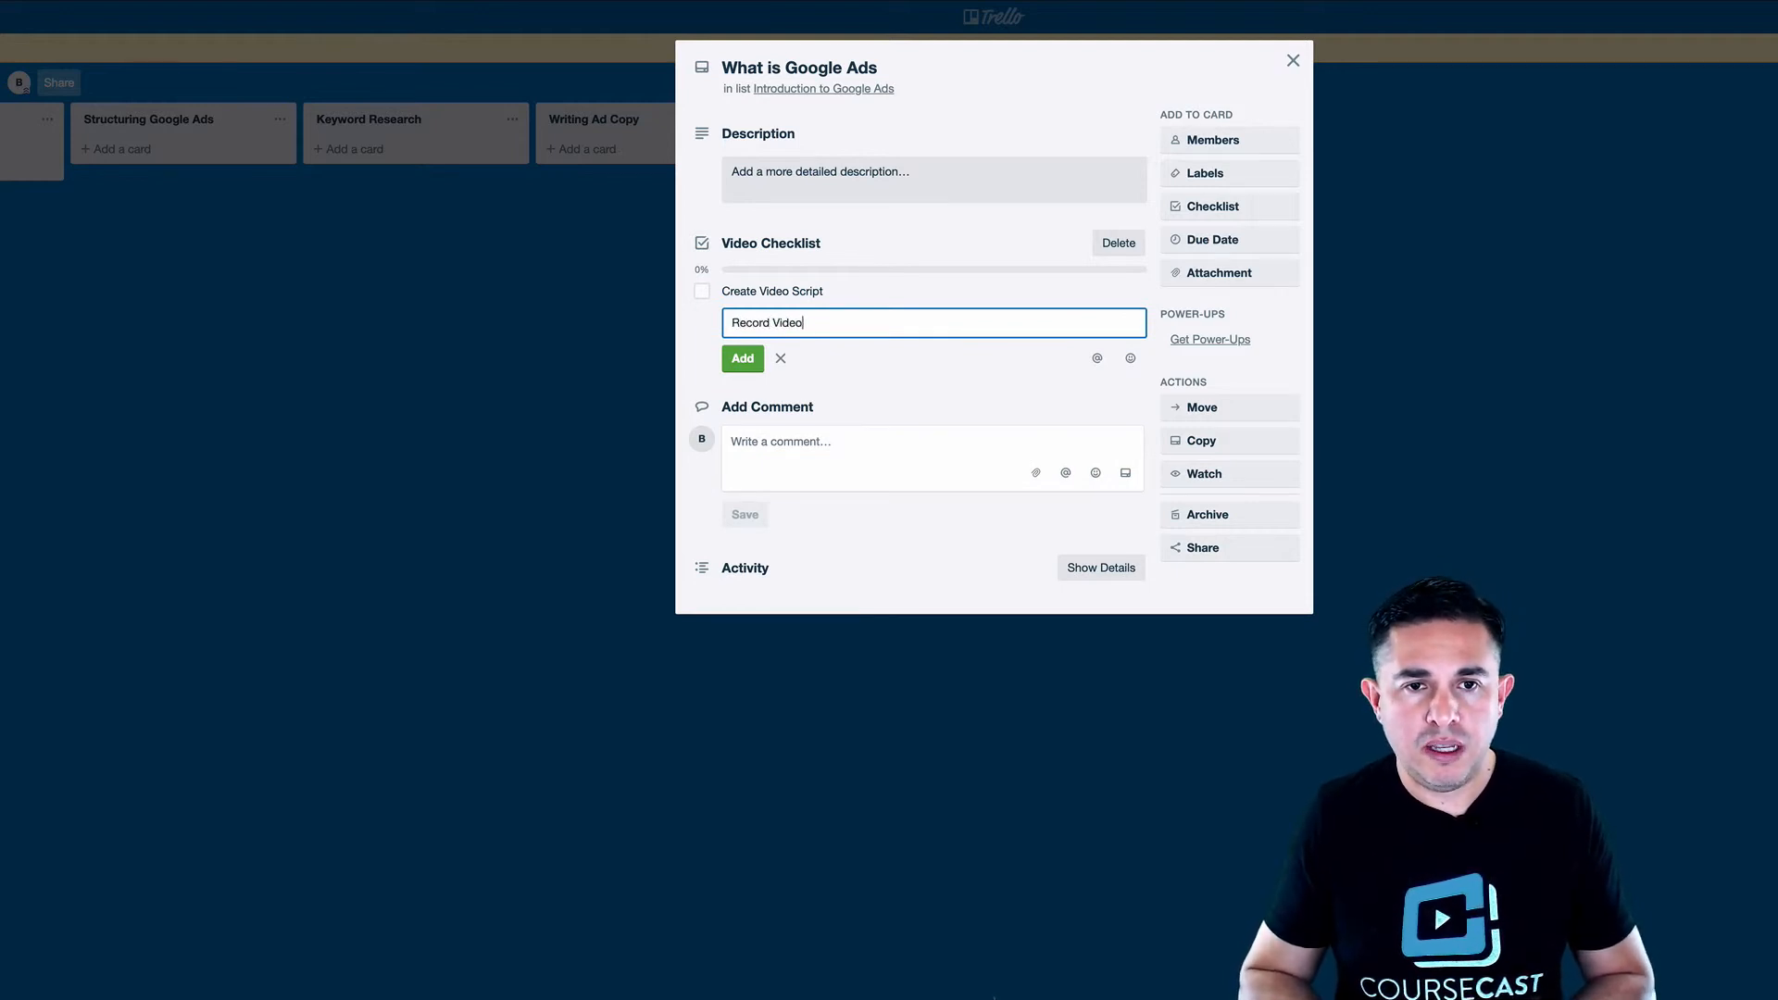
pyautogui.press('Return')
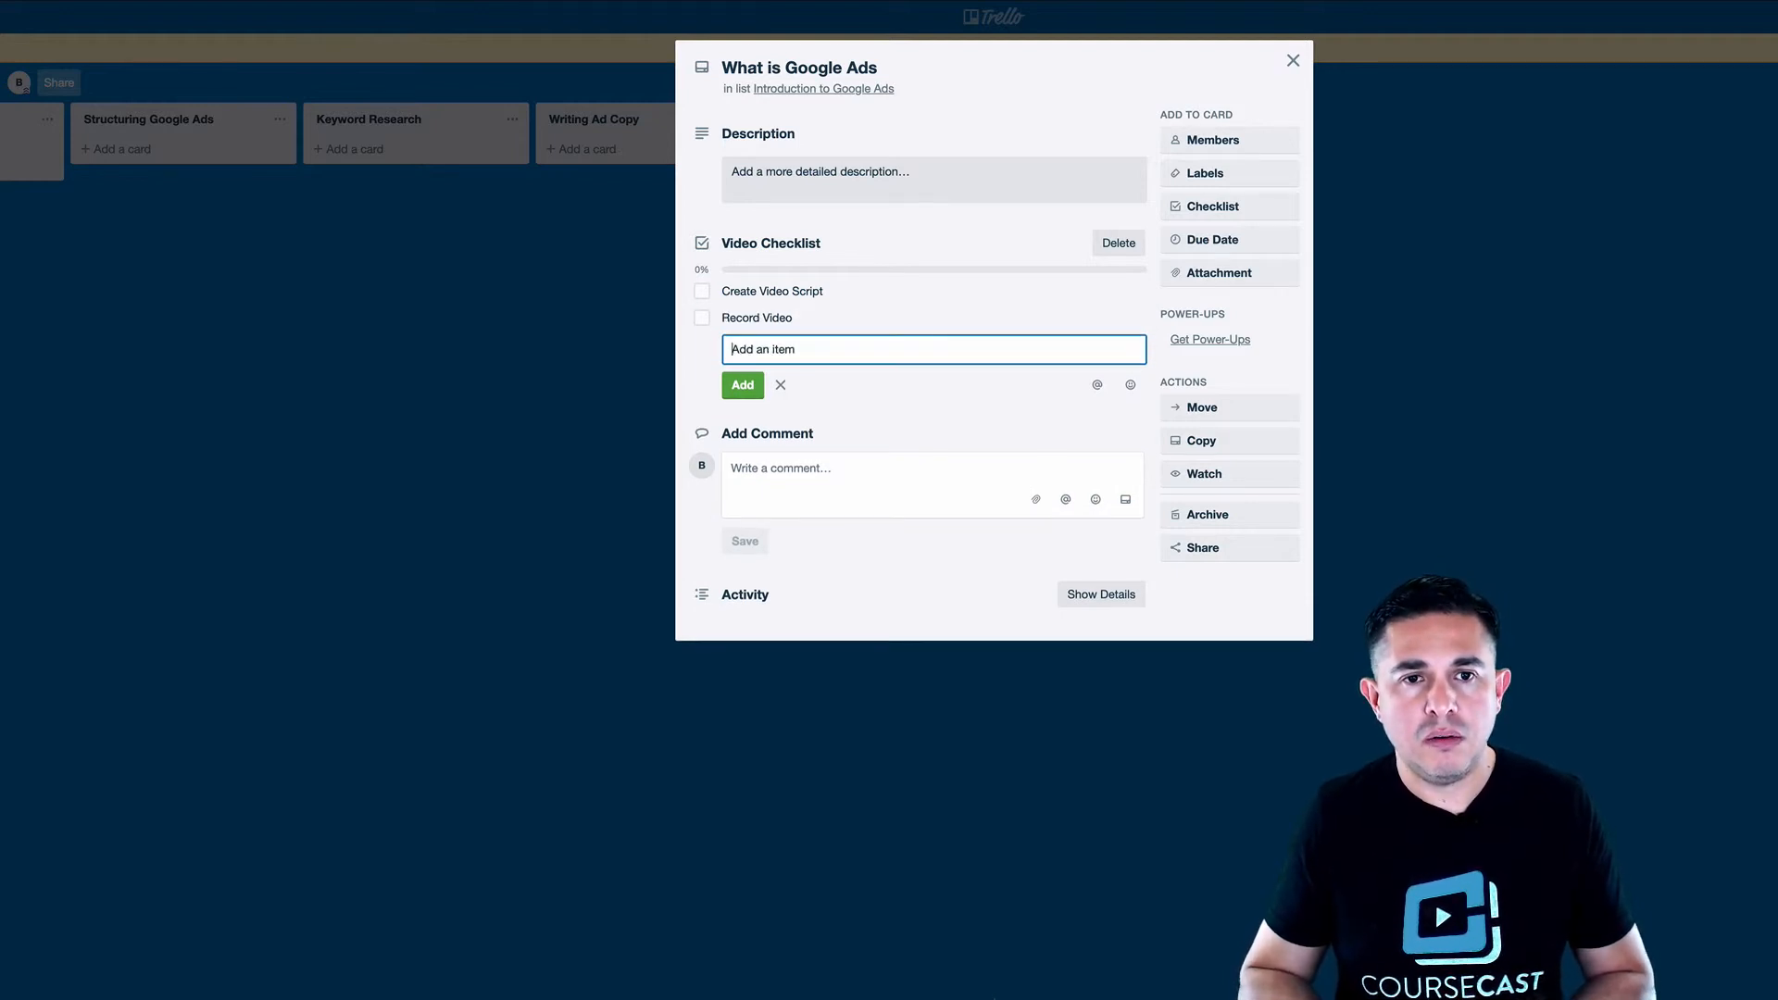
pyautogui.write('Post E')
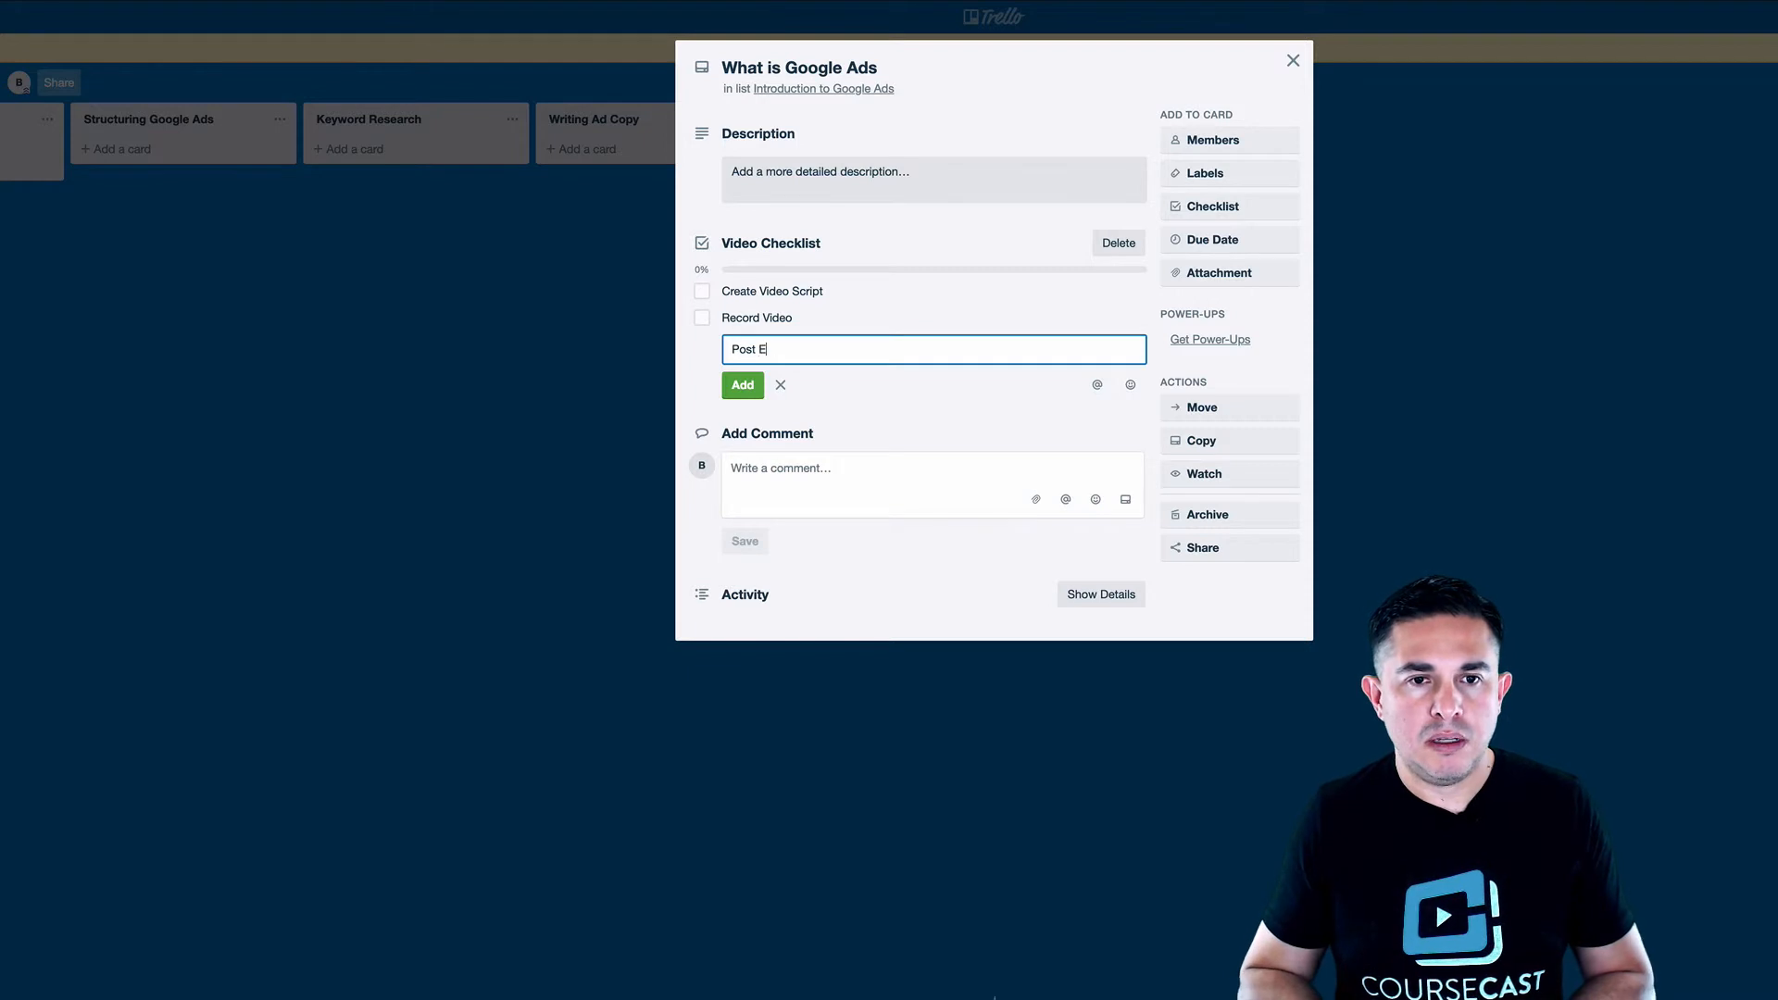
pyautogui.write('dit Video')
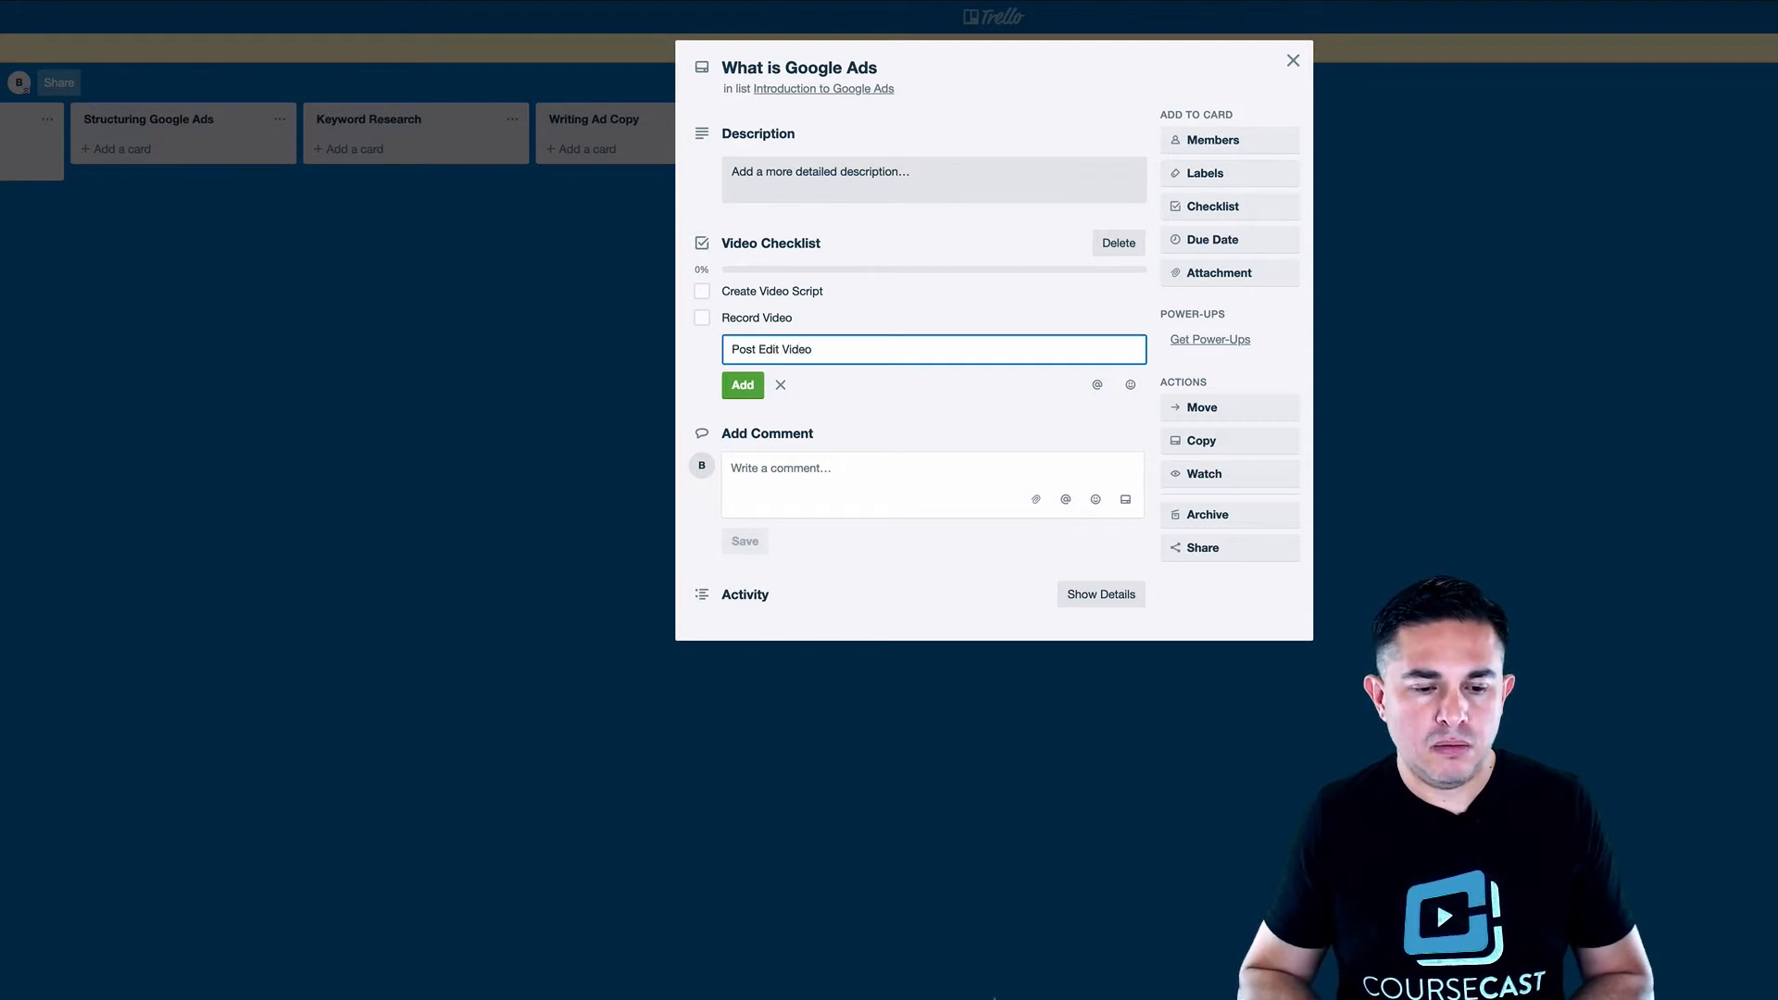
pyautogui.press('Return')
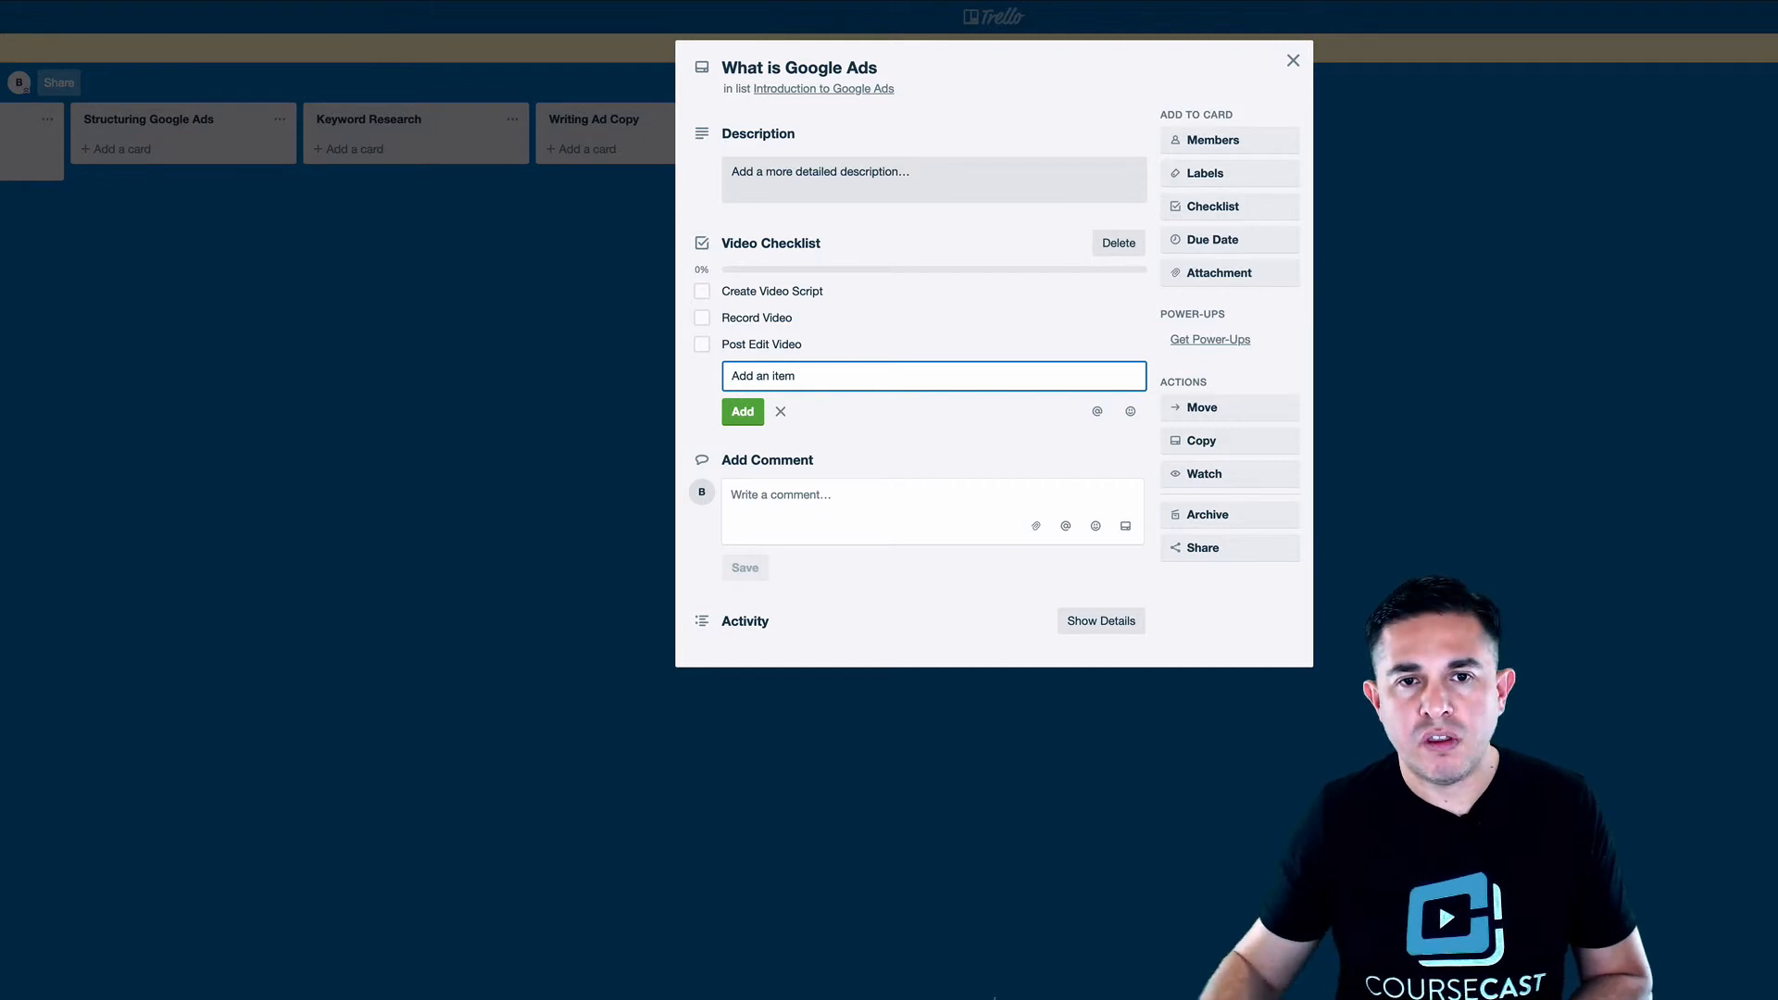
# Add a 'Resources' checklist with items Create Downloadable PDF and Link to an online utility
pyautogui.click(1264, 315)
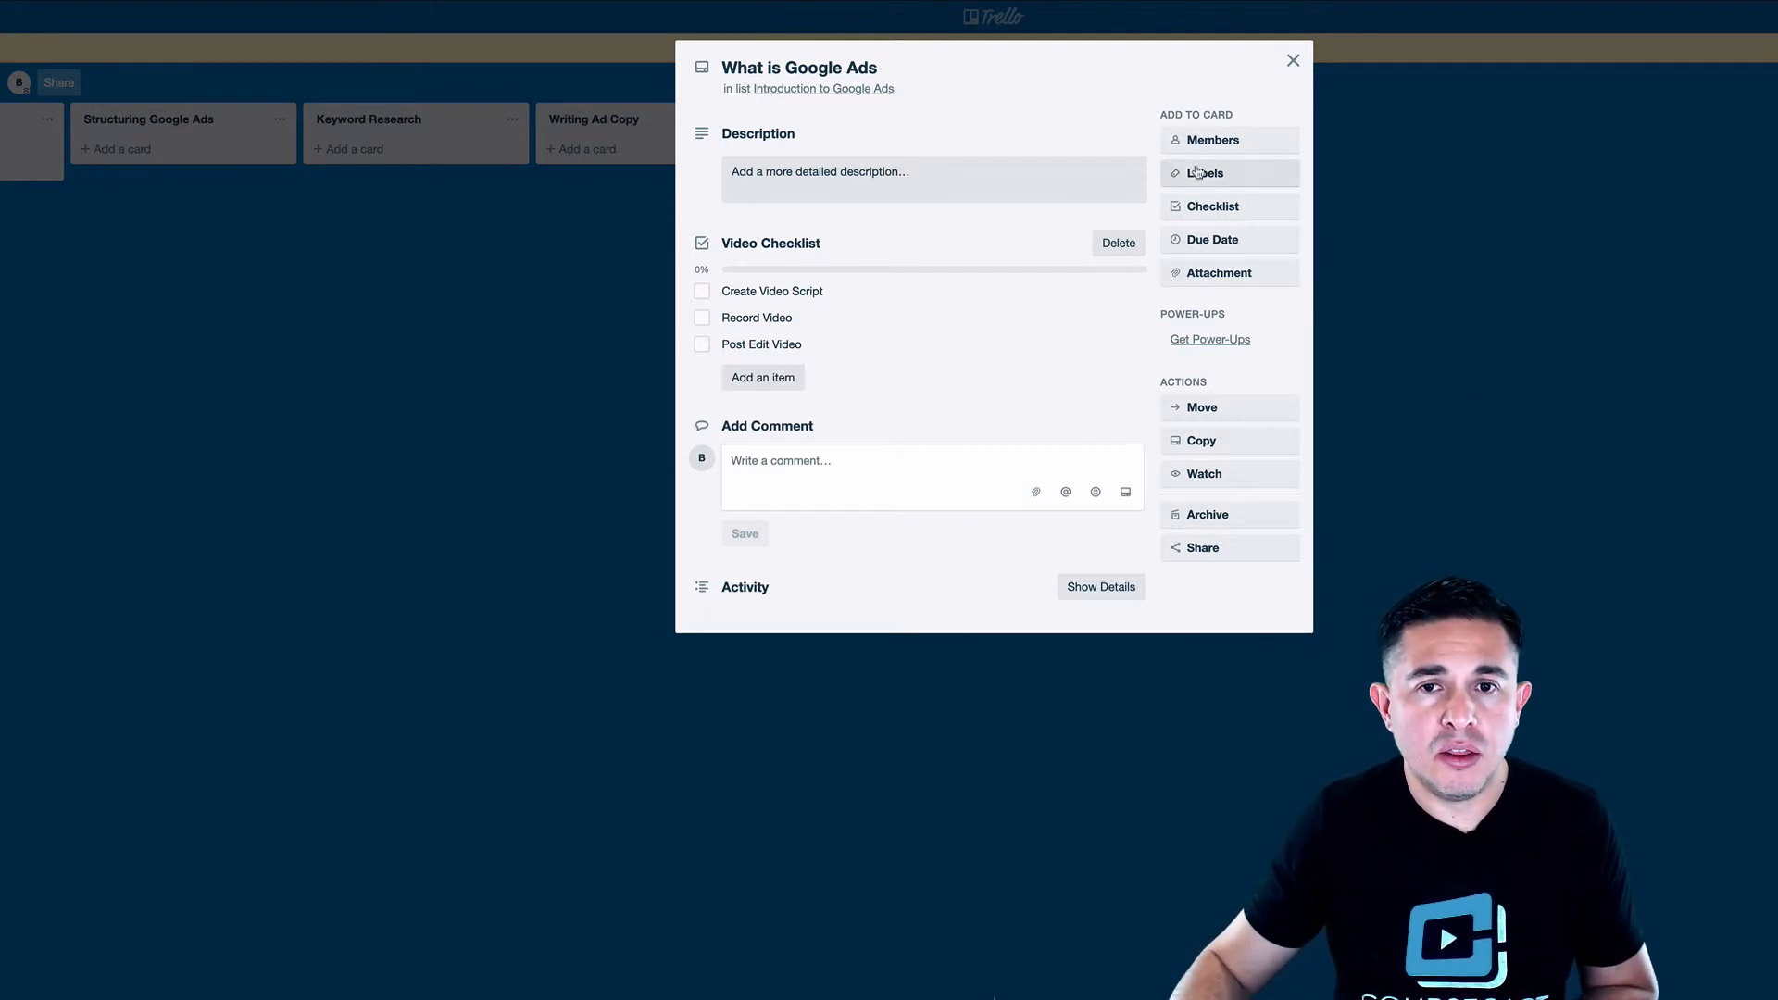
pyautogui.click(1209, 209)
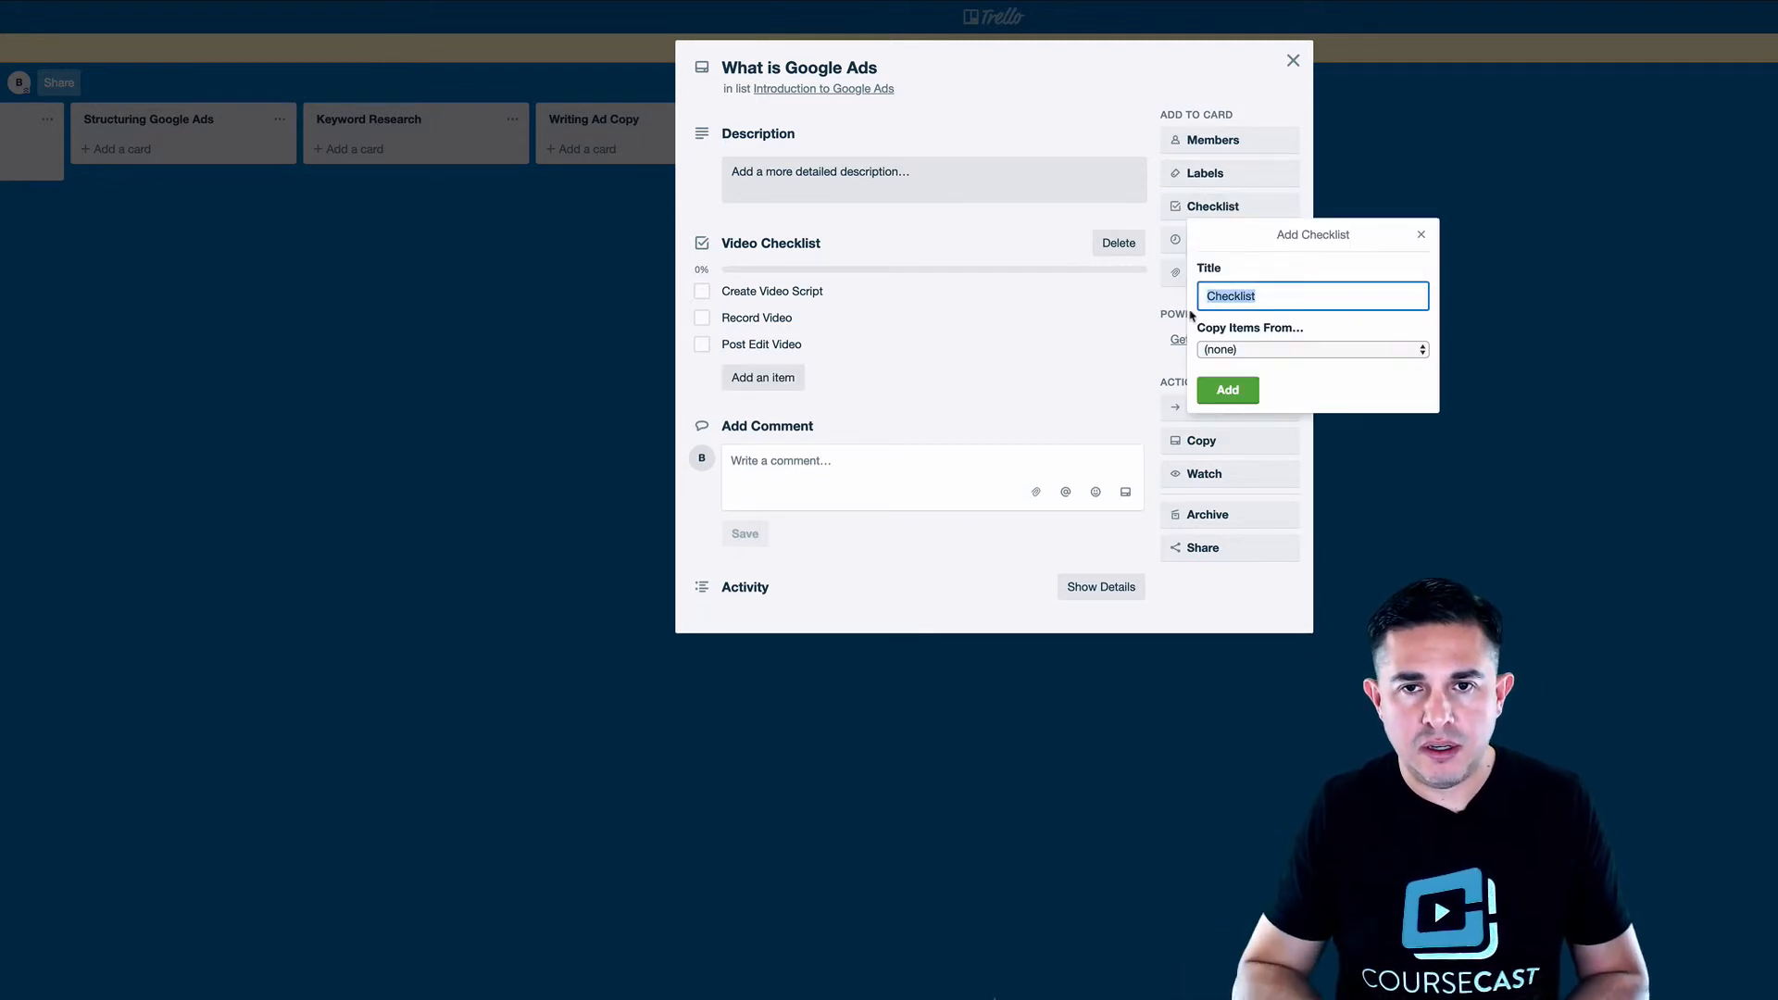
pyautogui.write('Resources')
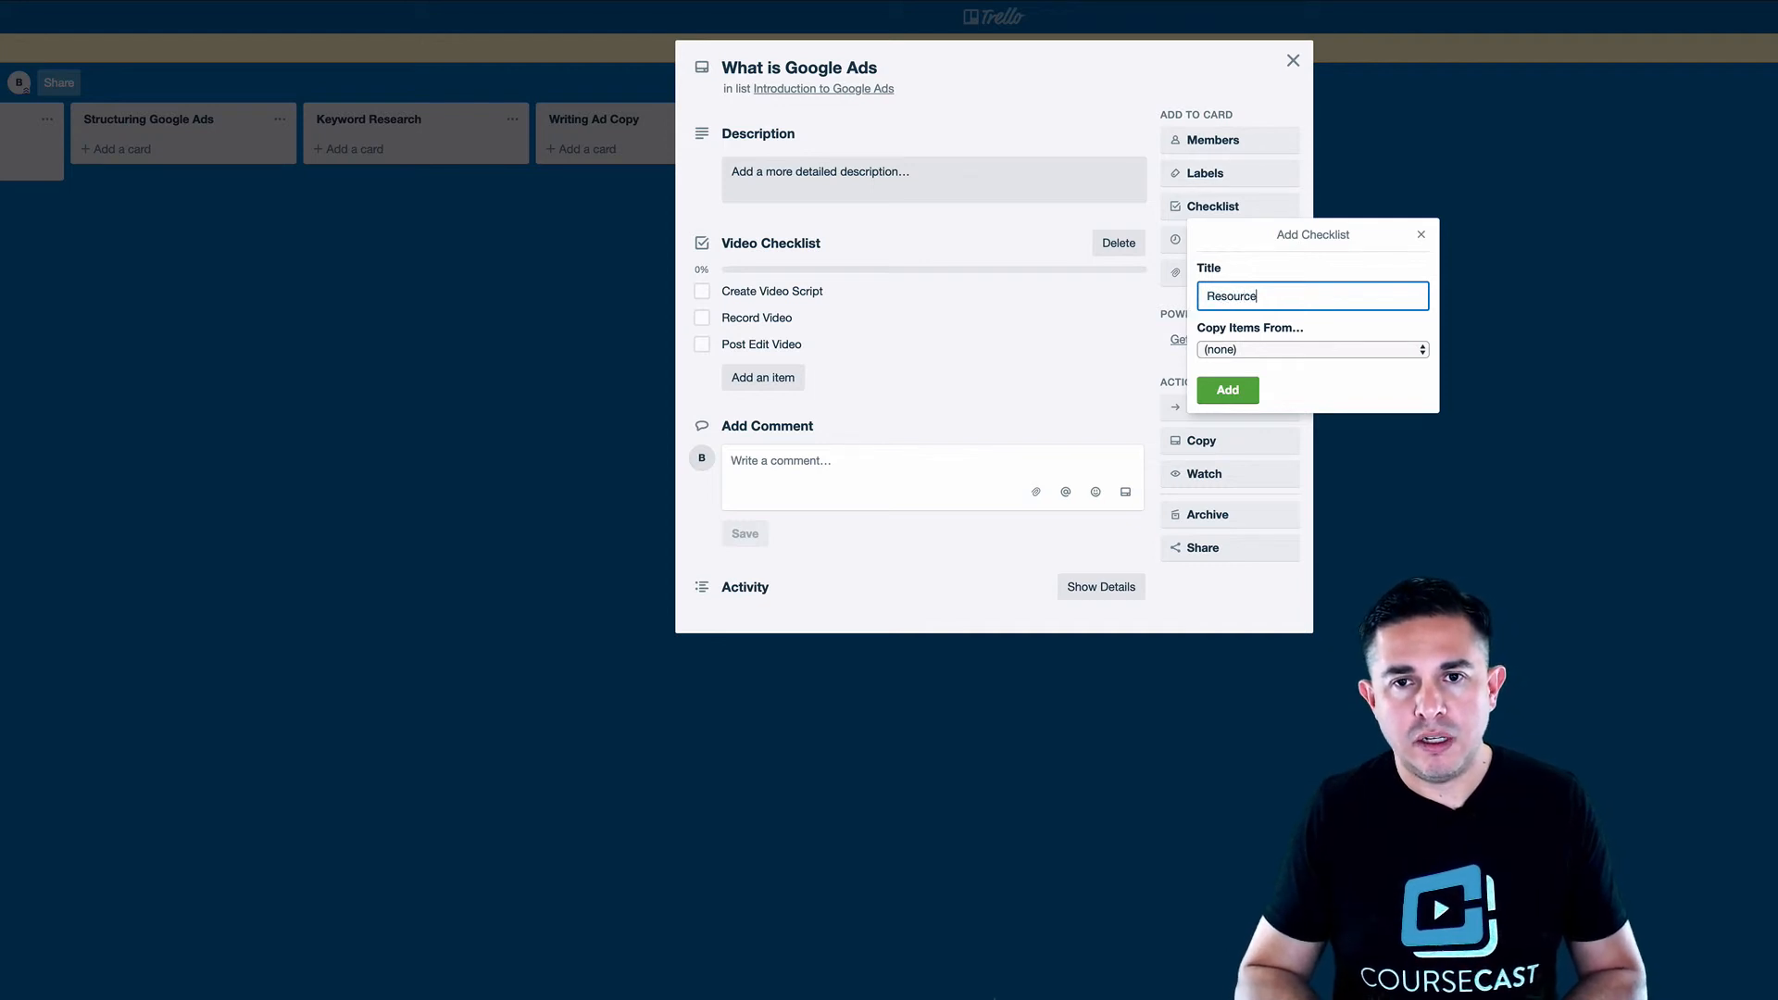
pyautogui.press('Return')
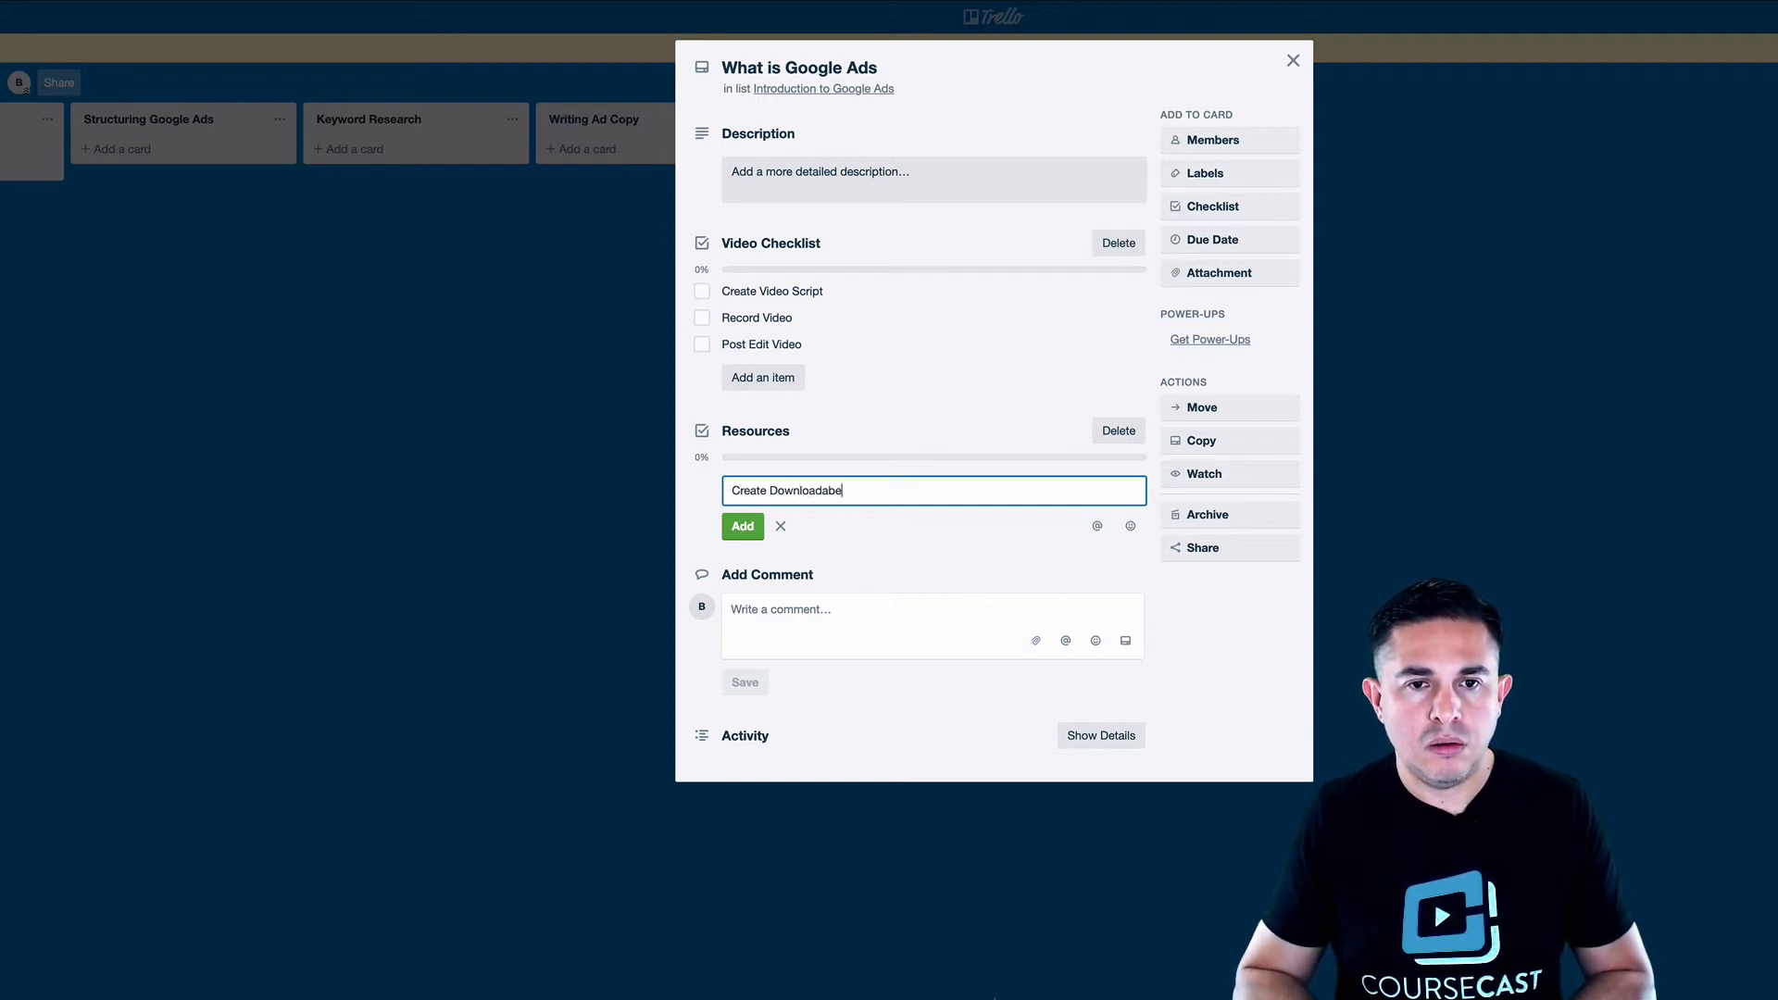
pyautogui.press('Return')
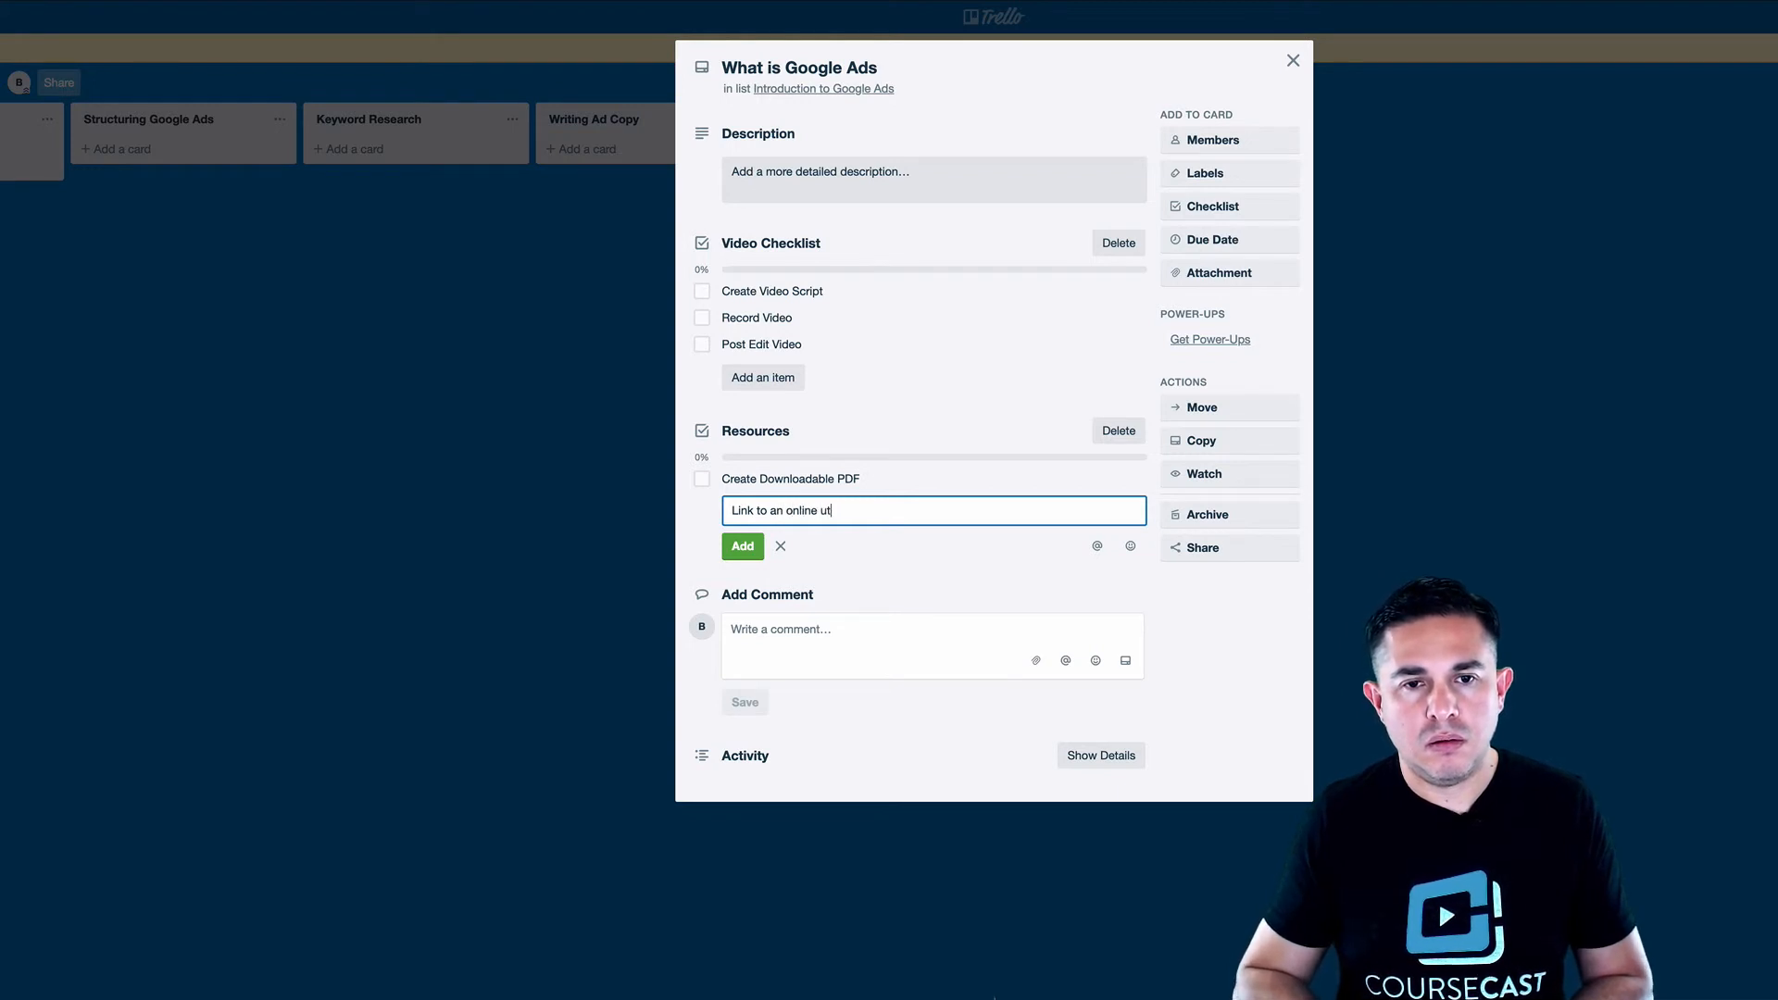
pyautogui.press('Return')
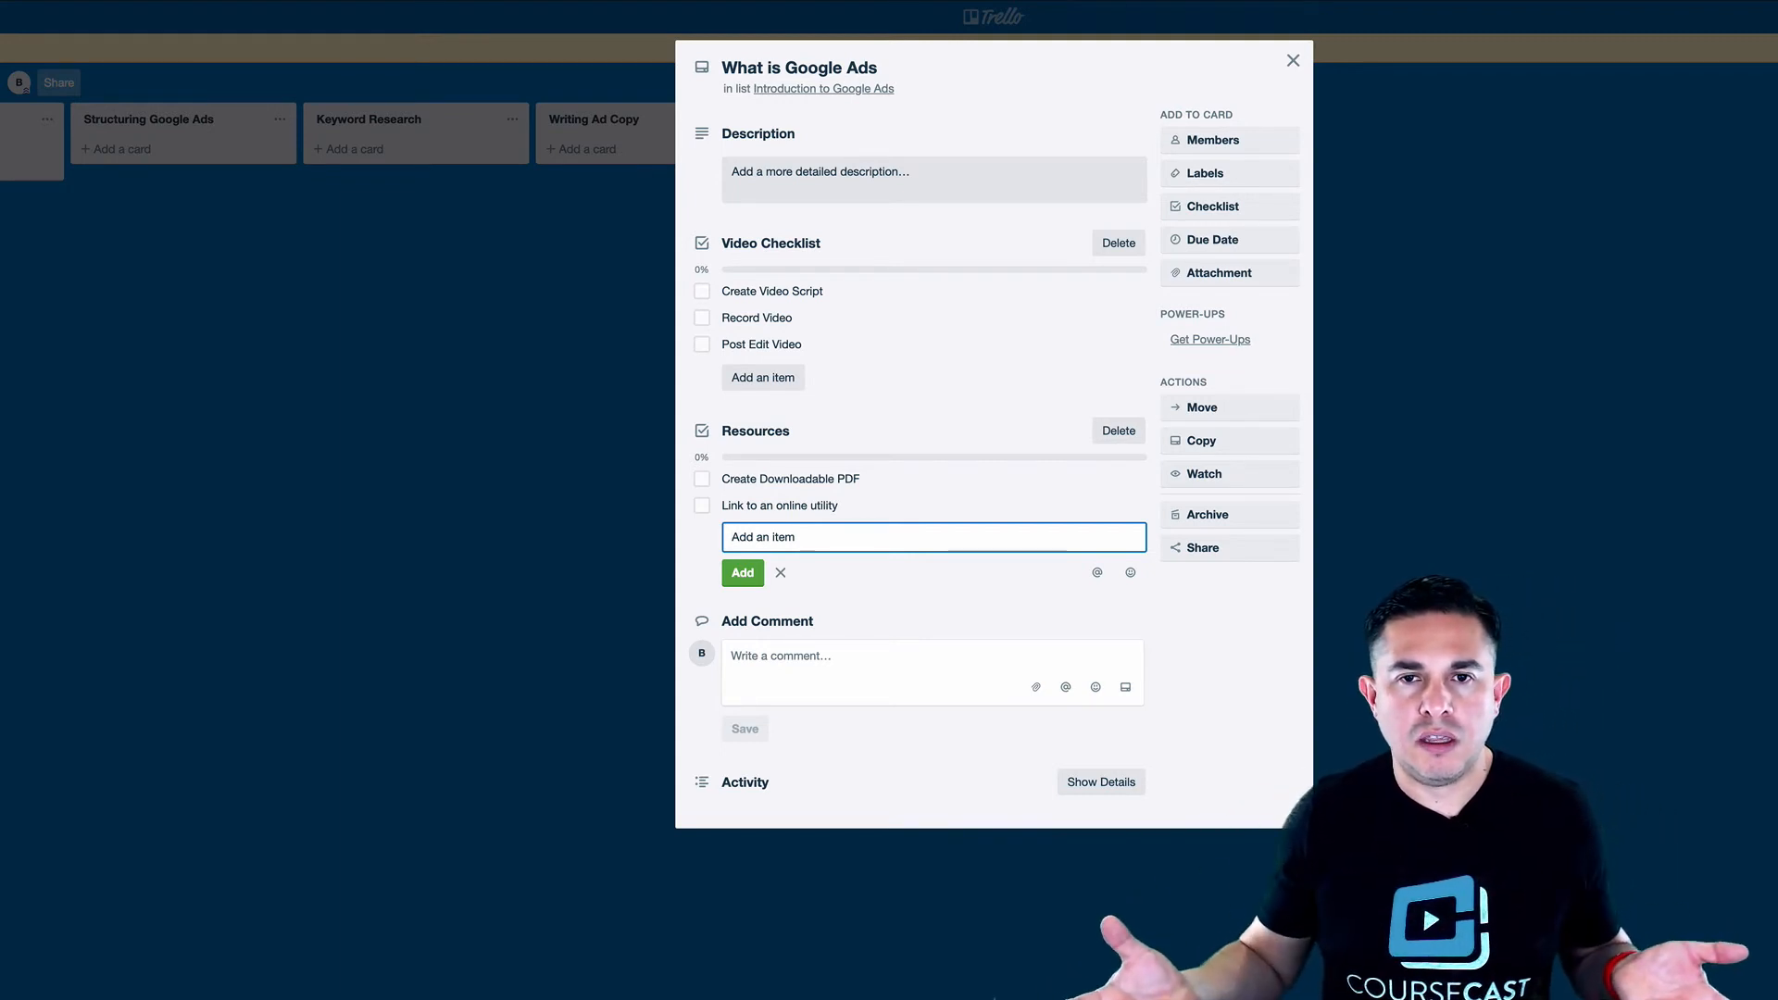
# Set the What is Google Ads card's due date to March 6, 2019 at 12:00 PM
pyautogui.click(1221, 240)
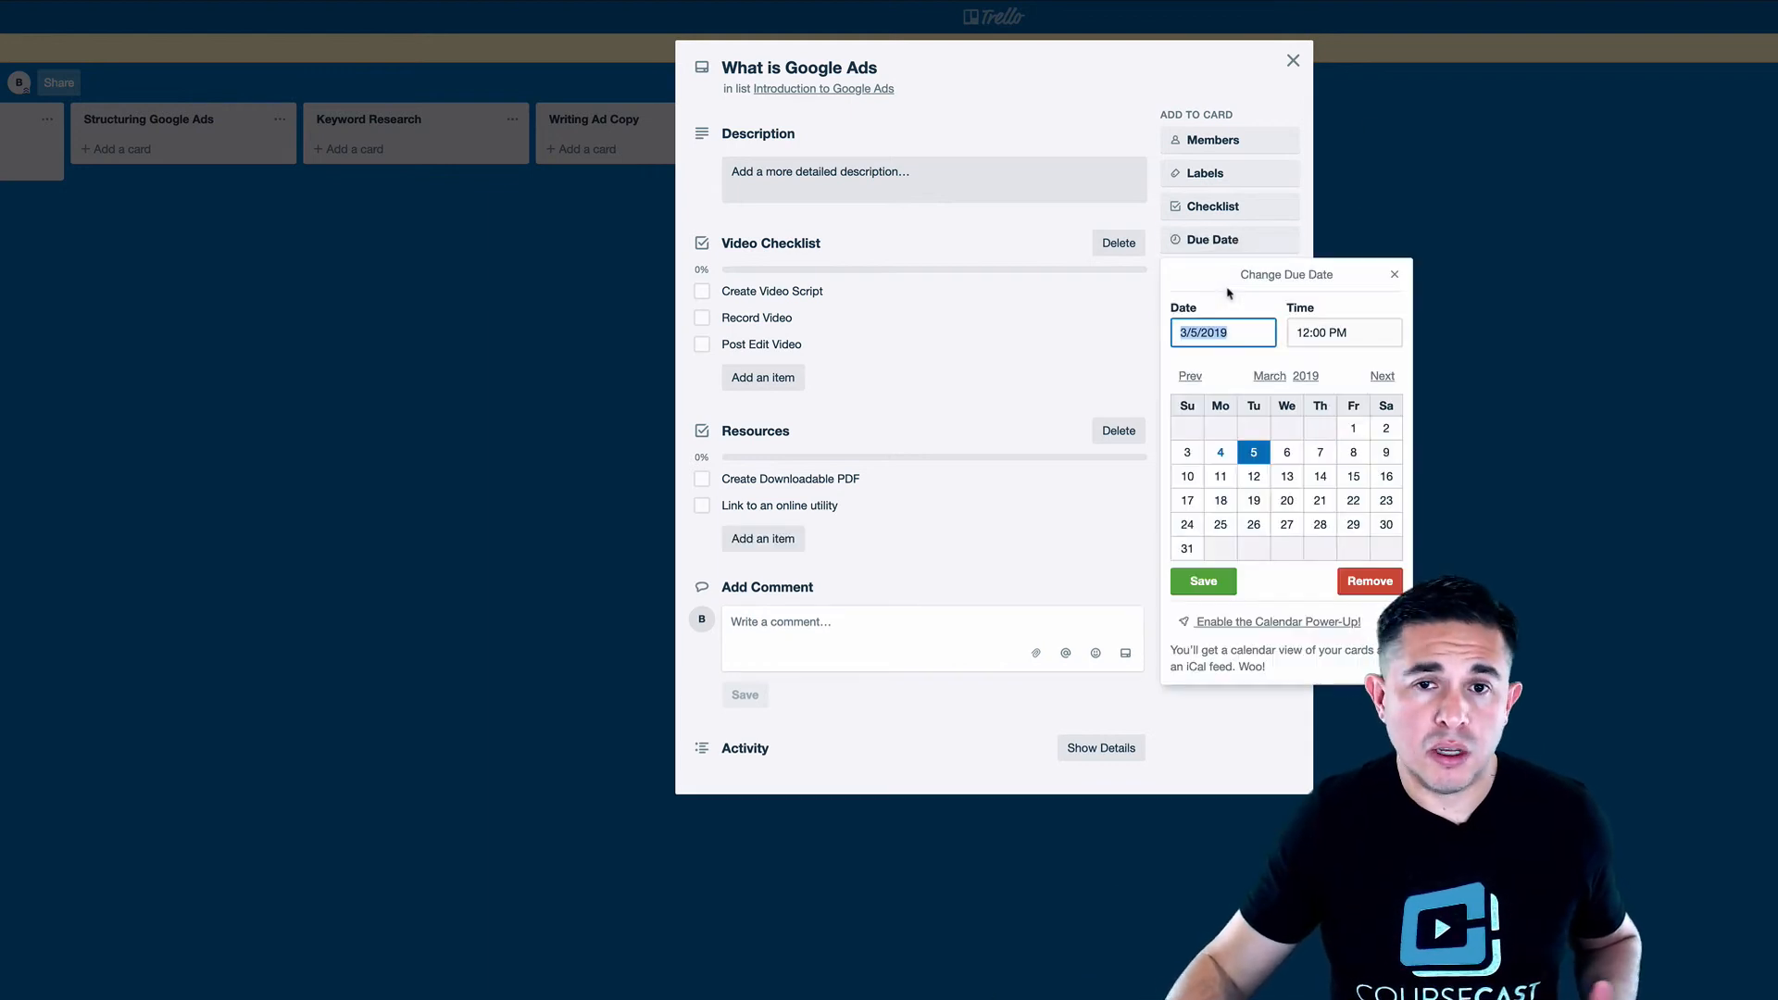
pyautogui.click(1290, 466)
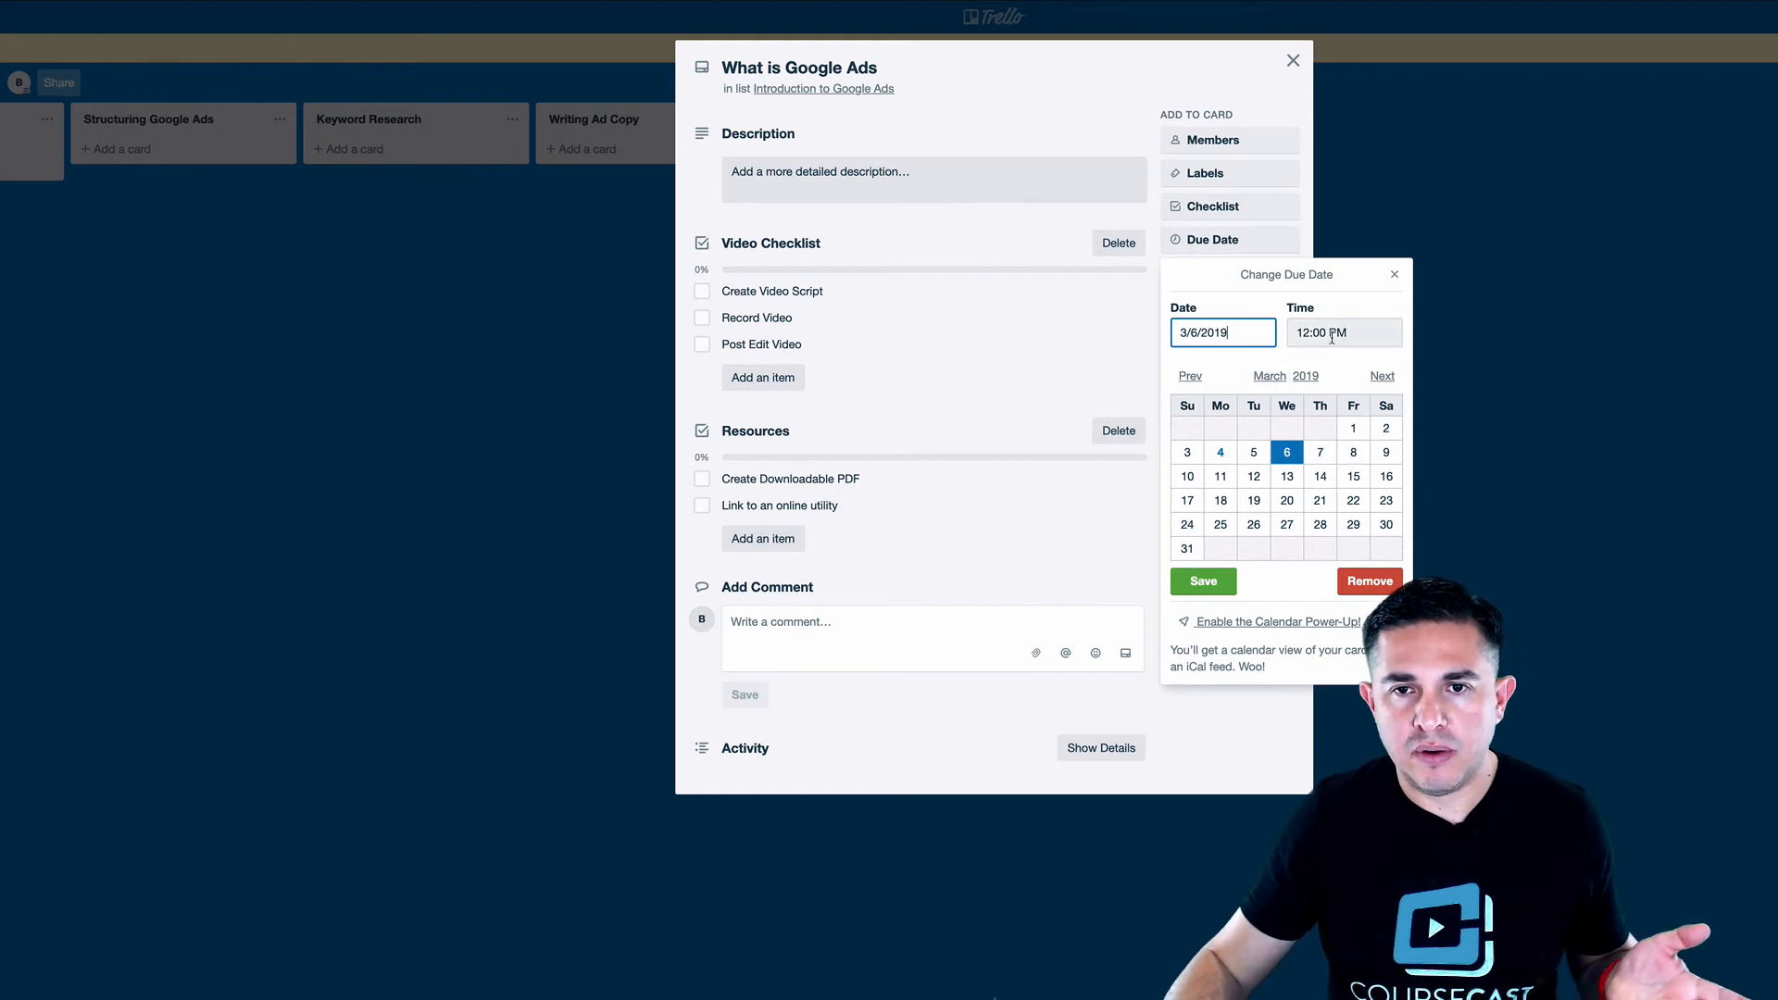
pyautogui.click(1332, 334)
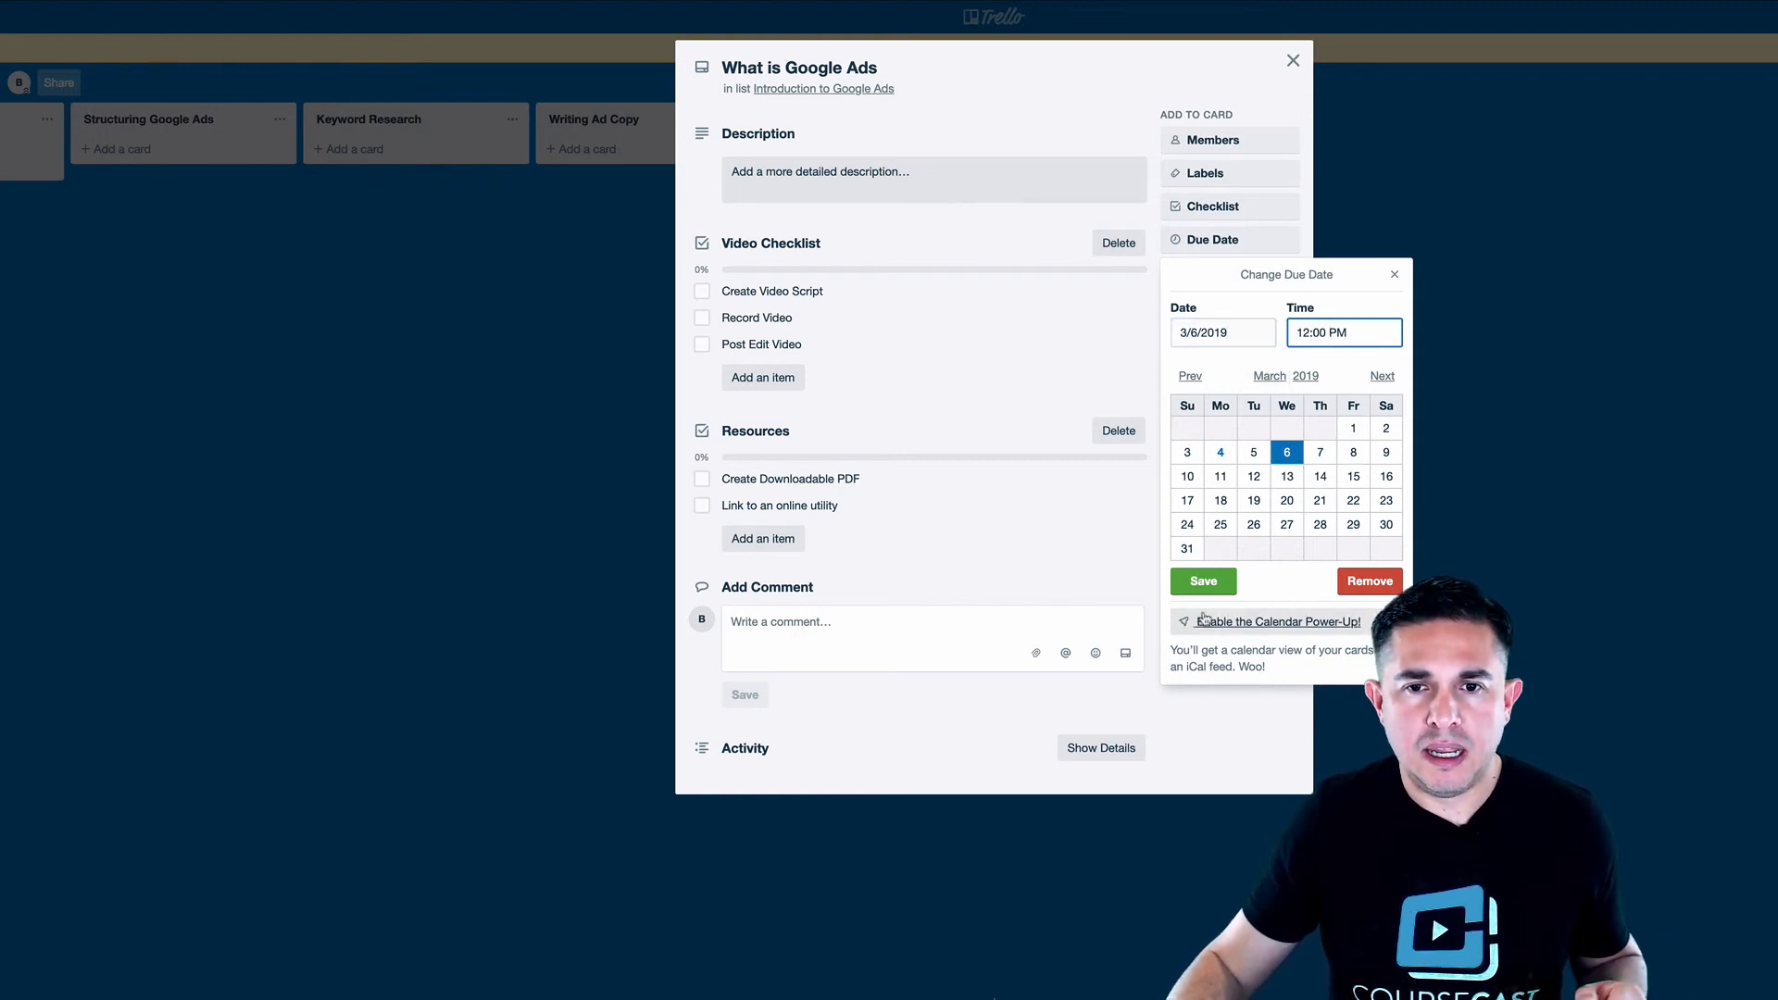
pyautogui.click(1203, 581)
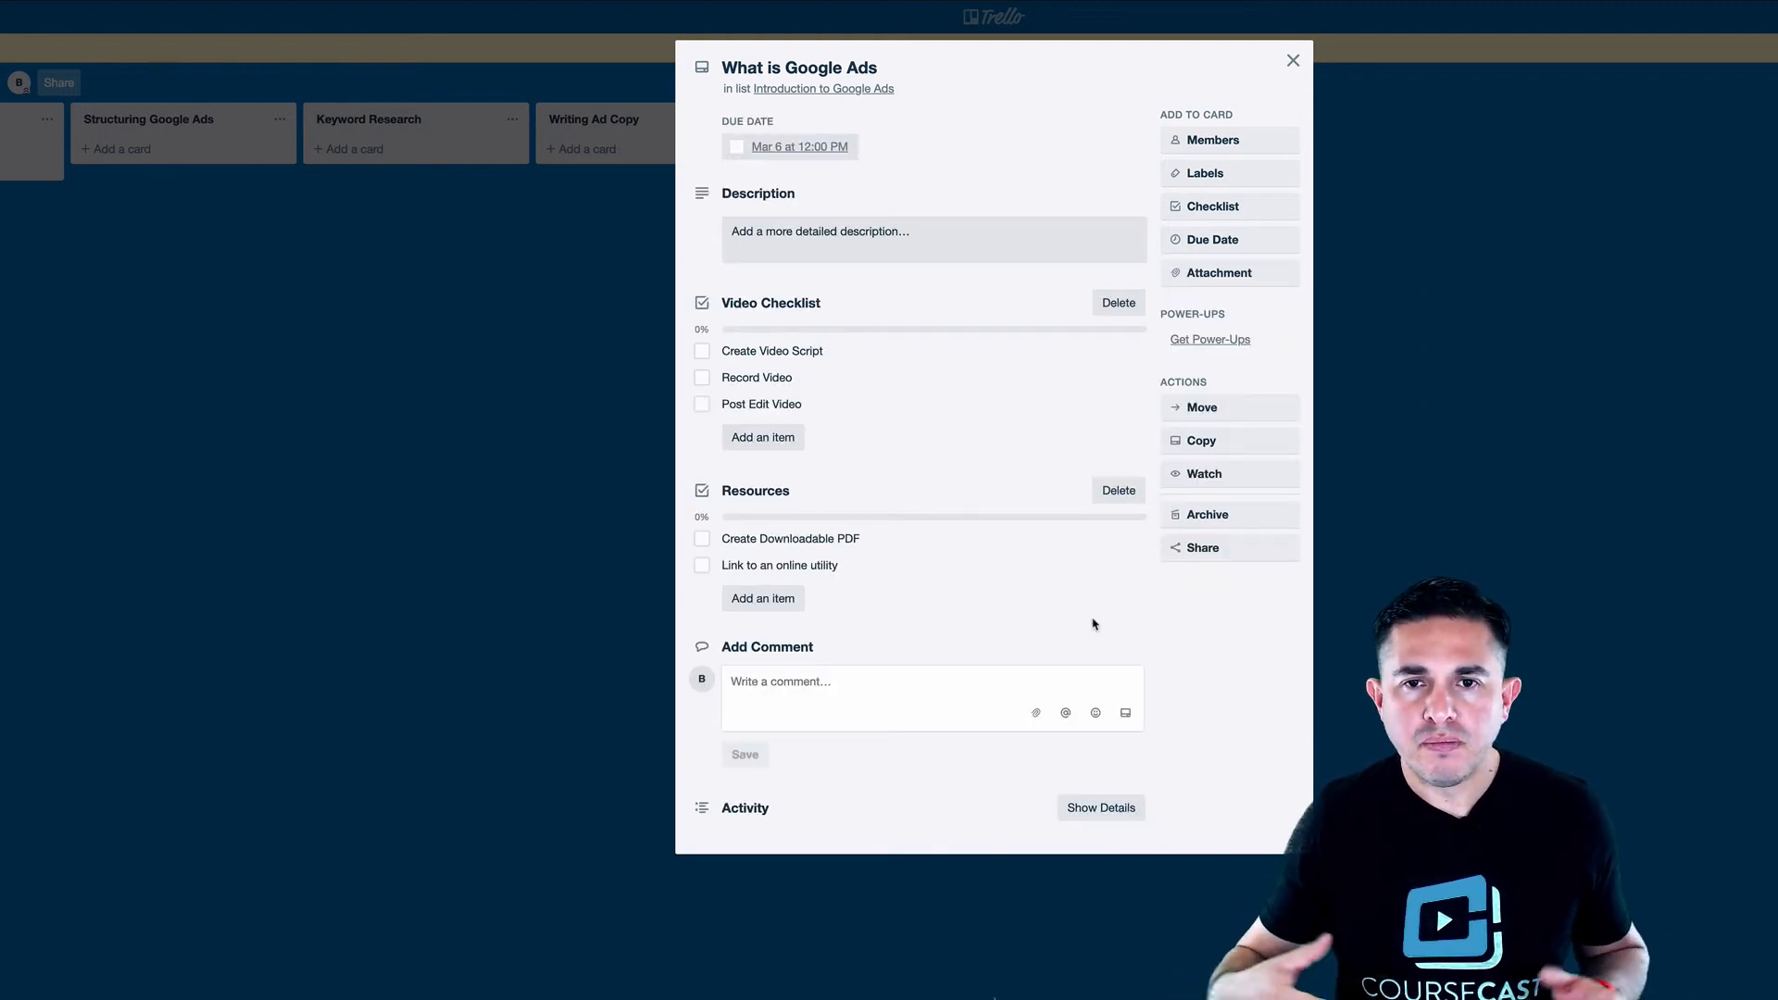